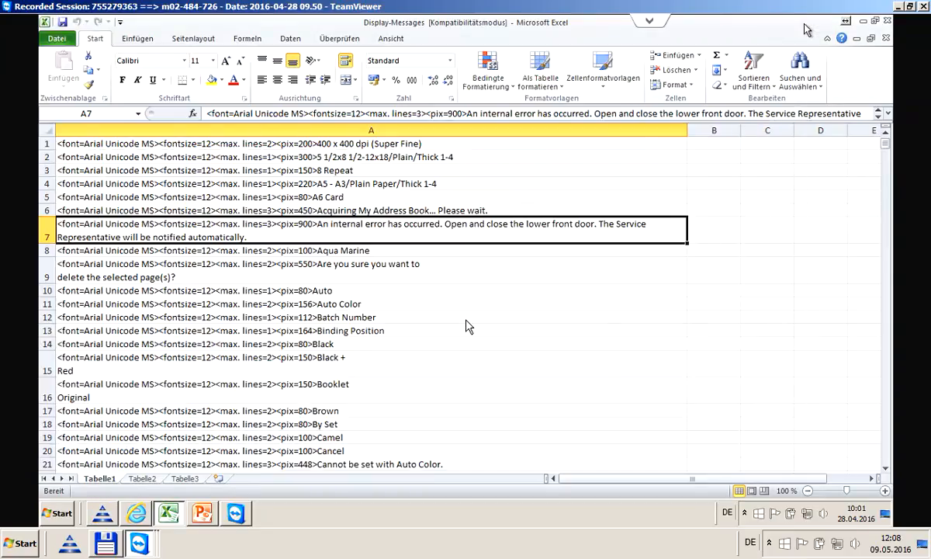
Bring the Devicetexts.xml file into view in Internet Explorer
{"action": "left_click", "coordinate": [863, 22]}
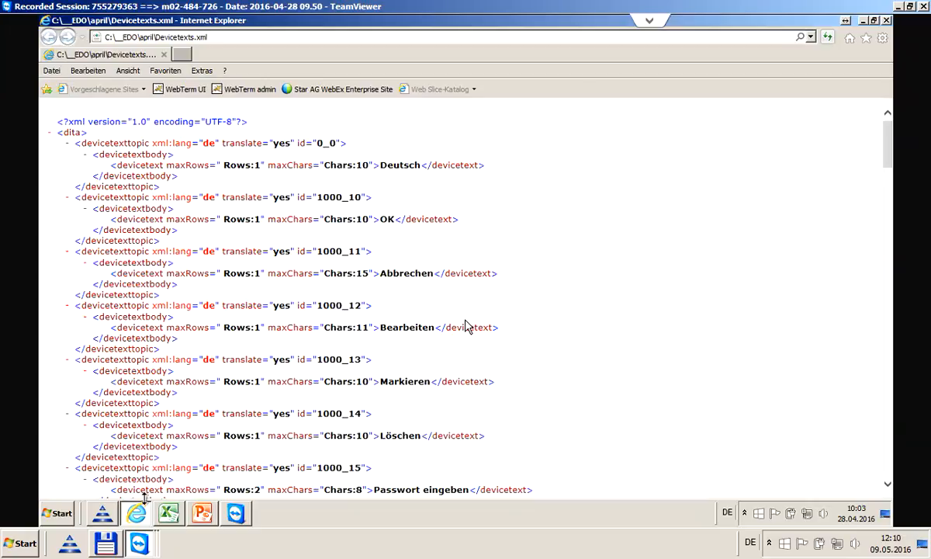
Bring the Transit NXT Length_Control_XML_Devicetexts project with its TermStar dictionary to the front
{"action": "left_click", "coordinate": [103, 514]}
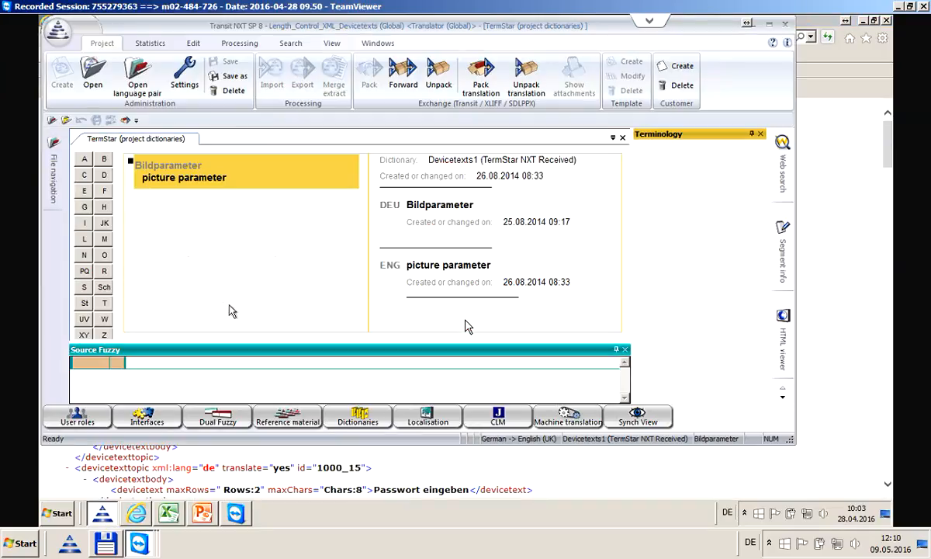
Maximize Transit NXT and confirm the project's XML_Devicetexts file type in Project Settings
{"action": "left_click", "coordinate": [769, 26]}
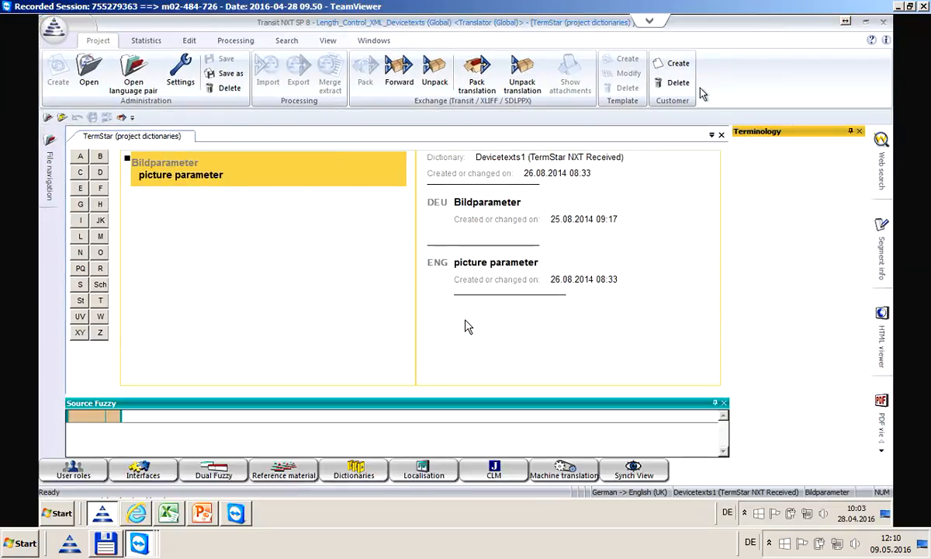
{"action": "left_click", "coordinate": [178, 76]}
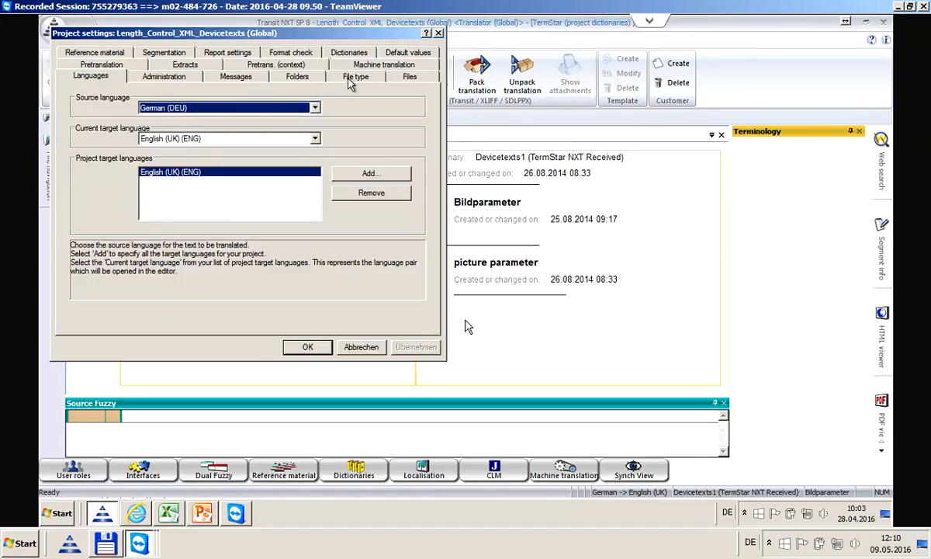
{"action": "left_click", "coordinate": [354, 77]}
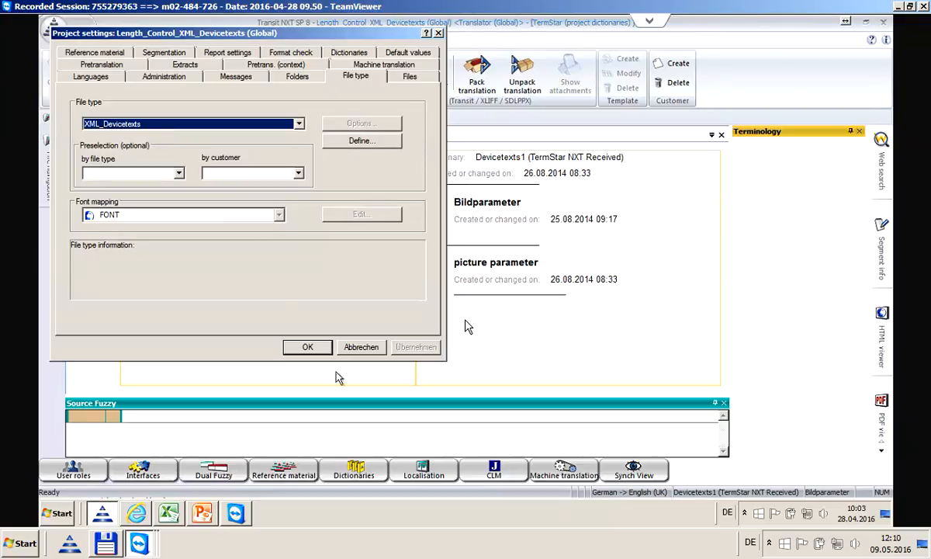
{"action": "left_click", "coordinate": [316, 353]}
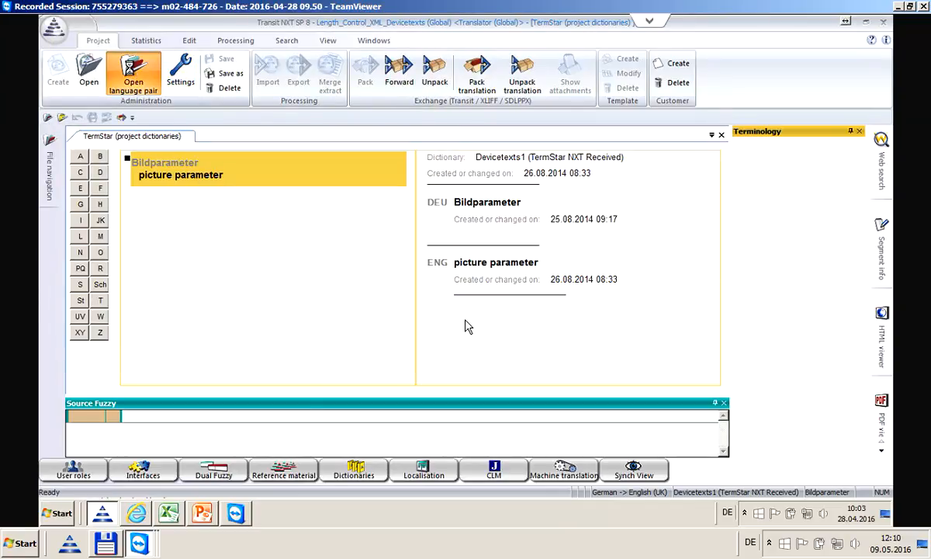
Open the German–English (UK) Devicetexts language pair and look over segments 3 and 1
{"action": "left_click", "coordinate": [133, 74]}
{"action": "left_click", "coordinate": [531, 192]}
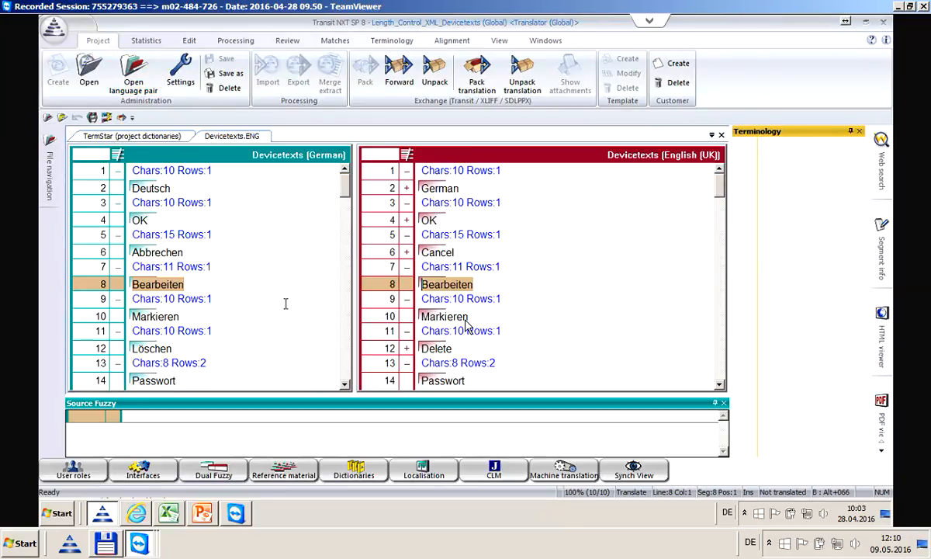
{"action": "left_click", "coordinate": [436, 202]}
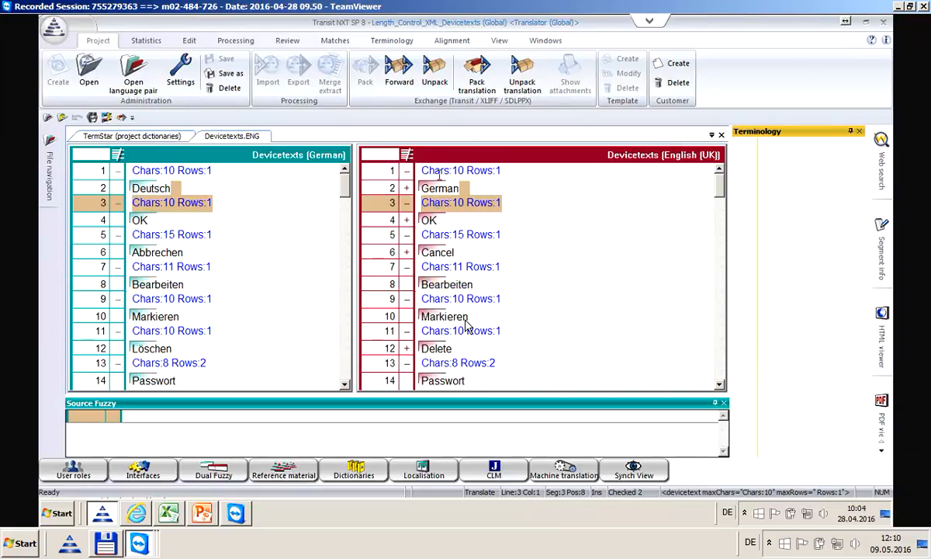
{"action": "left_click", "coordinate": [438, 170]}
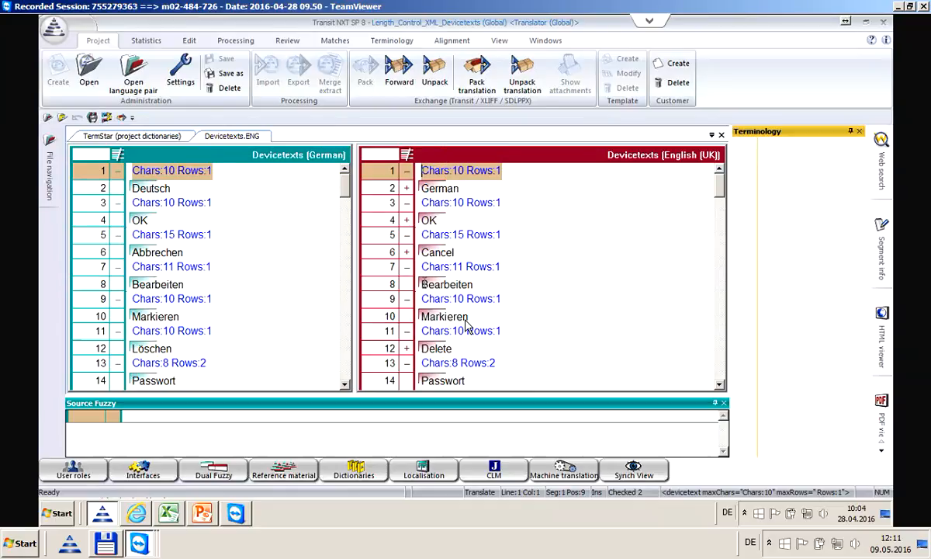
Replace segment 8's Bearbeiten with 'Process' and confirm the segment
{"action": "left_click_drag", "start_coordinate": [423, 284], "coordinate": [476, 285]}
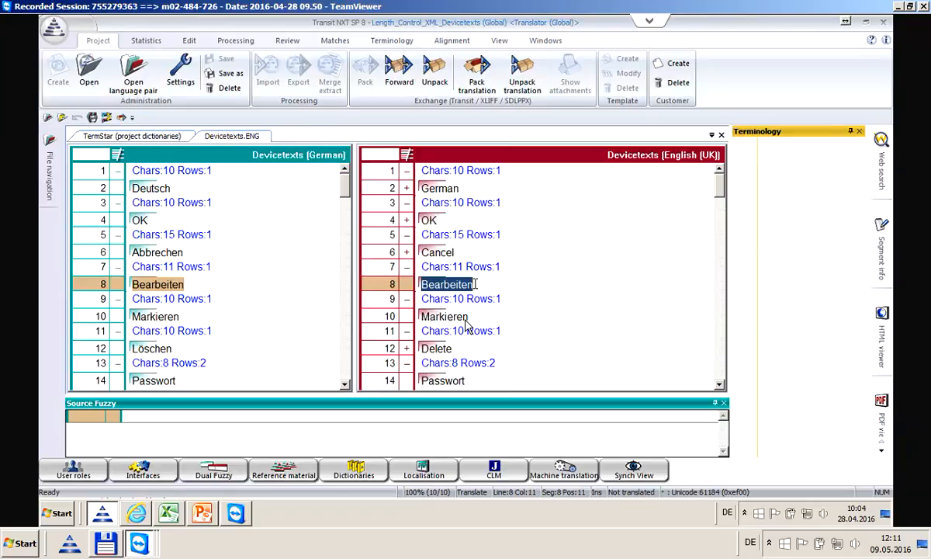
{"action": "type", "text": "Process"}
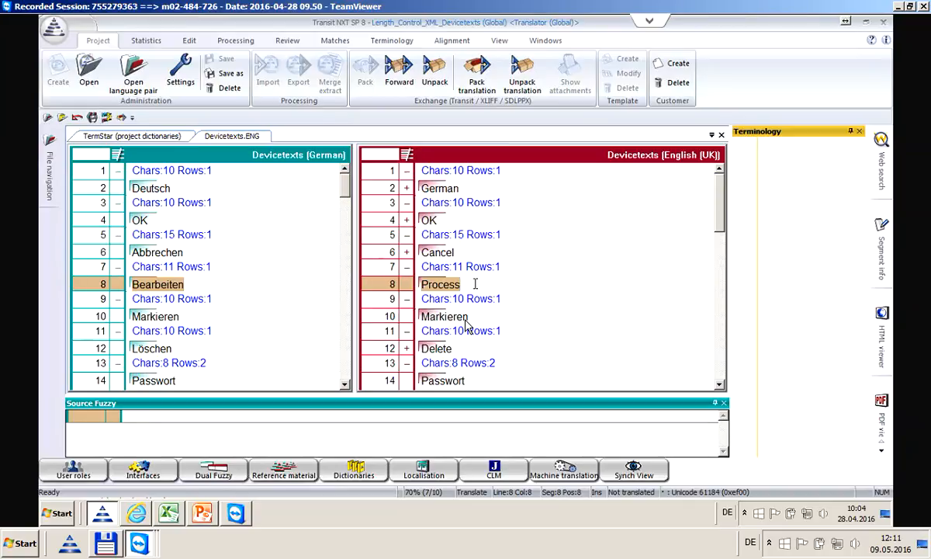
{"action": "key", "text": "ctrl+Return"}
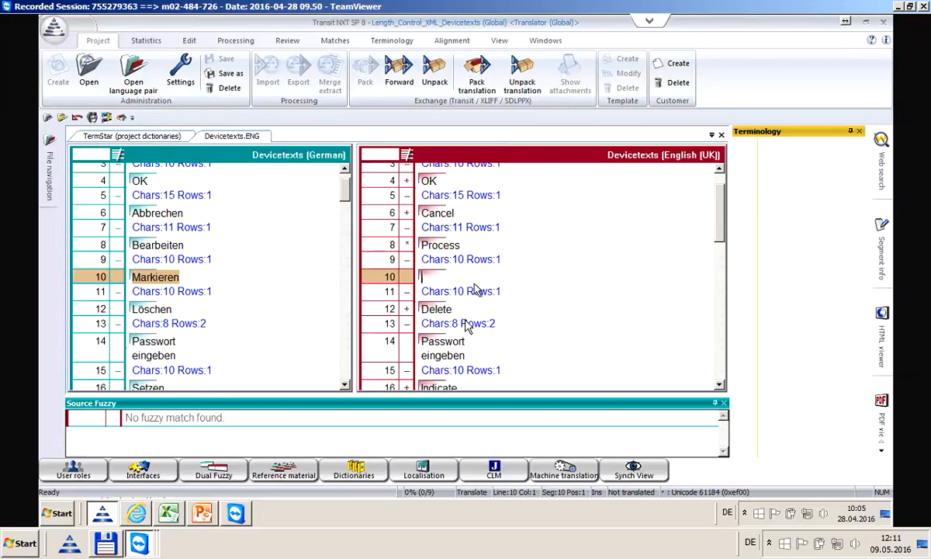
Enter 'Highlight' in segment 10 to fit the 10-character limit and confirm it
{"action": "type", "text": "Highlighting"}
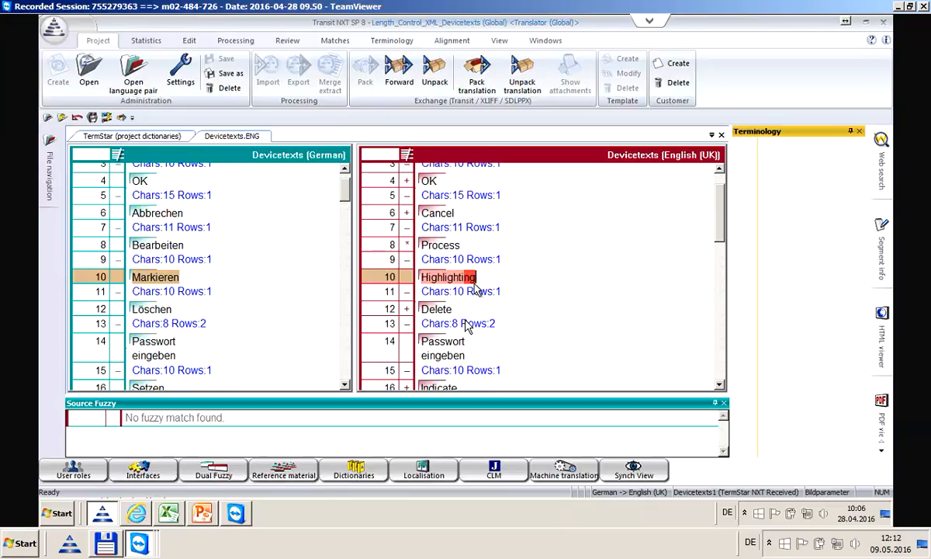
{"action": "key", "text": "BackSpace"}
{"action": "key", "text": "BackSpace"}
{"action": "key", "text": "BackSpace"}
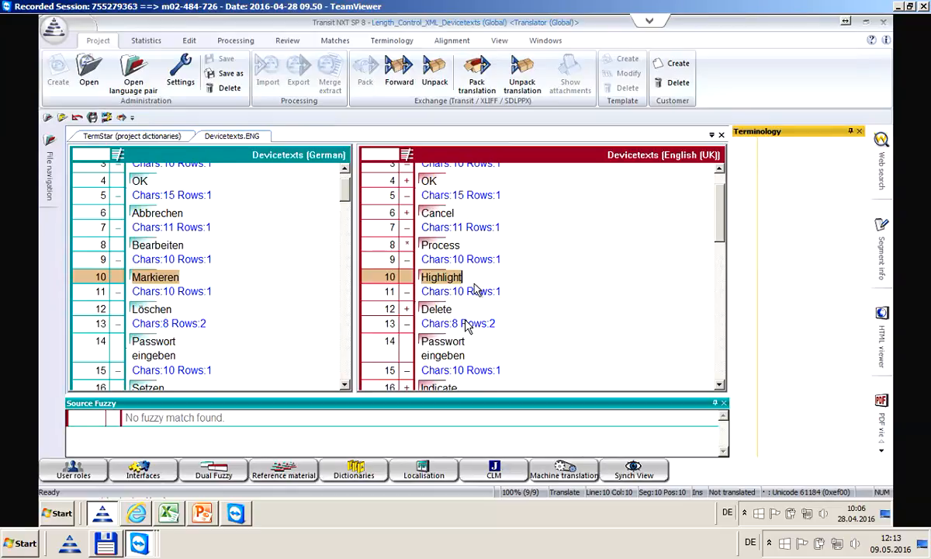
{"action": "key", "text": "ctrl+Return"}
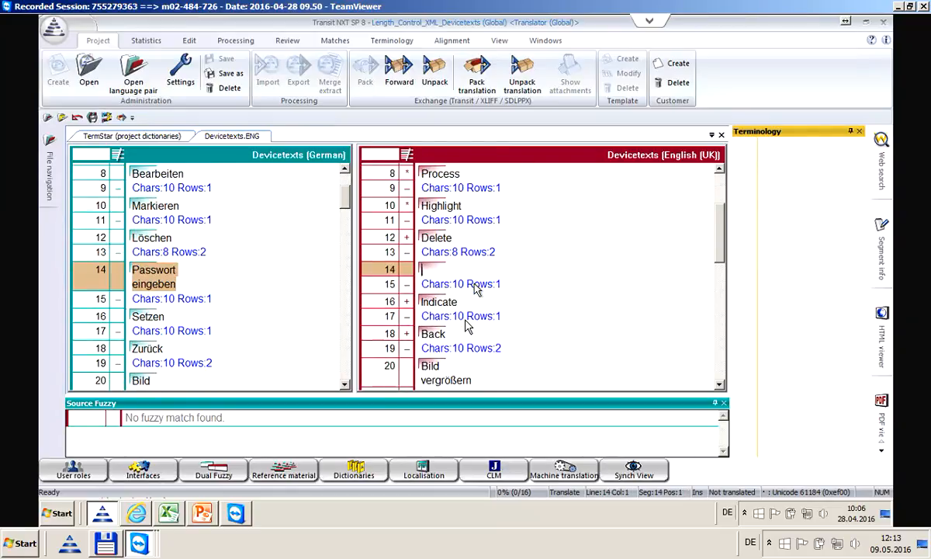
Translate segment 14 as 'Insert / Password' on two lines and confirm it
{"action": "type", "text": "Insert Pass"}
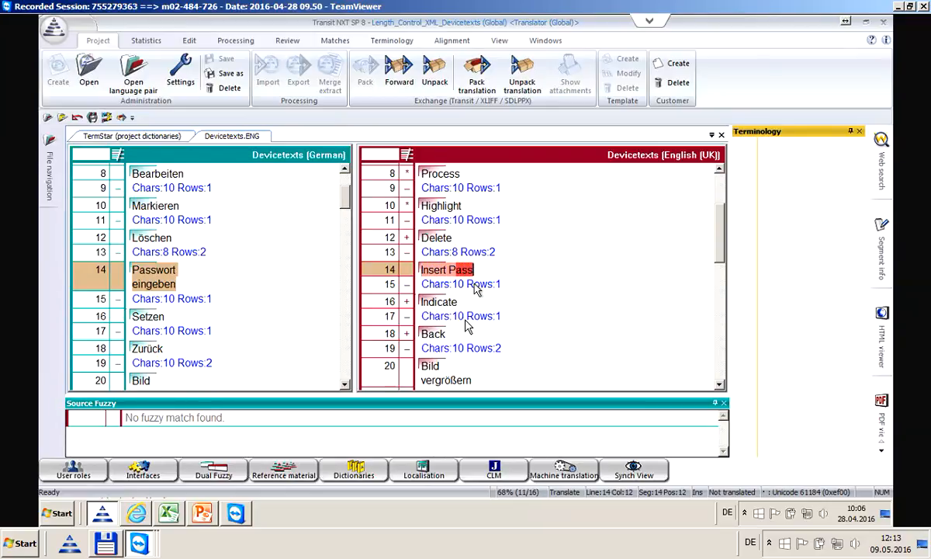
{"action": "type", "text": "word"}
{"action": "key", "text": "ctrl+Left"}
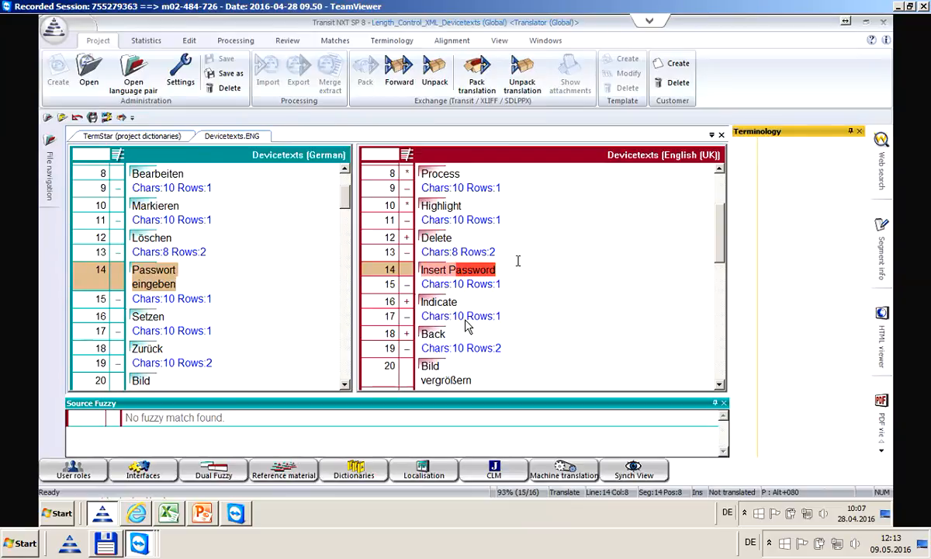
{"action": "key", "text": "Return"}
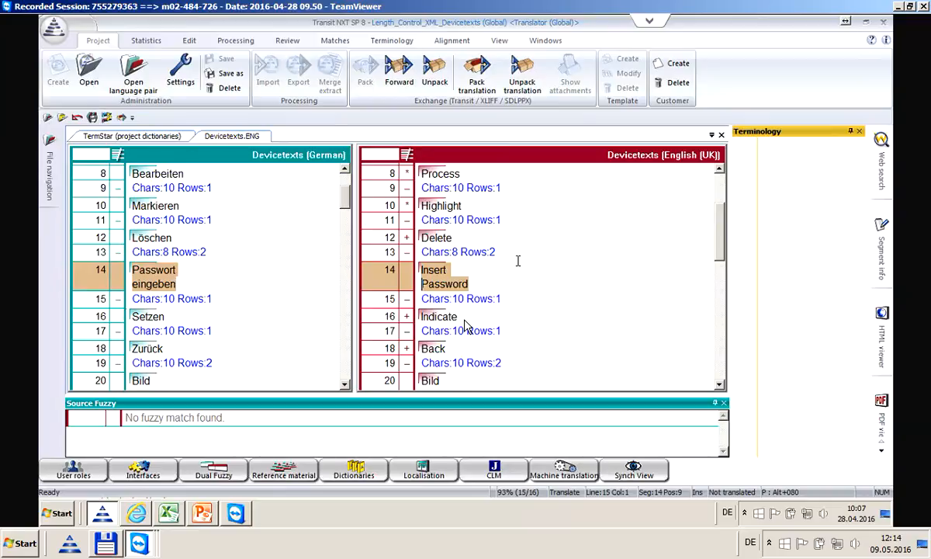
{"action": "key", "text": "alt+Insert"}
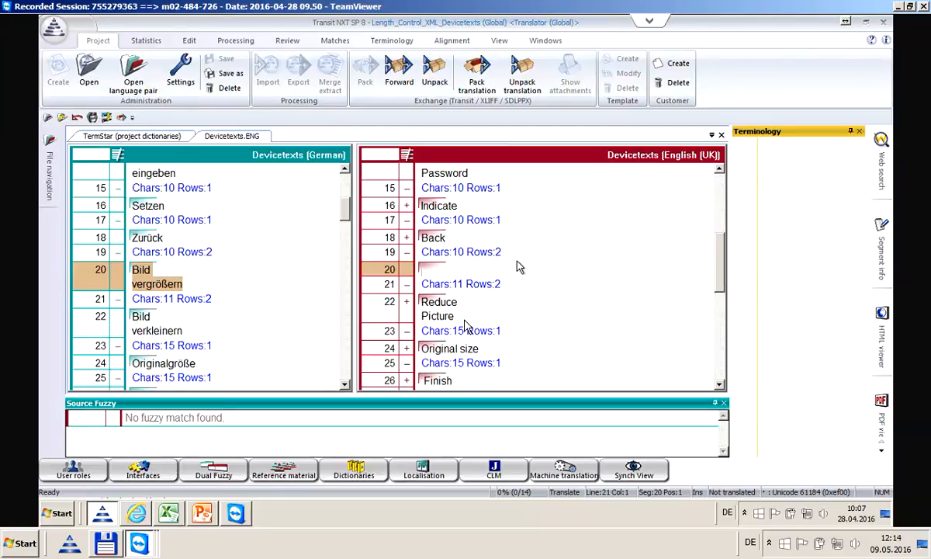
Translate segment 20 as 'Enlarge / picture' on two lines and confirm it
{"action": "type", "text": "Enlarge "}
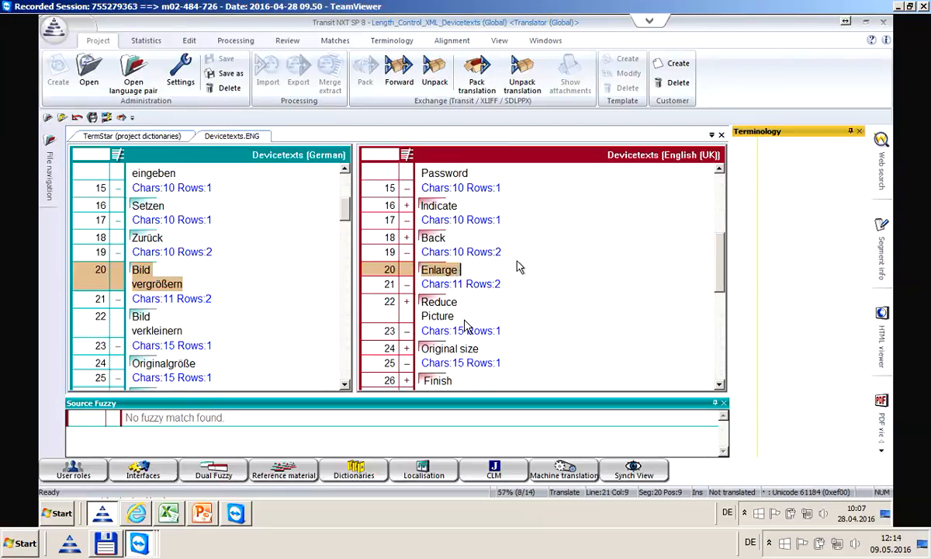
{"action": "type", "text": "picture"}
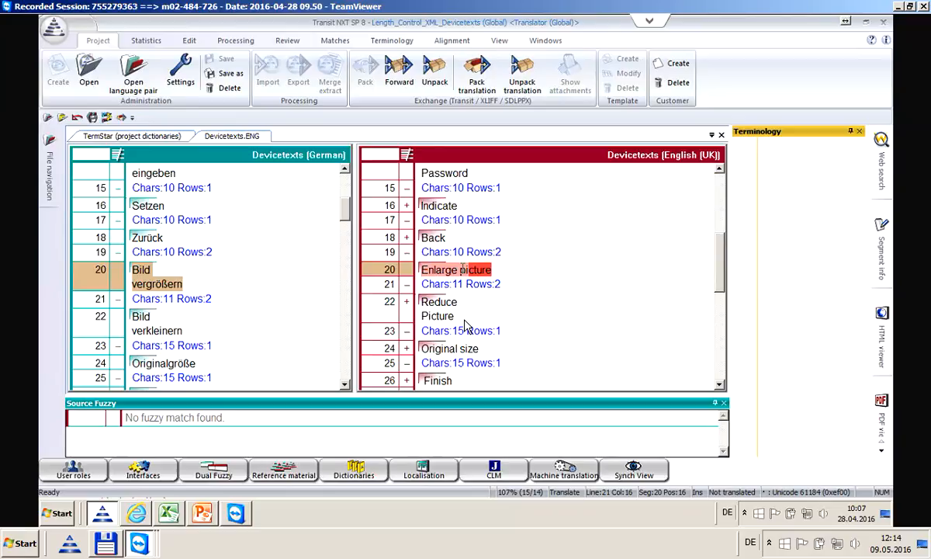
{"action": "left_click", "coordinate": [451, 269]}
{"action": "key", "text": "Return"}
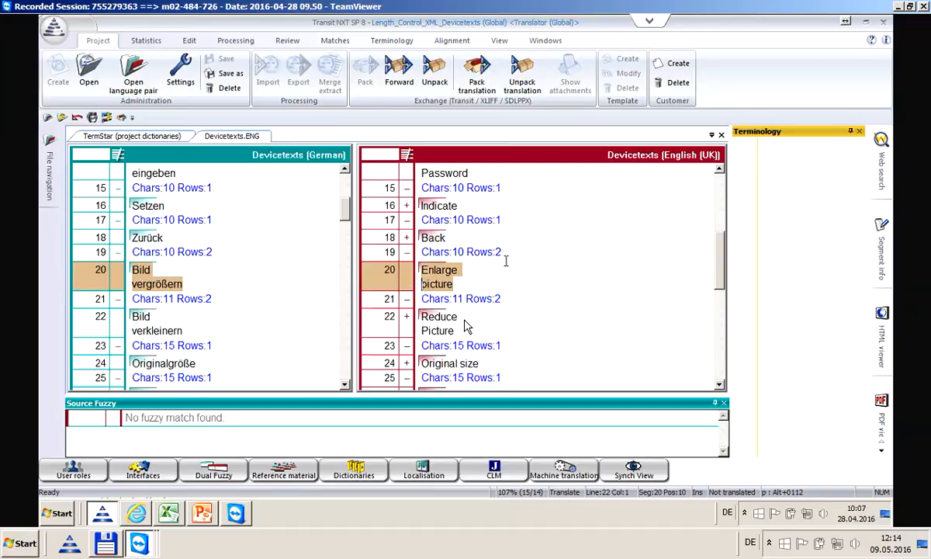
{"action": "key", "text": "alt+Insert"}
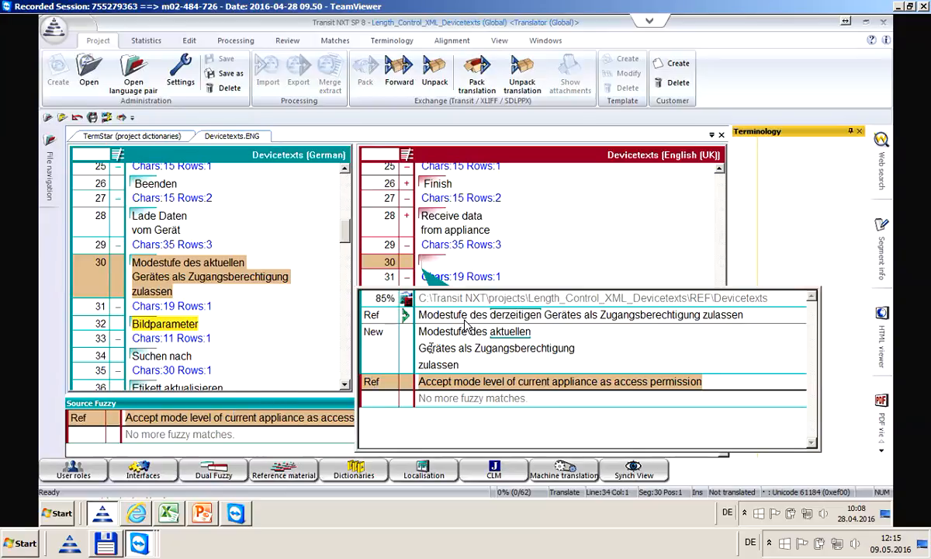
Close the fuzzy popup and turn off the Bubble option for source fuzzy matches
{"action": "left_click", "coordinate": [434, 331]}
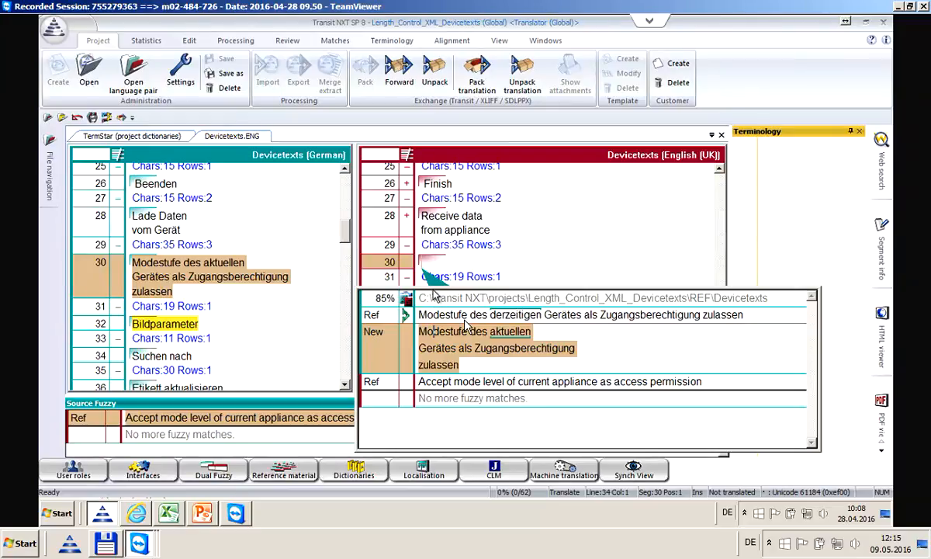
{"action": "key", "text": "Escape"}
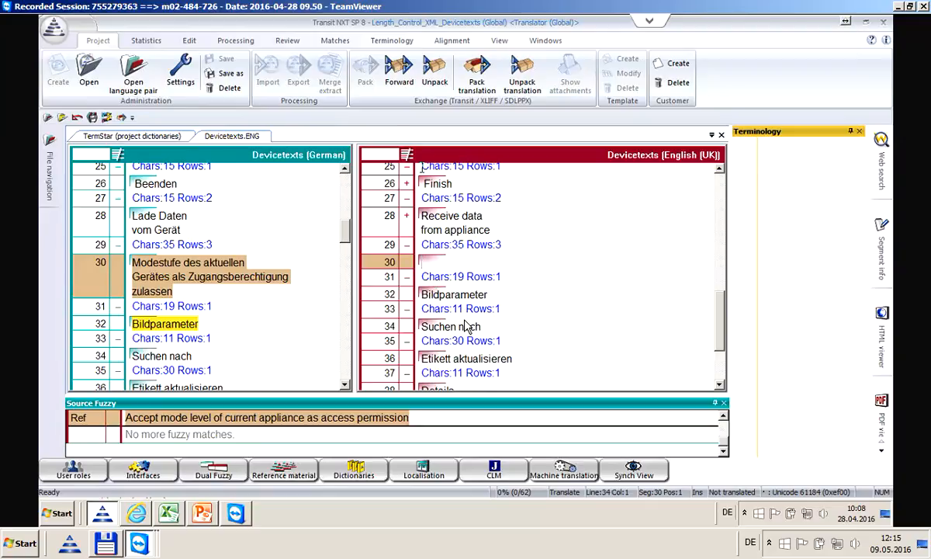
{"action": "left_click", "coordinate": [335, 40]}
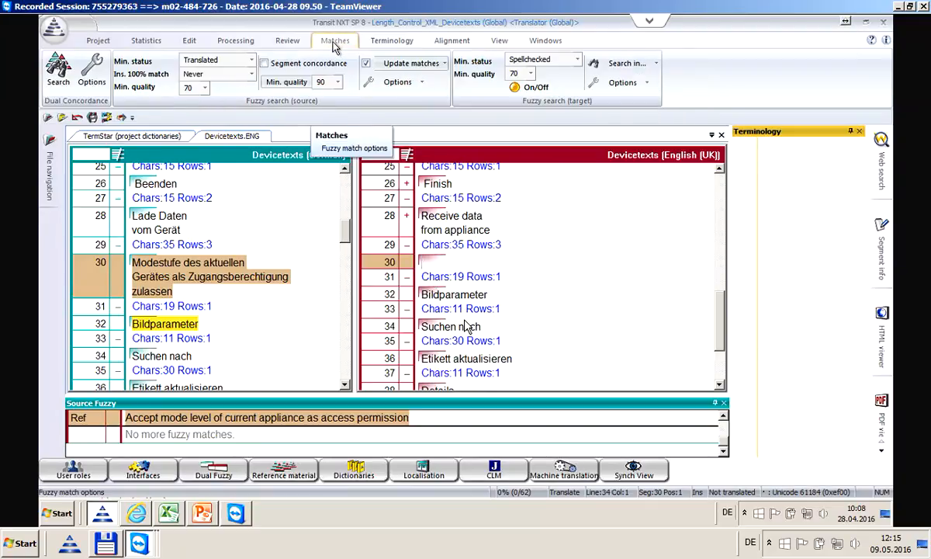
{"action": "left_click", "coordinate": [420, 82]}
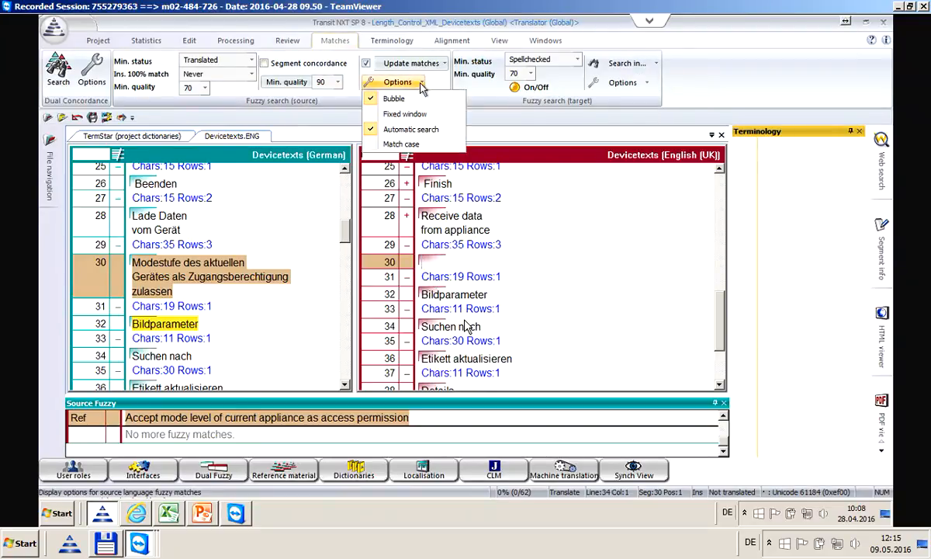
{"action": "left_click", "coordinate": [373, 100]}
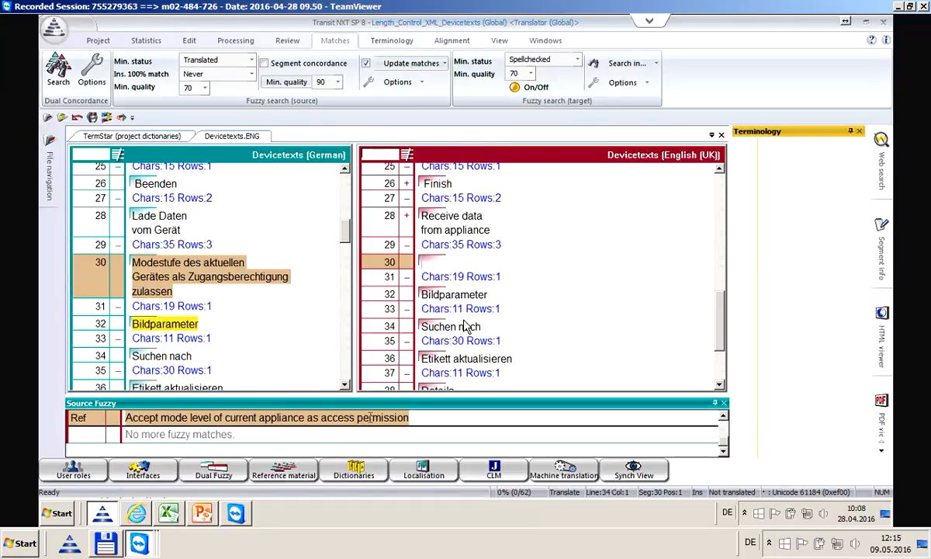
{"action": "scroll", "coordinate": [371, 418], "scroll_direction": "up", "scroll_amount": 1}
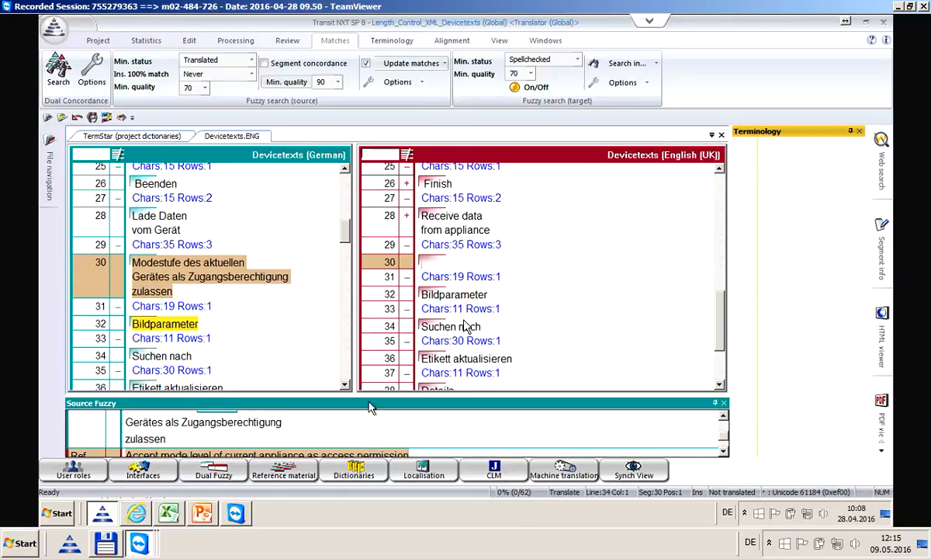
Enlarge the Source Fuzzy window and insert the English reference match into segment 30
{"action": "left_click_drag", "start_coordinate": [368, 397], "coordinate": [366, 359]}
{"action": "left_click", "coordinate": [299, 402]}
{"action": "scroll", "coordinate": [299, 403], "scroll_direction": "up", "scroll_amount": 2}
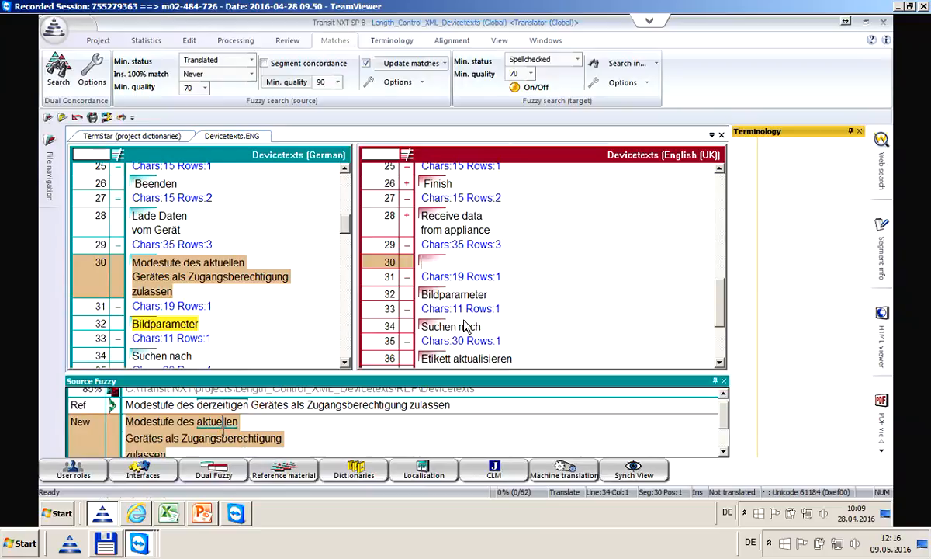
{"action": "scroll", "coordinate": [220, 426], "scroll_direction": "down", "scroll_amount": 1}
{"action": "left_click", "coordinate": [222, 433]}
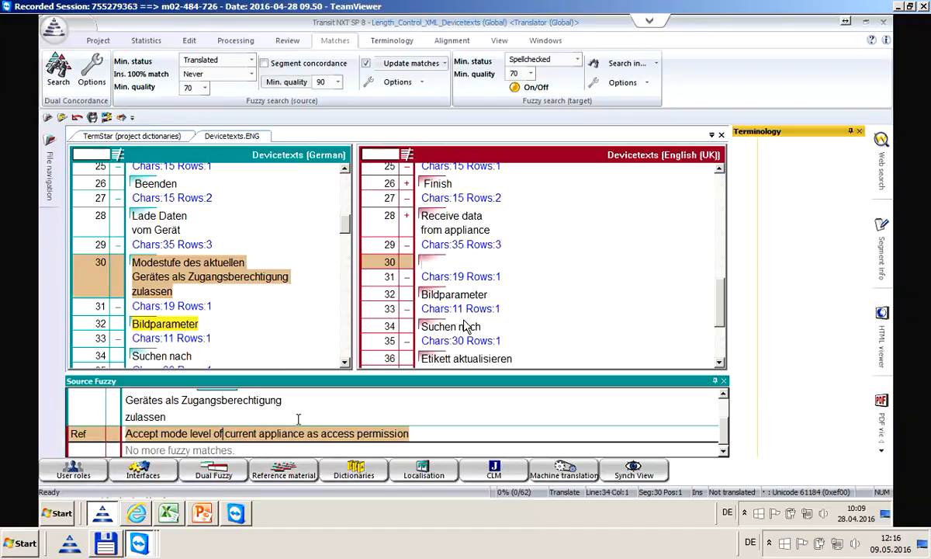
{"action": "key", "text": "Return"}
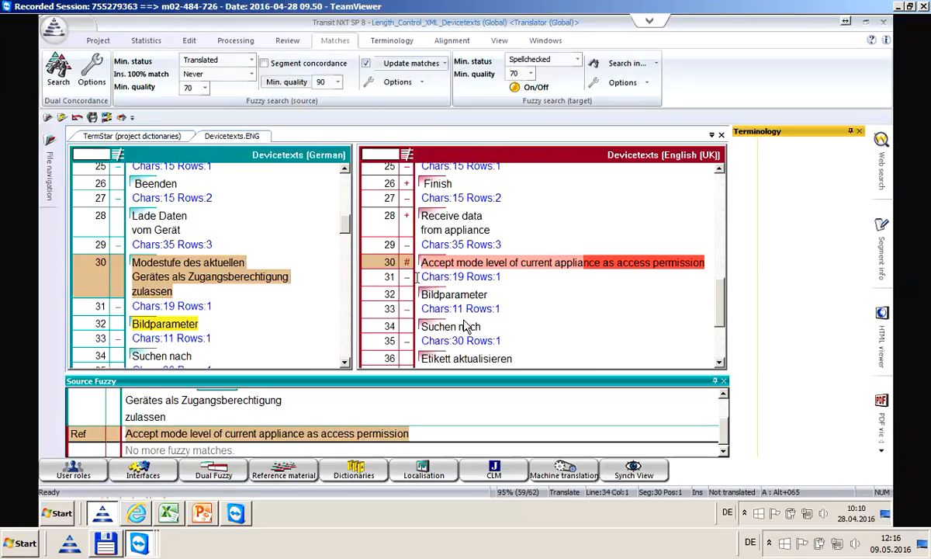
Break segment 30's translation into three lines before 'of' and 'access', then confirm it
{"action": "left_click", "coordinate": [510, 262]}
{"action": "key", "text": "Return"}
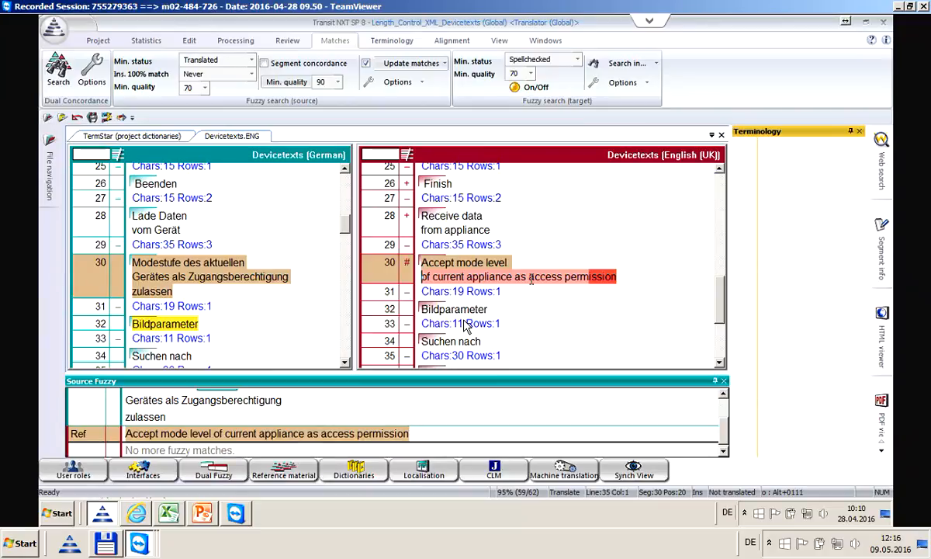
{"action": "left_click", "coordinate": [528, 278]}
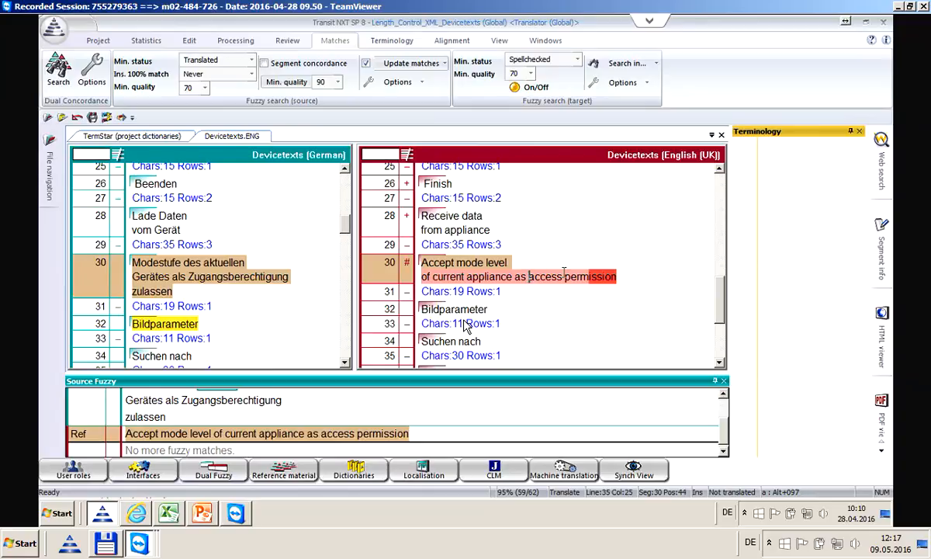
{"action": "key", "text": "Return"}
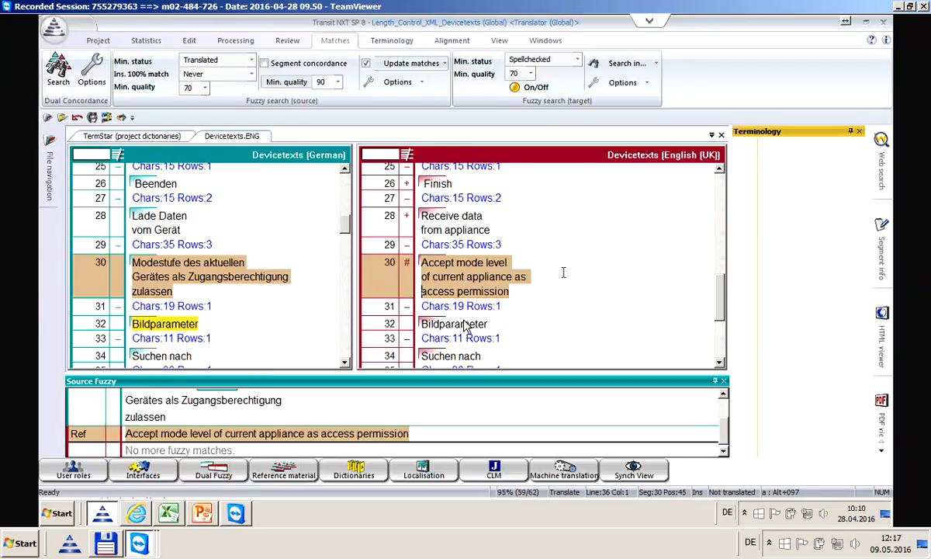
{"action": "key", "text": "alt+Insert"}
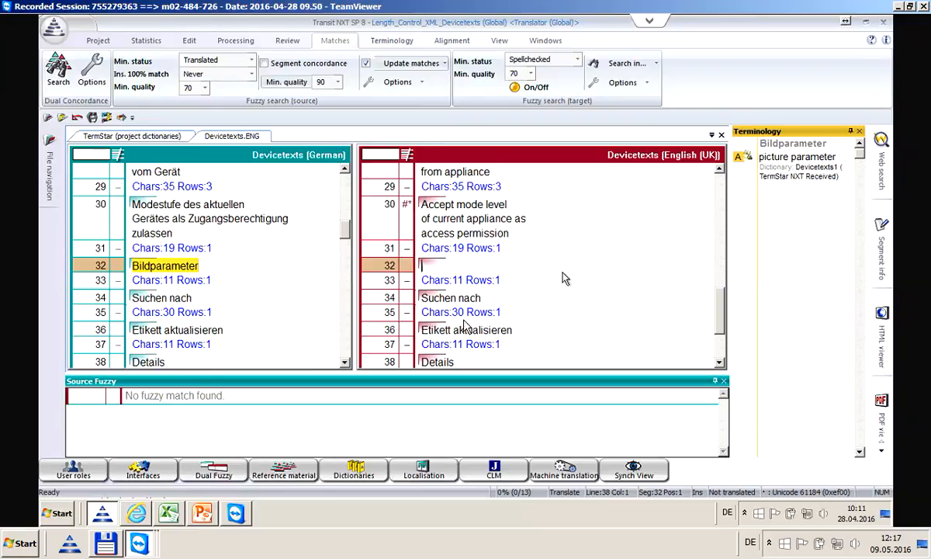
Paste the glossary translation 'Picture parameter' into segment 32's target
{"action": "type", "text": "Picture parameter"}
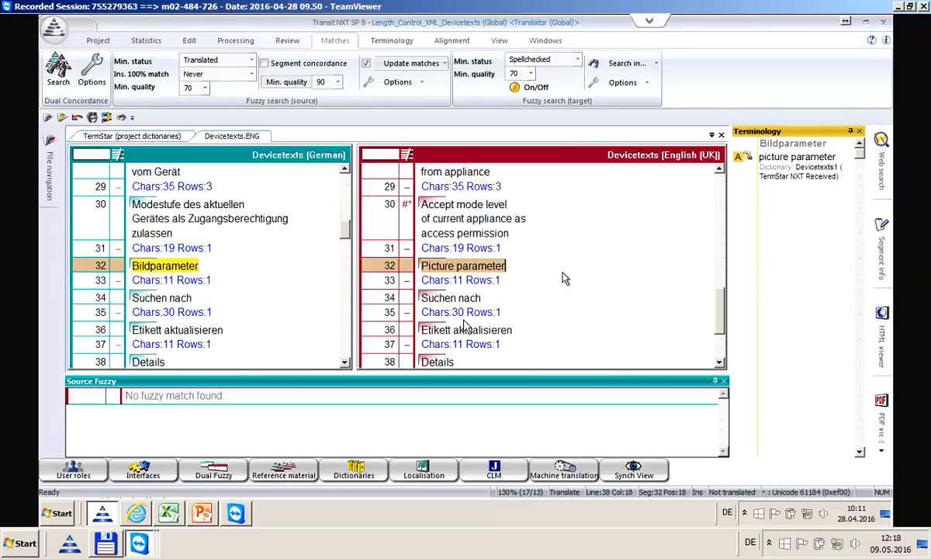
Bring the Display-Messages workbook to the front
{"action": "left_click", "coordinate": [169, 513]}
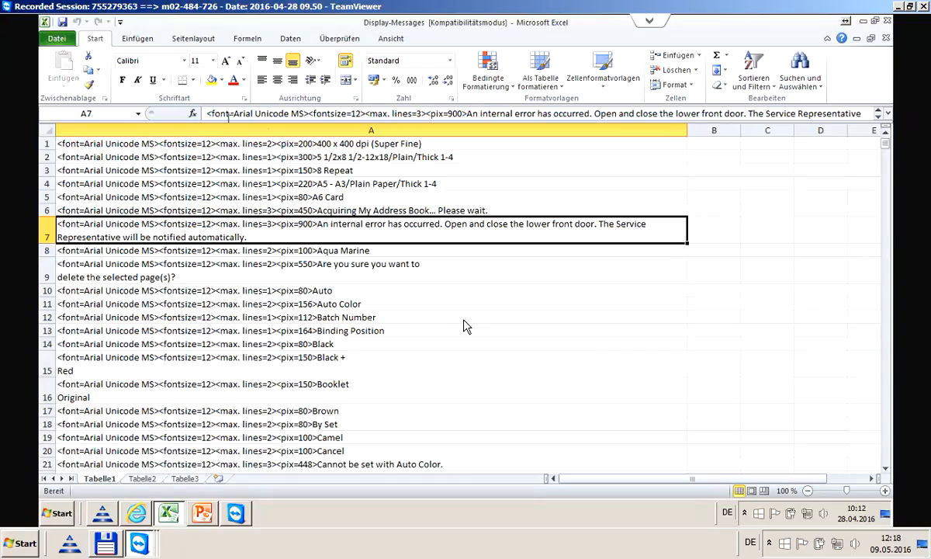
Start editing the internal-error message in cell A7 of the Display-Messages sheet
{"action": "left_click", "coordinate": [208, 114]}
Select A7's leading font, font-size, 3-line and 900-pixel tags in the formula bar
{"action": "left_click_drag", "start_coordinate": [208, 114], "coordinate": [467, 113]}
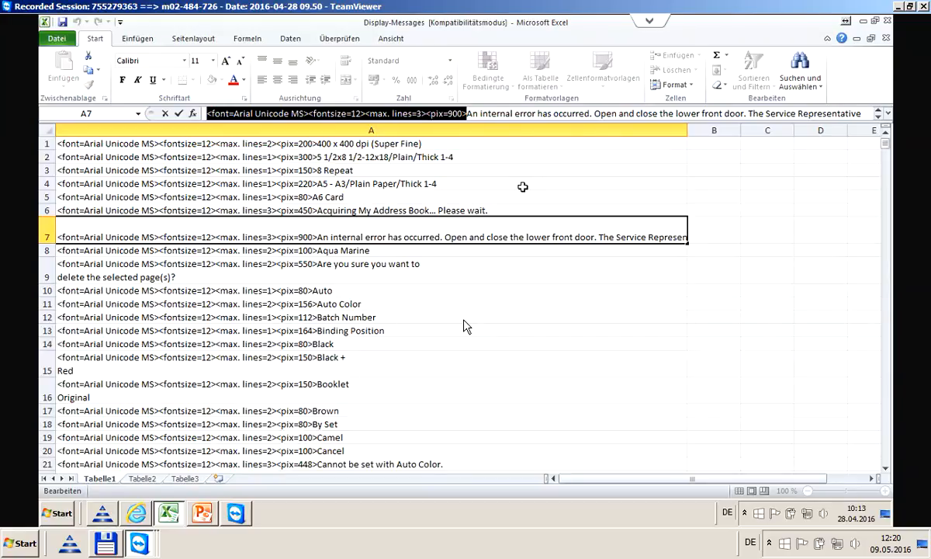
Return to Transit NXT showing Devicetexts.ENG with segment 32 as 'Picture parameter'
{"action": "left_click", "coordinate": [104, 516]}
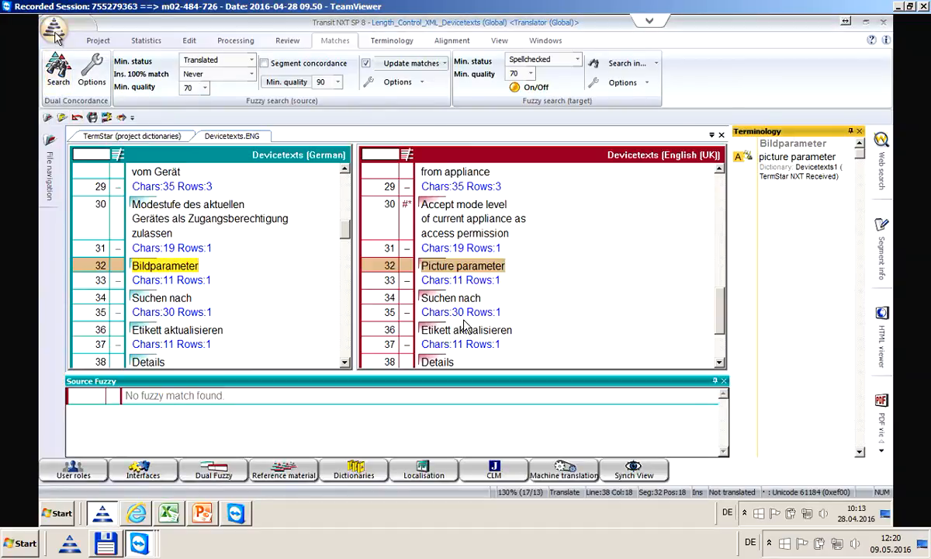
Save Devicetexts and open the Display-Messages pair from Length_Control_Excel_Displaymessages
{"action": "left_click", "coordinate": [55, 33]}
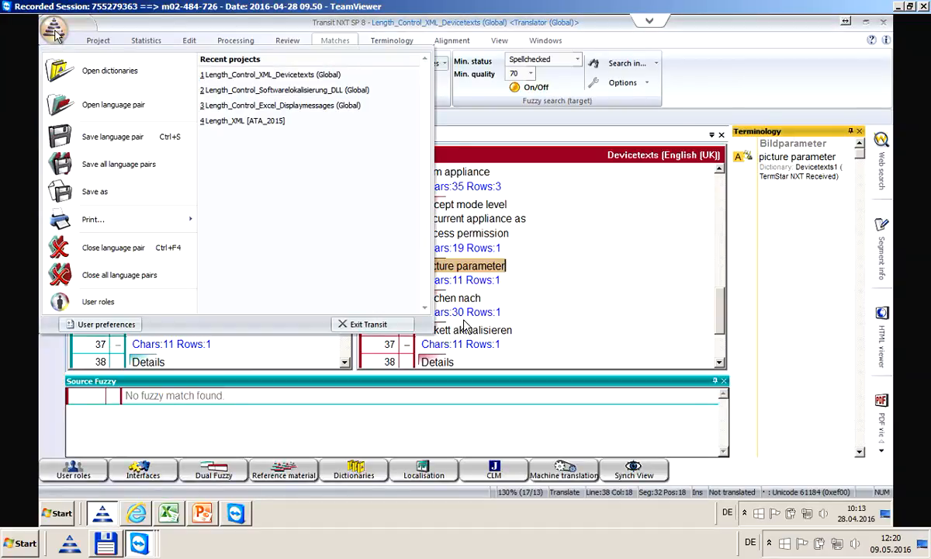
{"action": "left_click", "coordinate": [274, 106]}
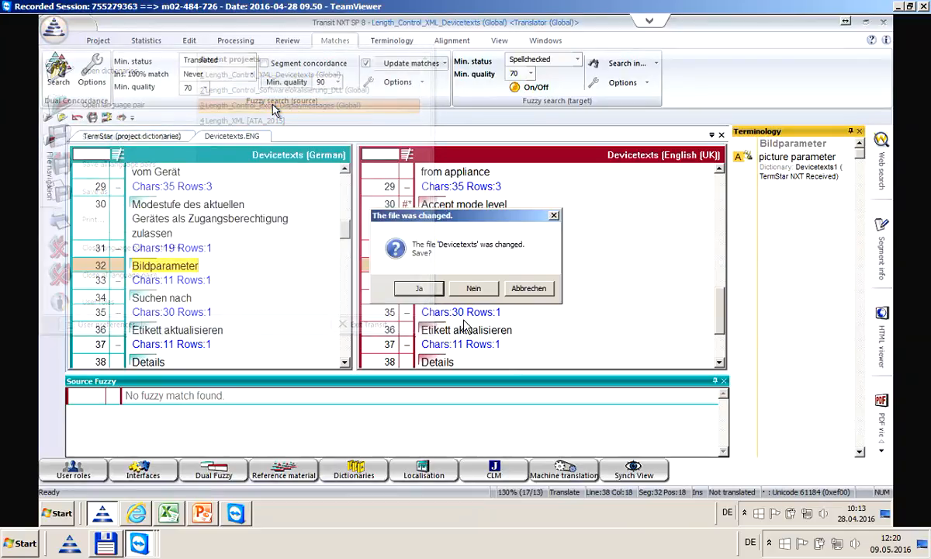
{"action": "left_click", "coordinate": [419, 287]}
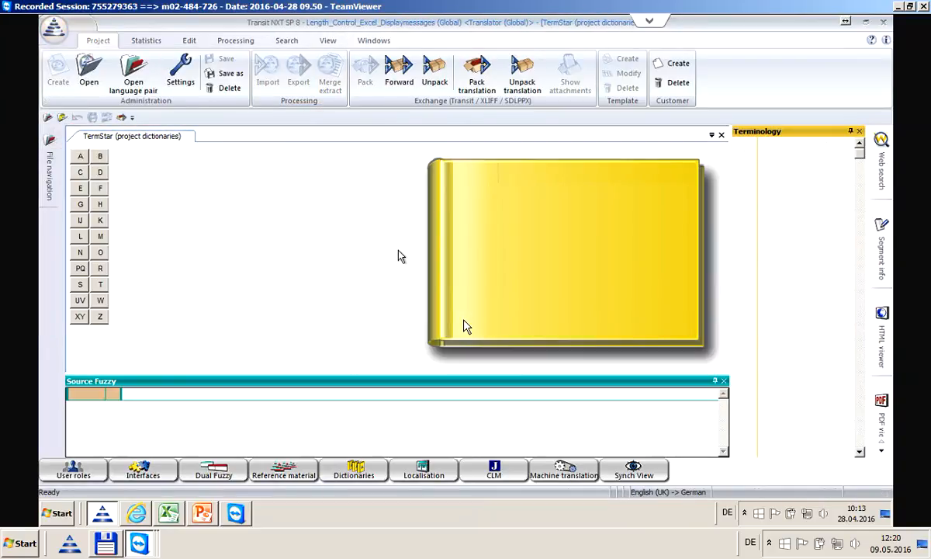
{"action": "left_click", "coordinate": [131, 77]}
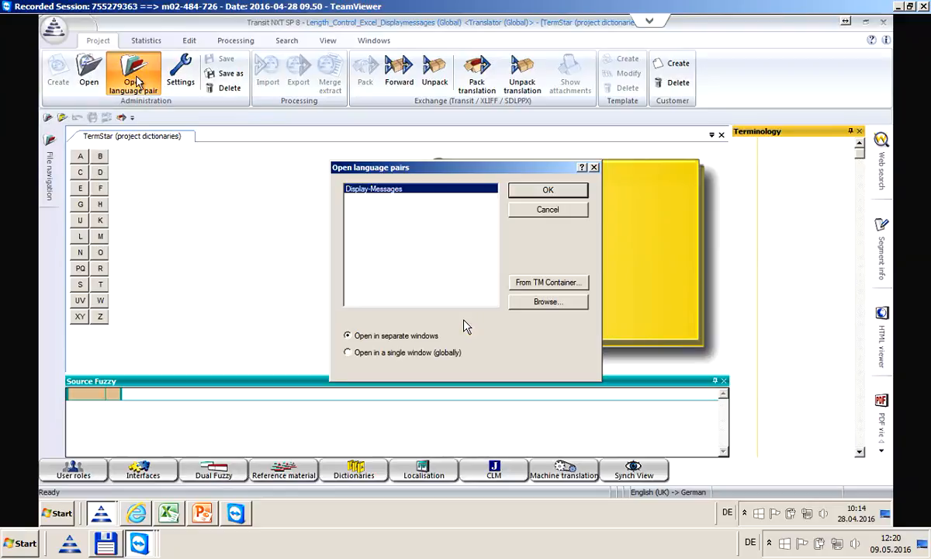
{"action": "left_click", "coordinate": [539, 189]}
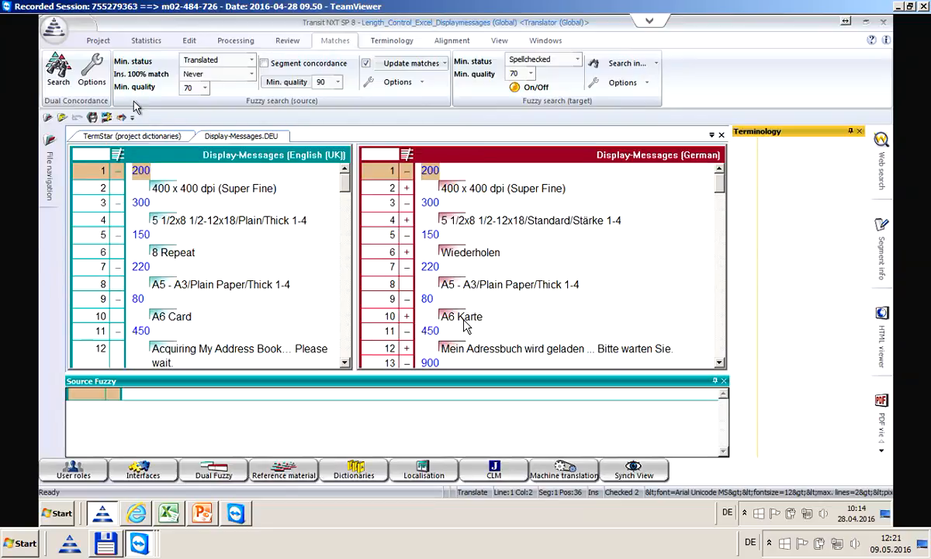
{"action": "left_click", "coordinate": [103, 41]}
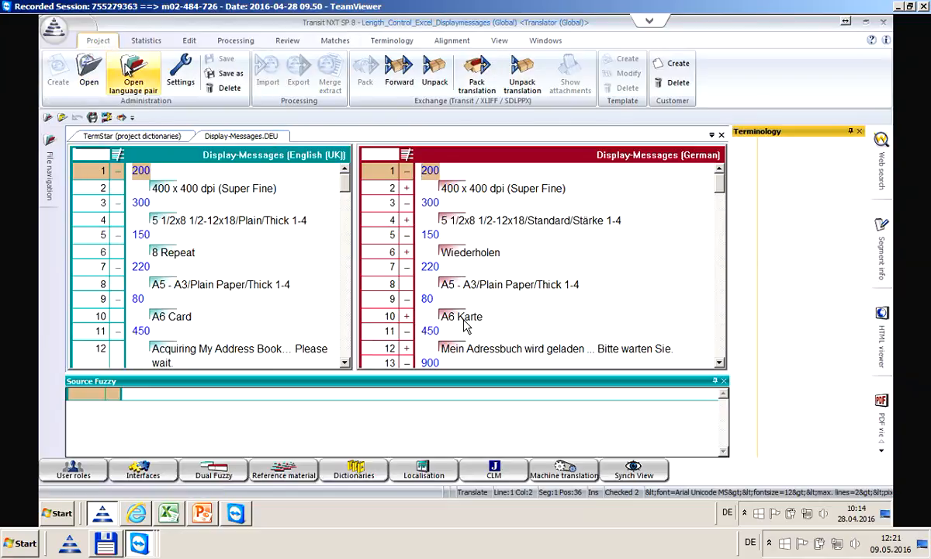
{"action": "left_click", "coordinate": [188, 74]}
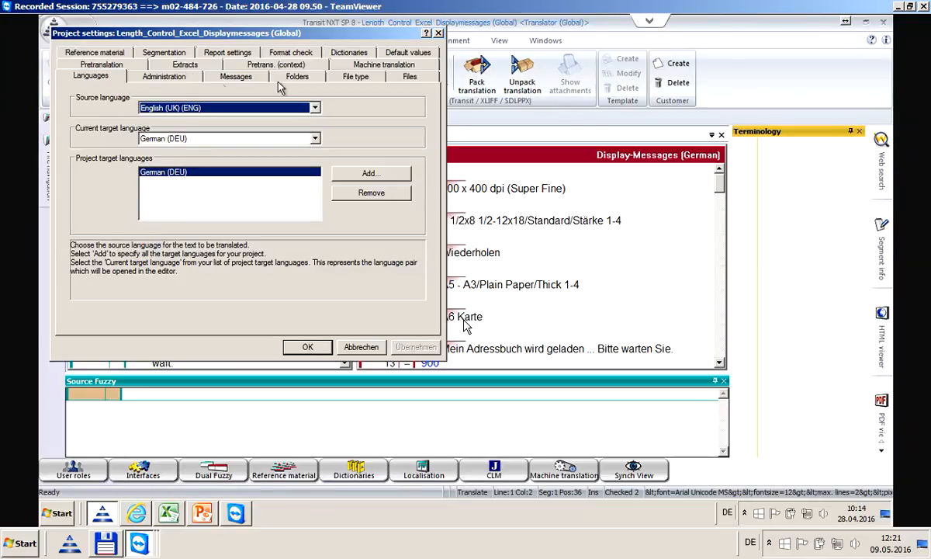
{"action": "left_click", "coordinate": [351, 78]}
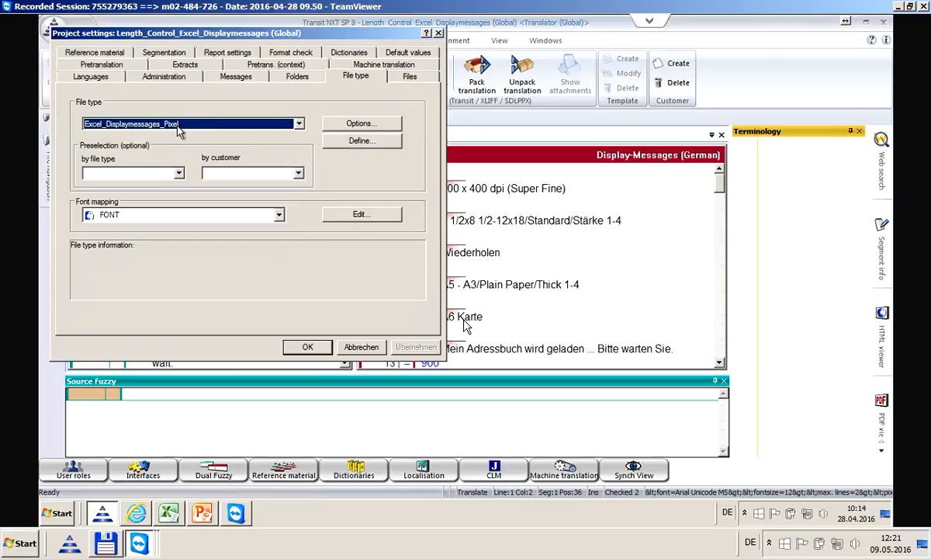
{"action": "left_click", "coordinate": [308, 348]}
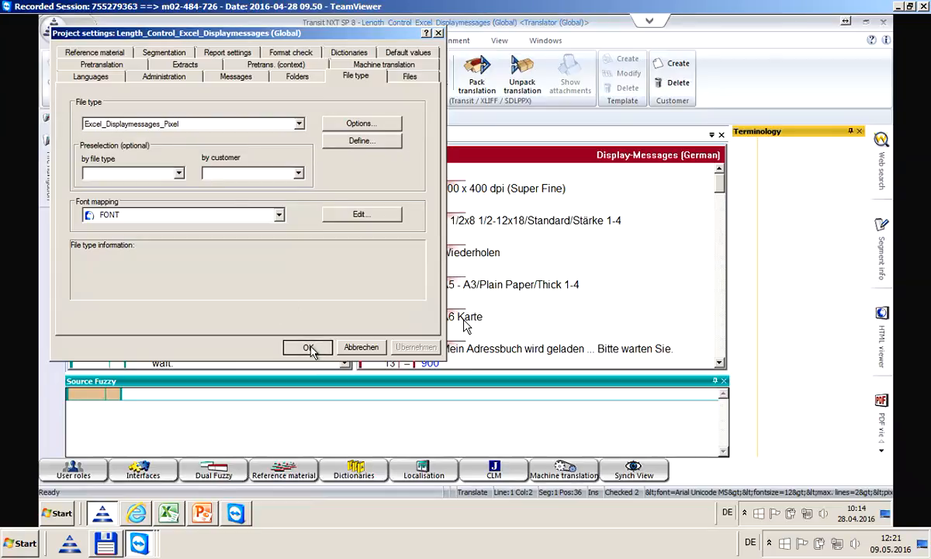
Replace 'Plain' with 'Standard' in German segment 8
{"action": "left_click", "coordinate": [487, 190]}
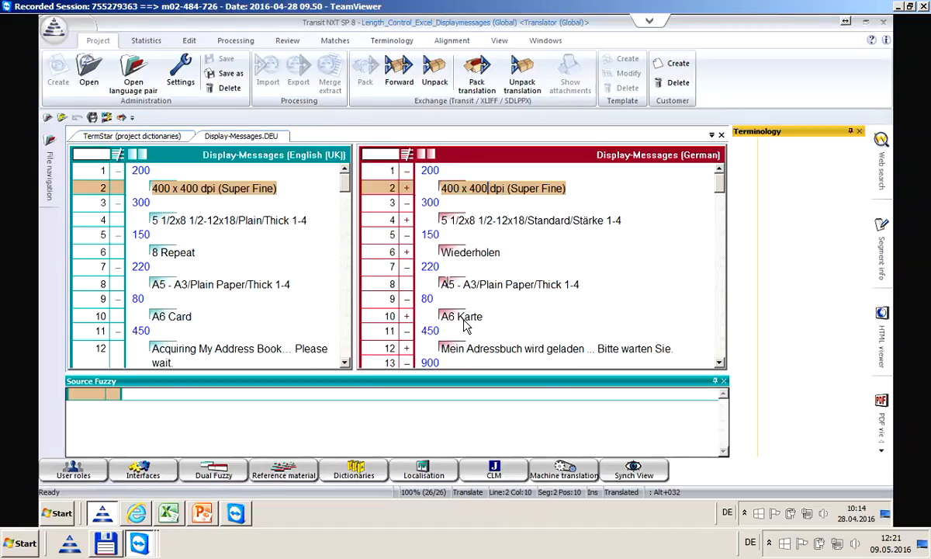
{"action": "left_click", "coordinate": [480, 285]}
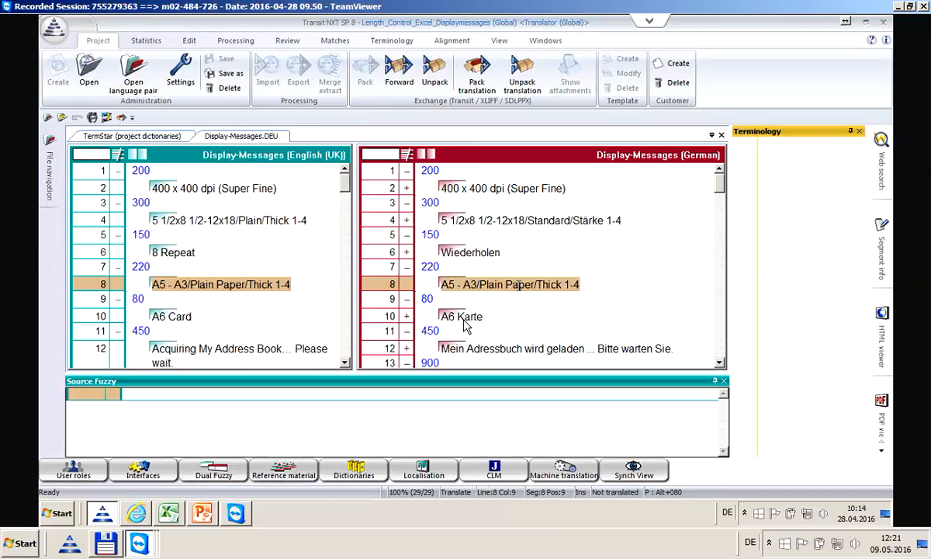
{"action": "key", "text": "Delete"}
{"action": "key", "text": "Delete"}
{"action": "key", "text": "Delete"}
{"action": "key", "text": "Delete"}
{"action": "key", "text": "Delete"}
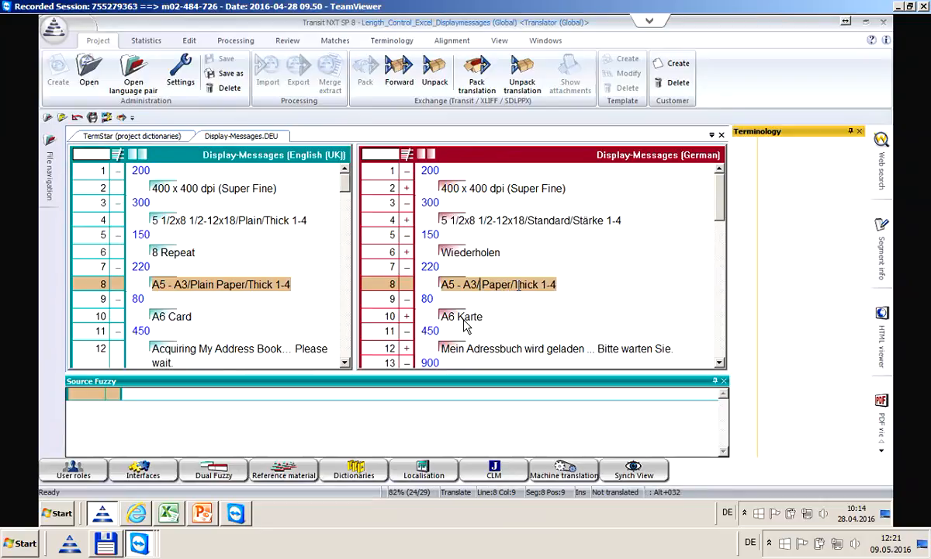
{"action": "type", "text": "ST"}
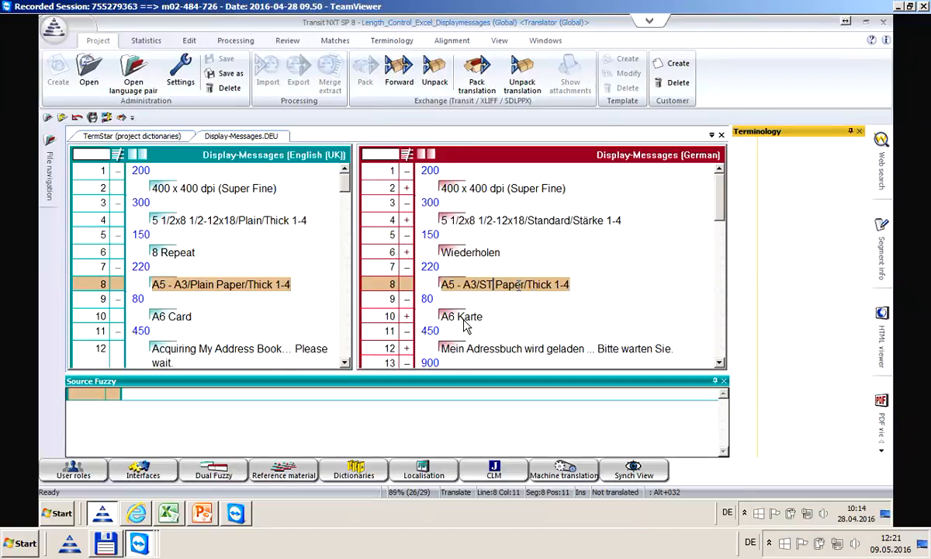
{"action": "type", "text": "and"}
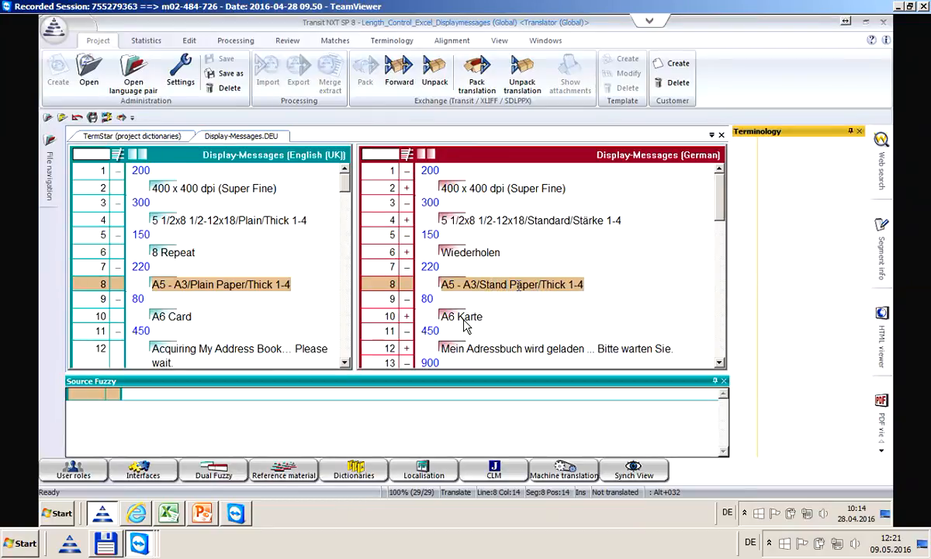
{"action": "type", "text": "ard"}
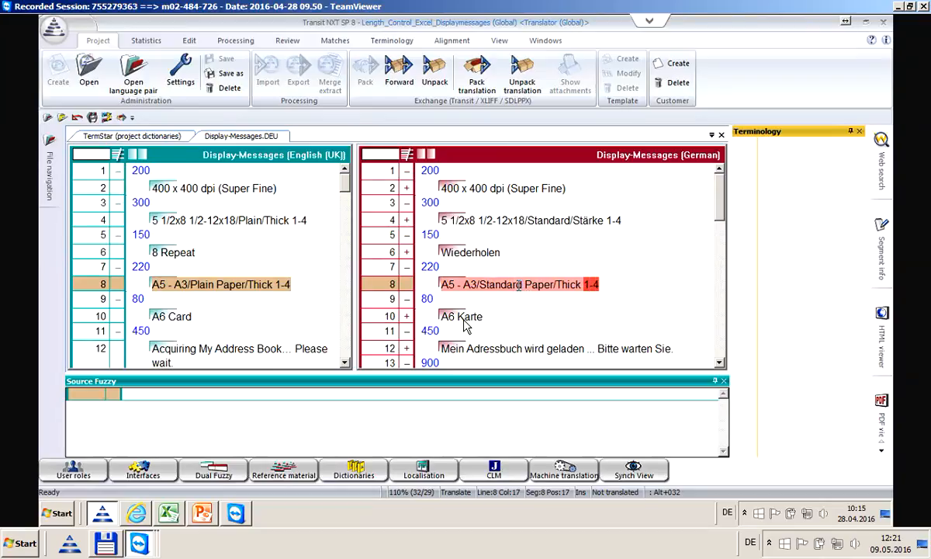
Change 'Paper' to 'Papier' and 'Thick' to 'Stärke' in segment 8
{"action": "key", "text": "Right"}
{"action": "key", "text": "Right"}
{"action": "key", "text": "Right"}
{"action": "key", "text": "Right"}
{"action": "type", "text": "i"}
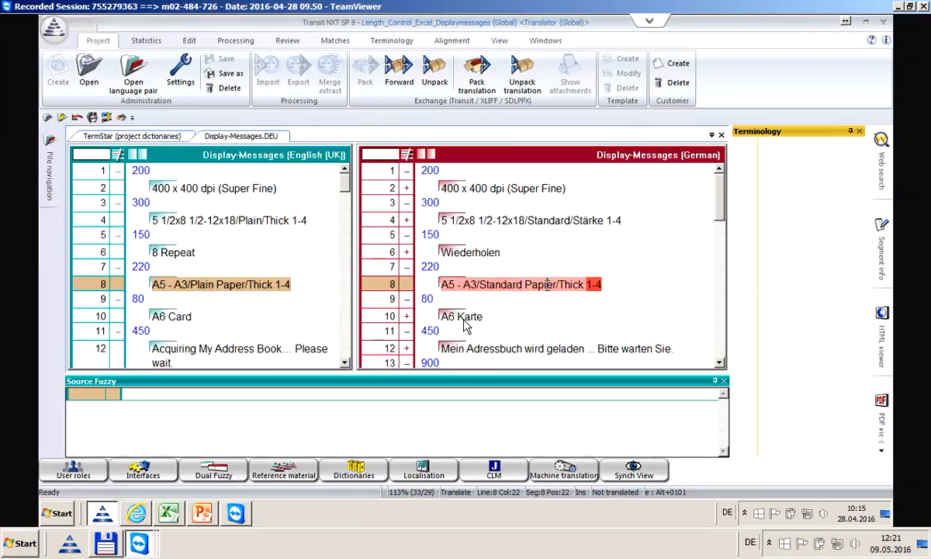
{"action": "key", "text": "shift+Right"}
{"action": "key", "text": "shift+Right"}
{"action": "key", "text": "shift+Right"}
{"action": "key", "text": "shift+Right"}
{"action": "type", "text": "Stra"}
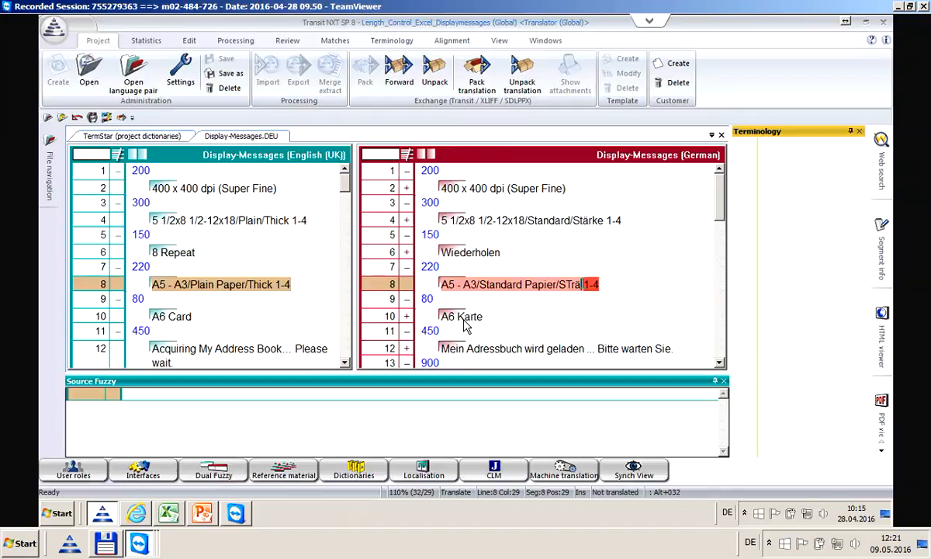
{"action": "key", "text": "BackSpace"}
{"action": "key", "text": "BackSpace"}
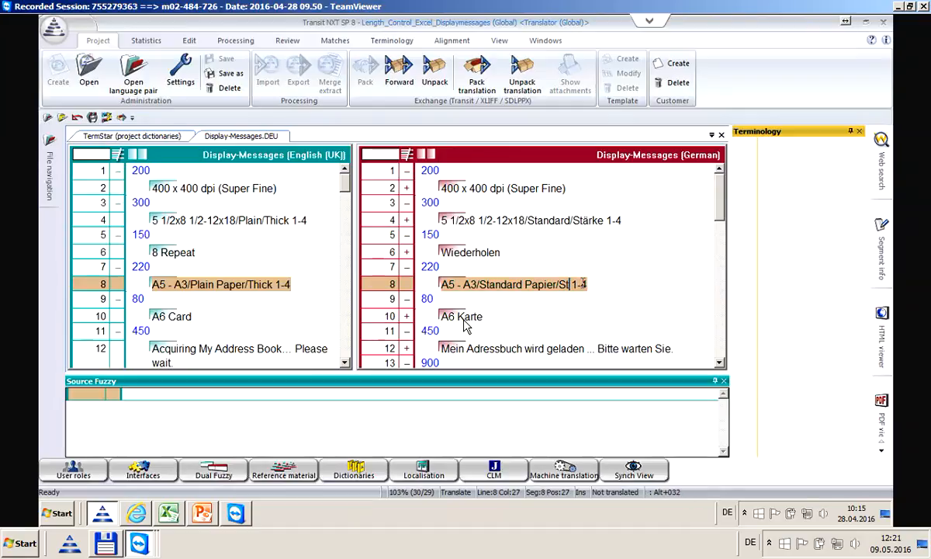
{"action": "type", "text": "ärke"}
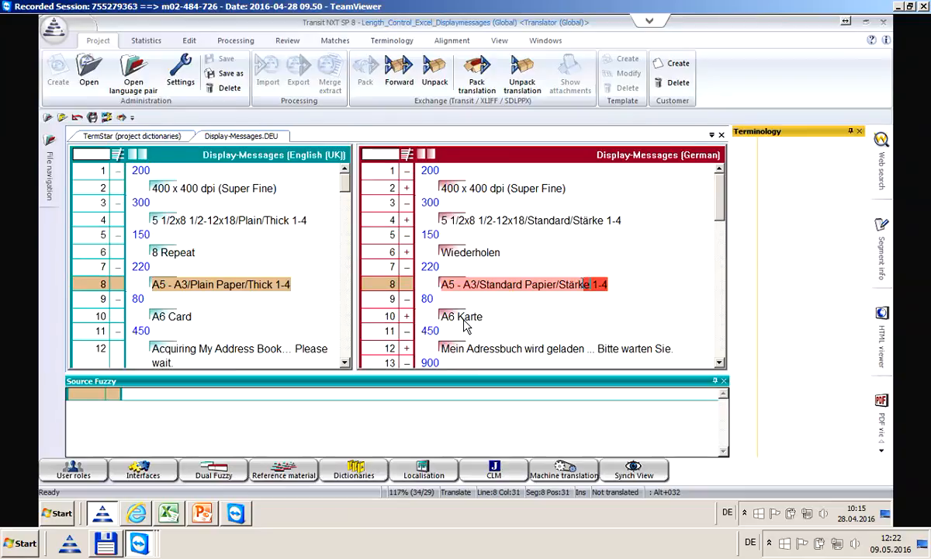
Abbreviate segment 8 to 'A5 - A3/Std. Papier/Stärke 1-4' and move to segment 14
{"action": "left_click", "coordinate": [533, 284]}
{"action": "key", "text": "BackSpace"}
{"action": "key", "text": "BackSpace"}
{"action": "key", "text": "BackSpace"}
{"action": "key", "text": "BackSpace"}
{"action": "key", "text": "BackSpace"}
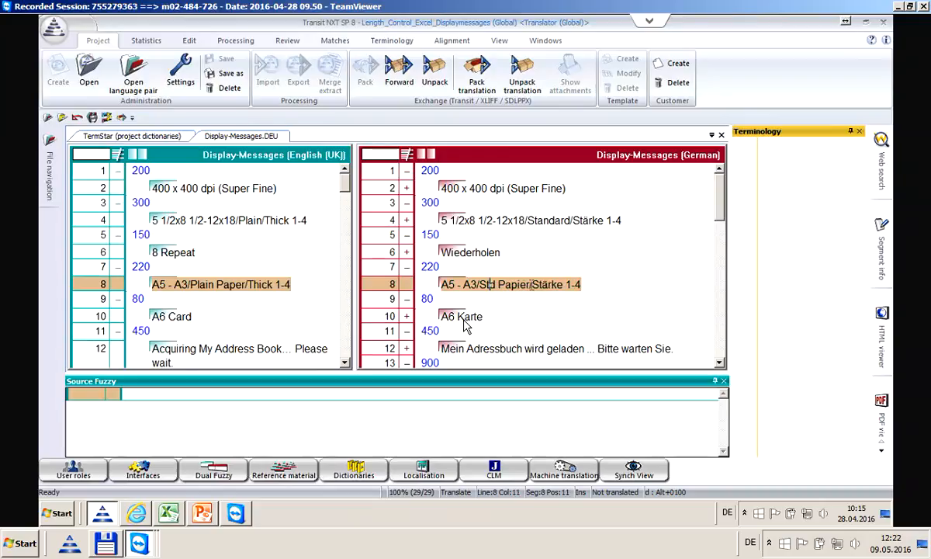
{"action": "key", "text": "Right"}
{"action": "type", "text": "."}
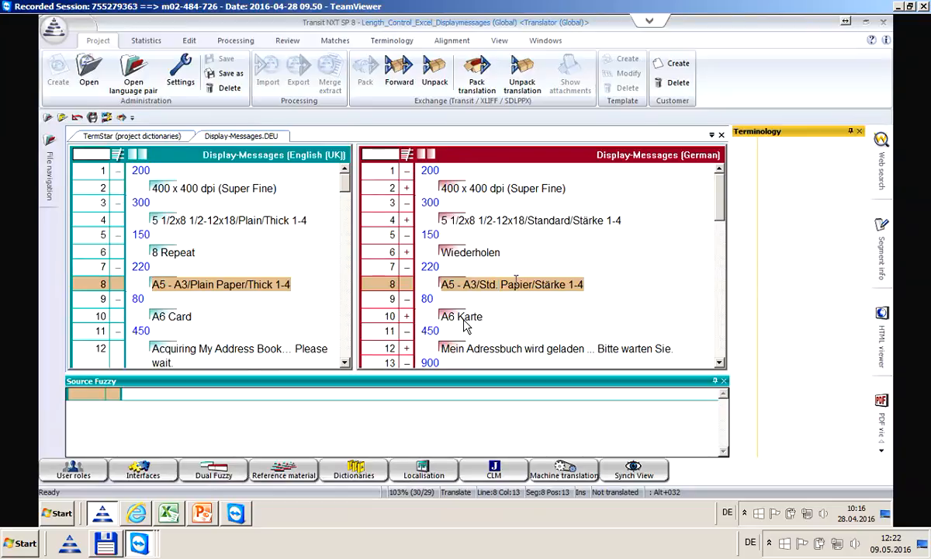
{"action": "key", "text": "ctrl+Return"}
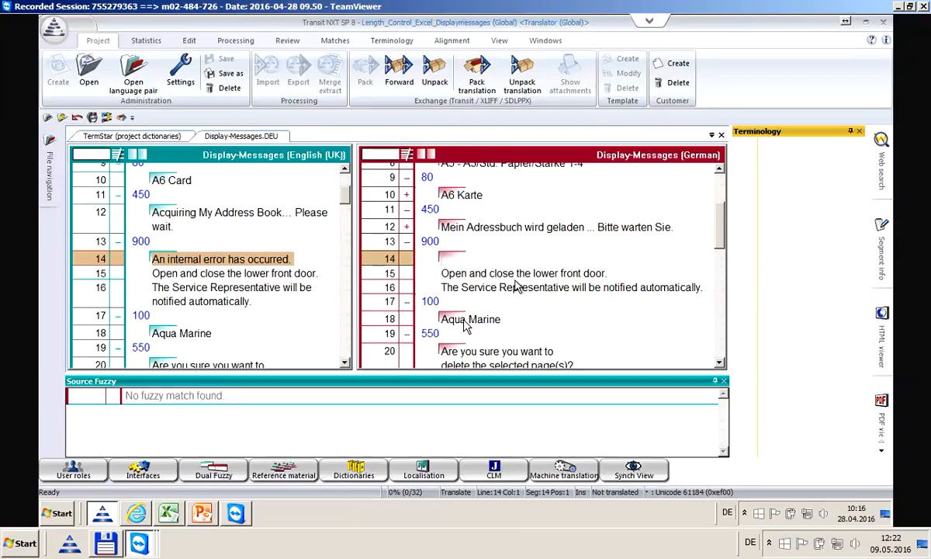
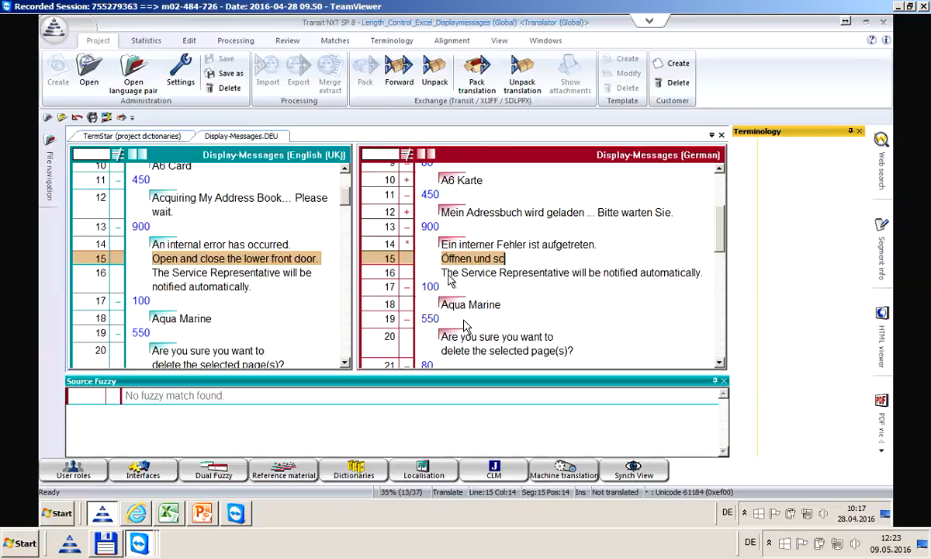
Finish typing segment 15 as 'Öffnen und schließen Sie die untere vordere Tür.'
{"action": "type", "text": "en "}
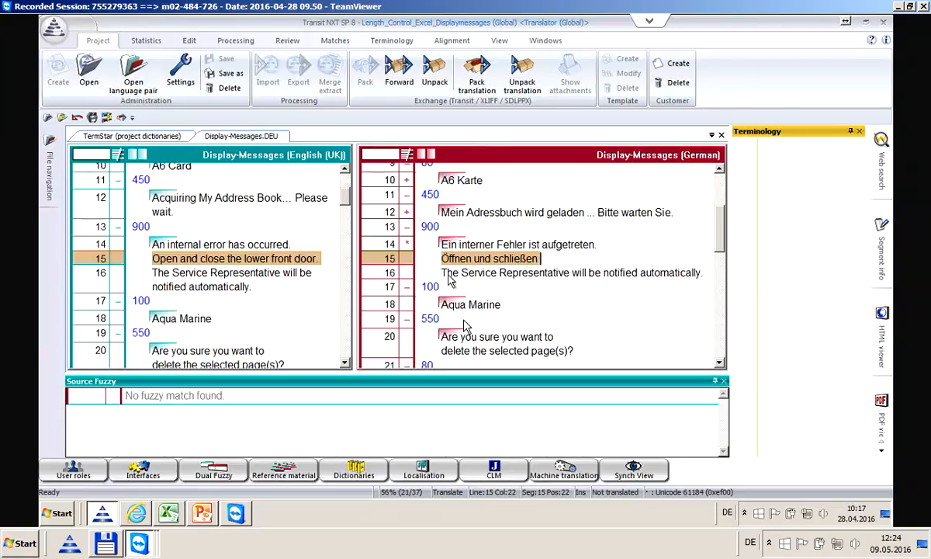
{"action": "type", "text": "Sie die untere"}
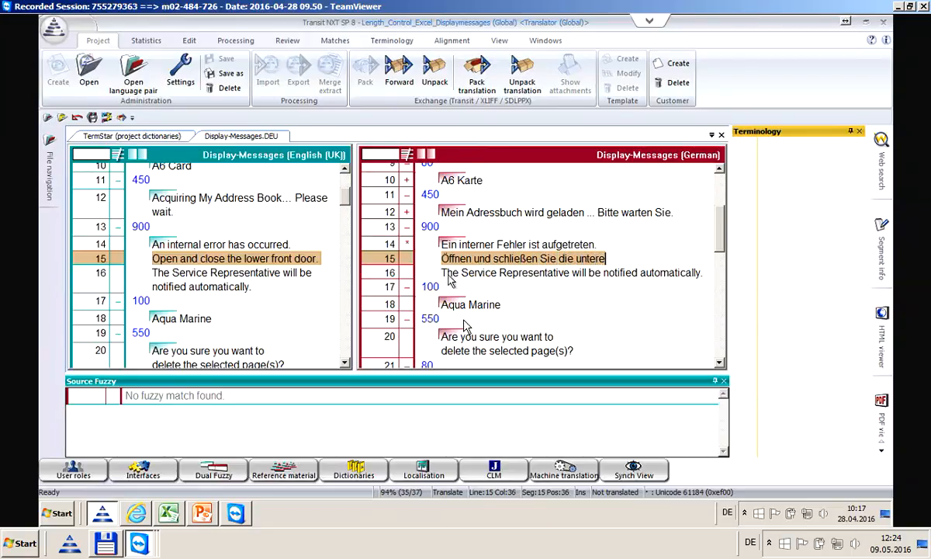
{"action": "type", "text": " vordere Tür"}
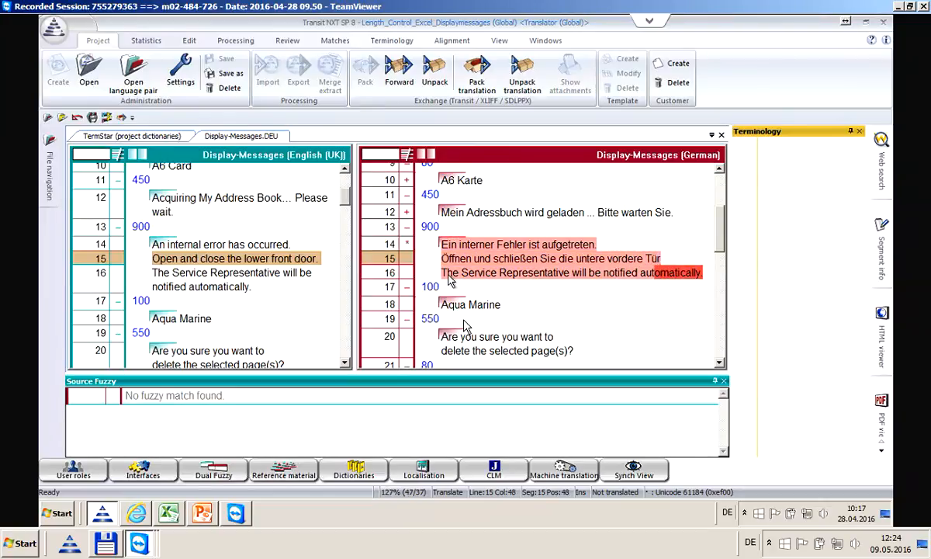
{"action": "type", "text": "."}
Confirm segment 15 and enter 'Ihr Ansprechpartner wird automatisch informiert' as segment 16
{"action": "key", "text": "ctrl+Return"}
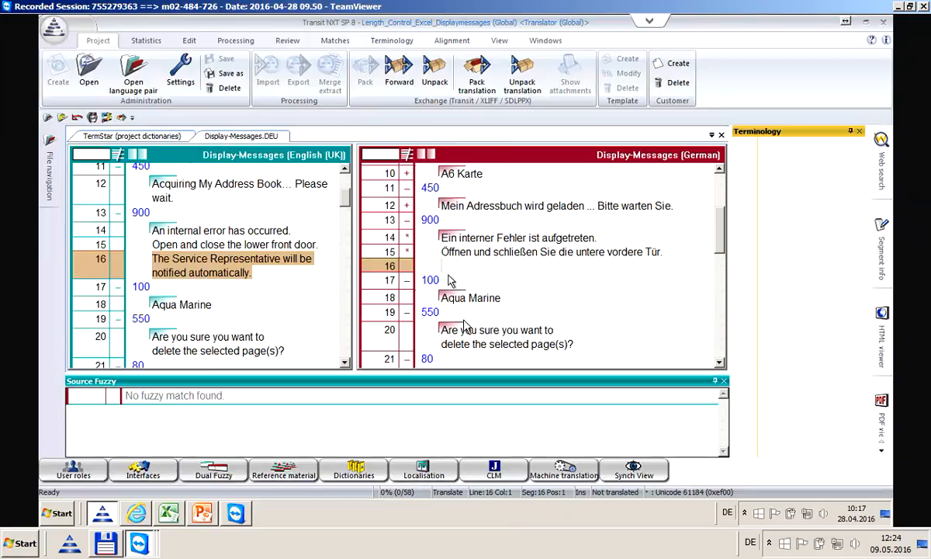
{"action": "type", "text": "Ihr Anspre"}
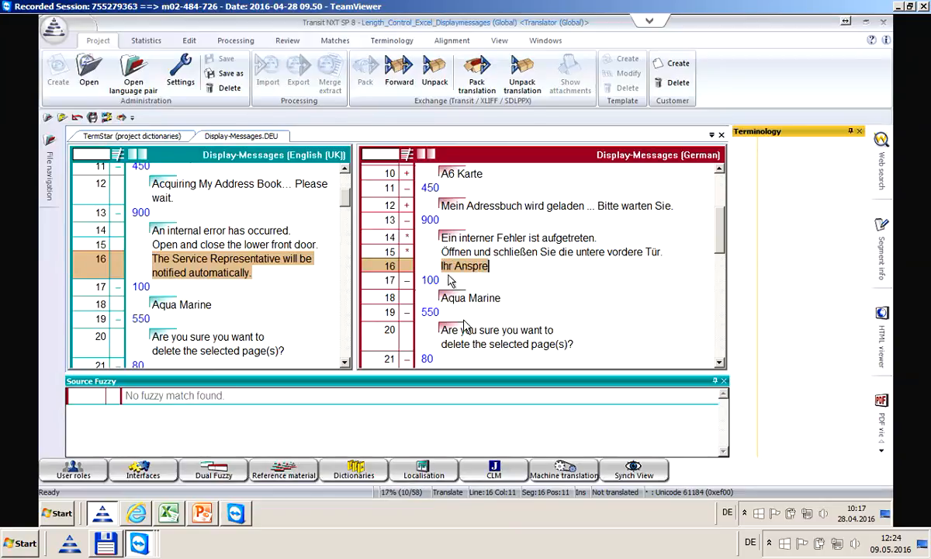
{"action": "type", "text": "chpartner "}
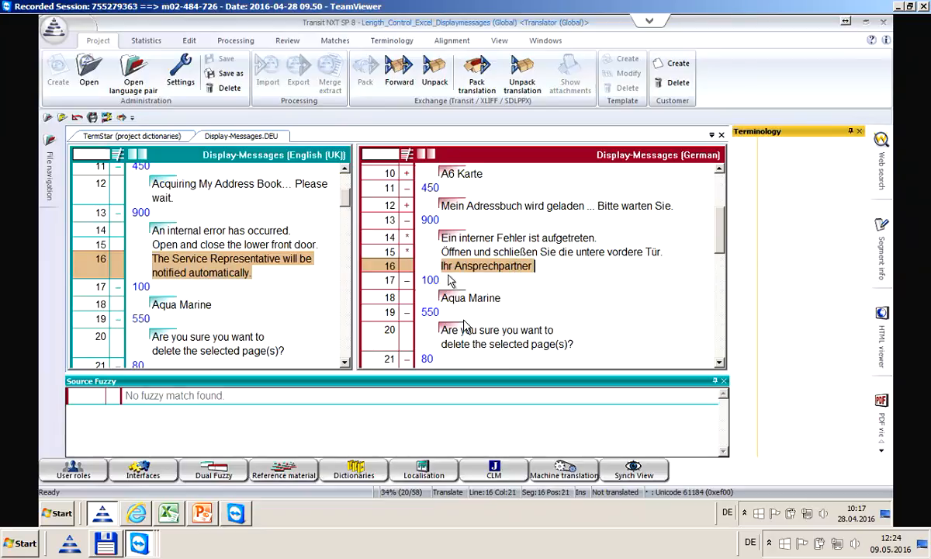
{"action": "type", "text": "wird automa"}
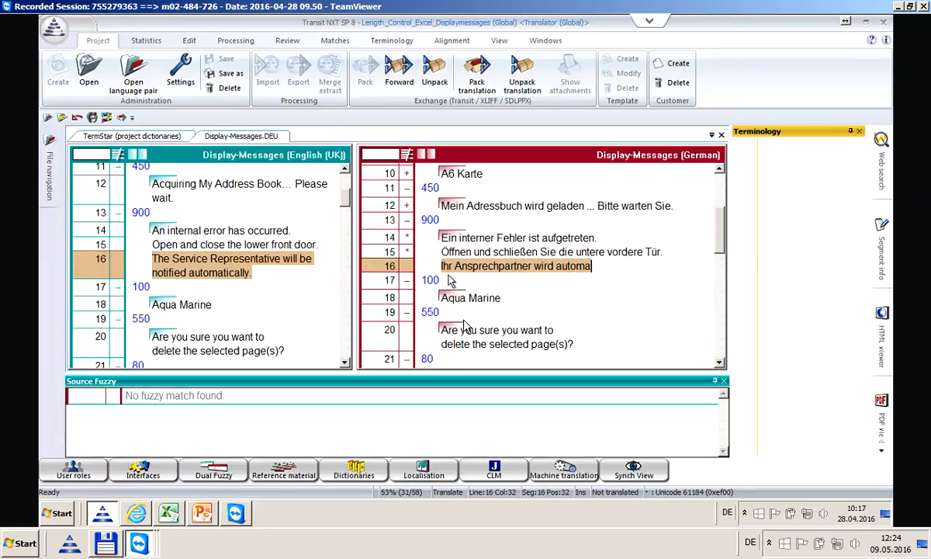
{"action": "type", "text": "tisch informiert."}
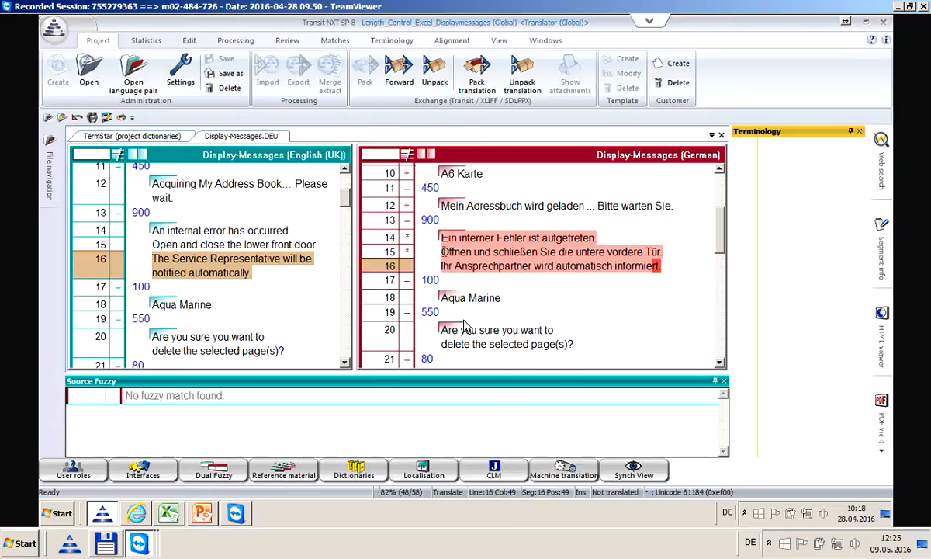
Rewrite segment 15 as 'Untere vordere Tür Öffnen und schließen.', deleting the surplus words
{"action": "left_click", "coordinate": [443, 252]}
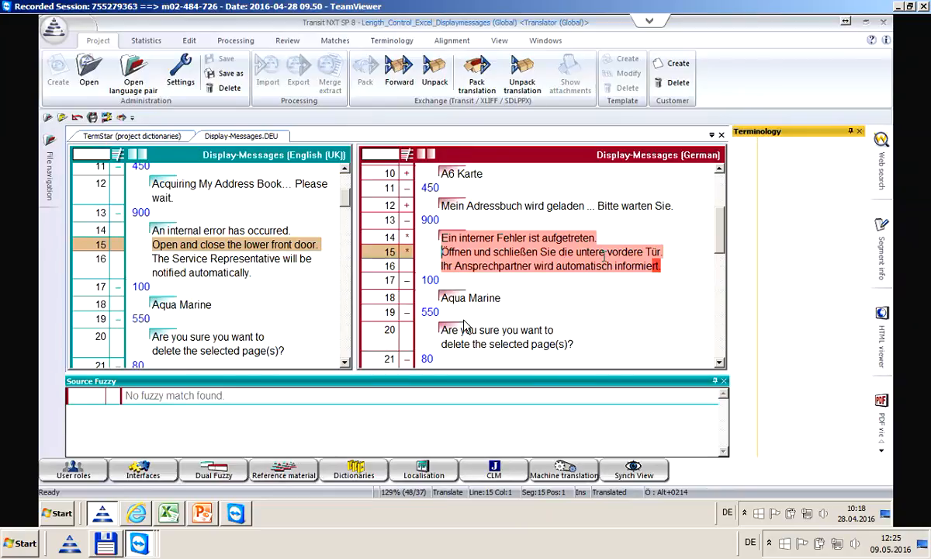
{"action": "type", "text": "Unte"}
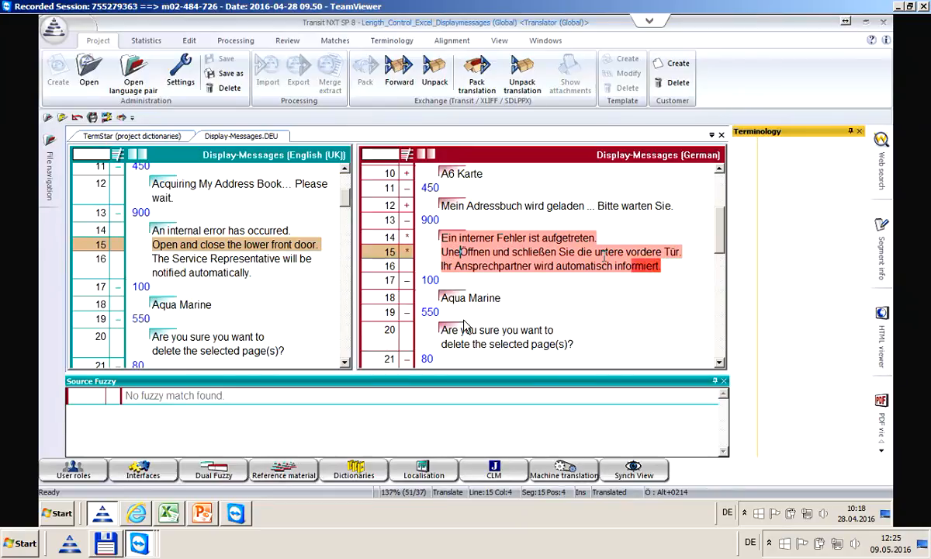
{"action": "type", "text": "re"}
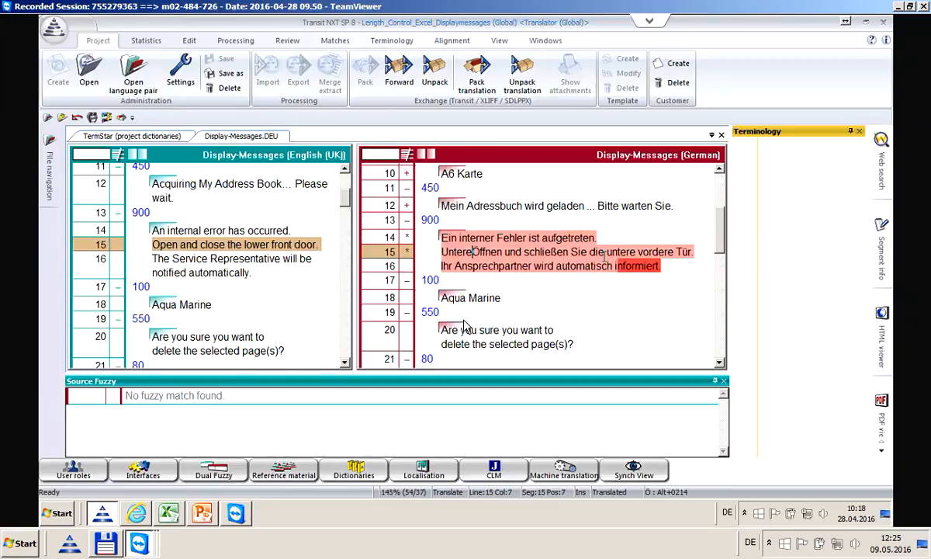
{"action": "type", "text": " vordere"}
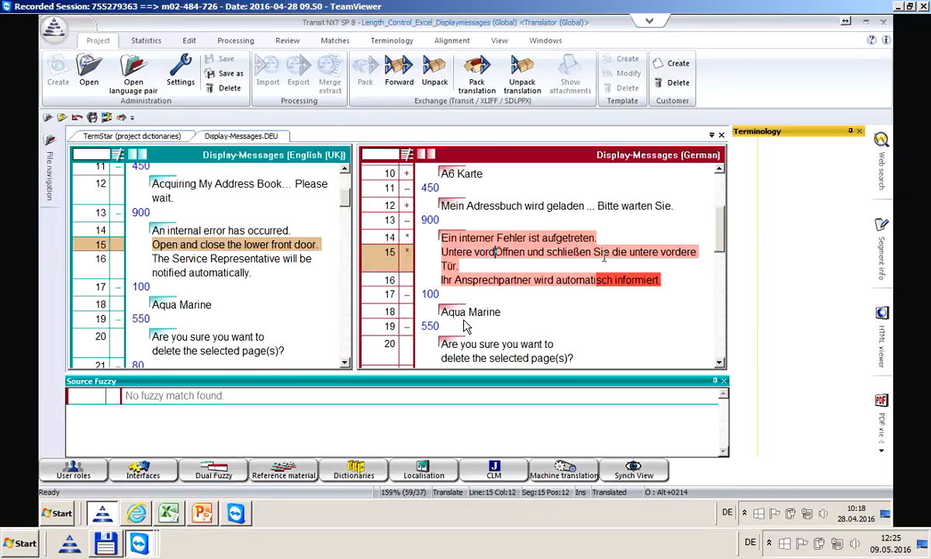
{"action": "type", "text": " Tür"}
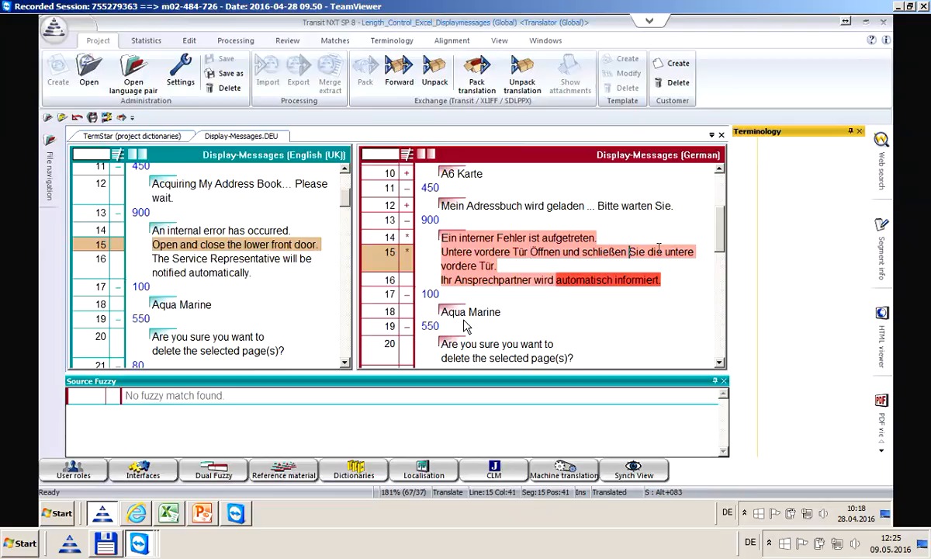
{"action": "double_click", "coordinate": [638, 251]}
{"action": "key", "text": "BackSpace"}
{"action": "key", "text": "Delete"}
{"action": "key", "text": "Delete"}
{"action": "key", "text": "Delete"}
{"action": "key", "text": "Delete"}
{"action": "key", "text": "Delete"}
{"action": "key", "text": "Delete"}
{"action": "key", "text": "Delete"}
{"action": "key", "text": "Delete"}
{"action": "key", "text": "Delete"}
{"action": "key", "text": "Delete"}
{"action": "key", "text": "Delete"}
{"action": "key", "text": "Delete"}
{"action": "key", "text": "Delete"}
{"action": "key", "text": "Delete"}
{"action": "key", "text": "Delete"}
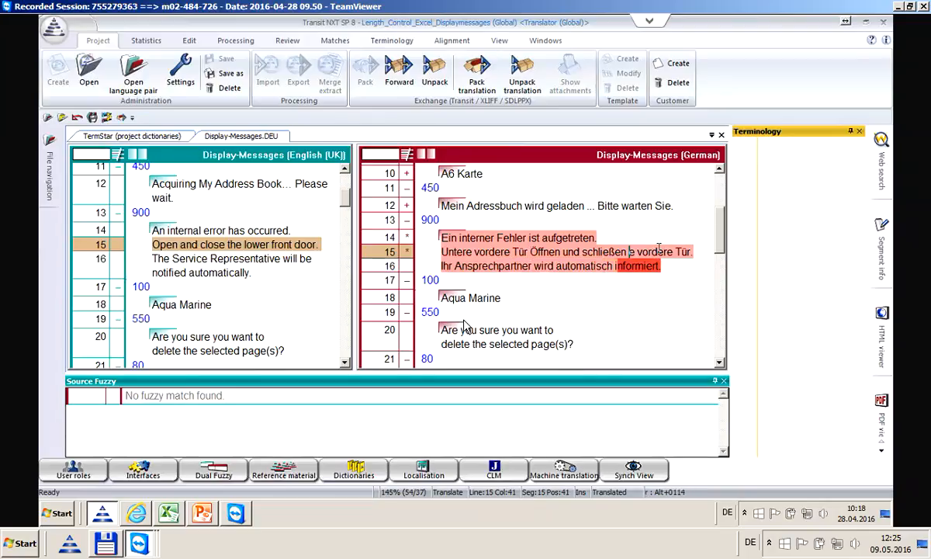
{"action": "key", "text": "Delete"}
{"action": "key", "text": "Delete"}
{"action": "key", "text": "Delete"}
{"action": "key", "text": "Delete"}
{"action": "key", "text": "Delete"}
{"action": "key", "text": "Delete"}
{"action": "key", "text": "Delete"}
{"action": "key", "text": "Delete"}
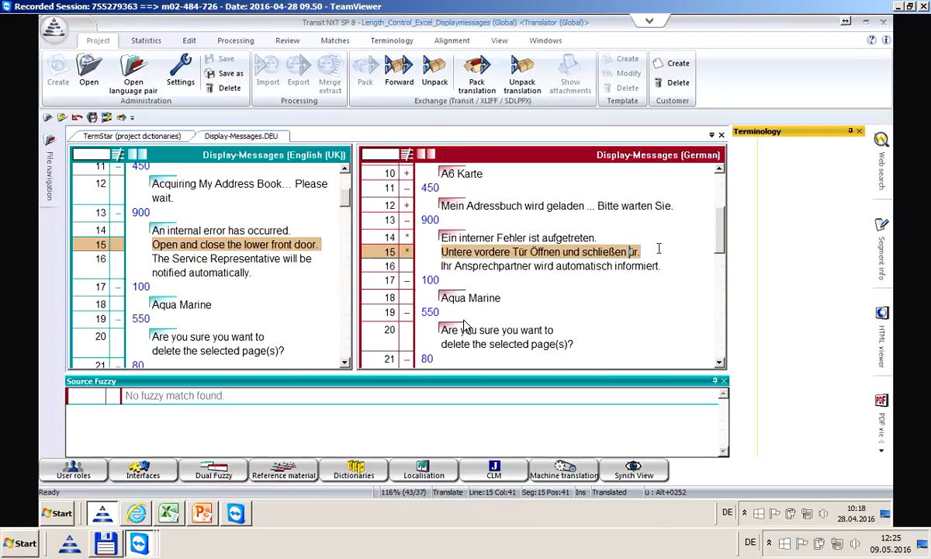
{"action": "key", "text": "BackSpace"}
{"action": "left_click", "coordinate": [612, 267]}
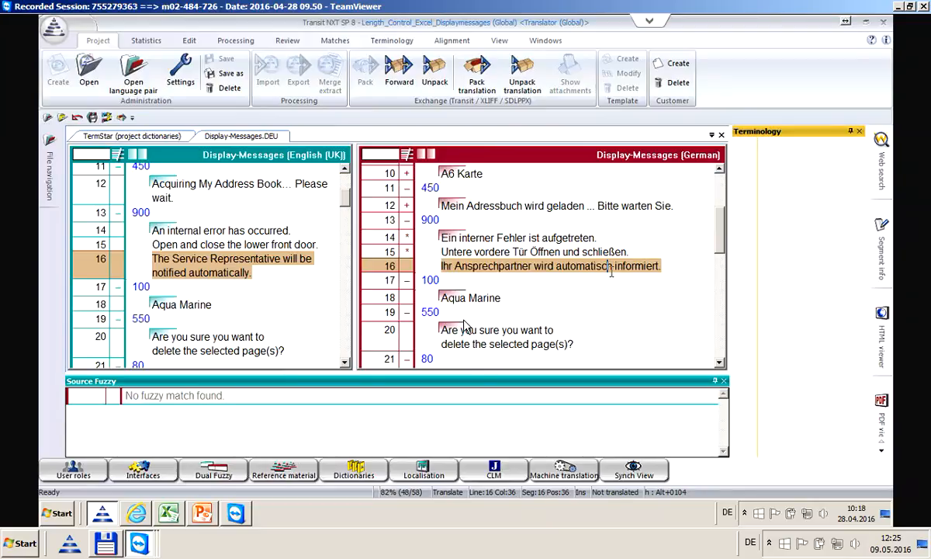
Confirm segment 16 and translate segment 18 'Aqua Marine' as 'Wasser Marmelade'
{"action": "key", "text": "ctrl+Return"}
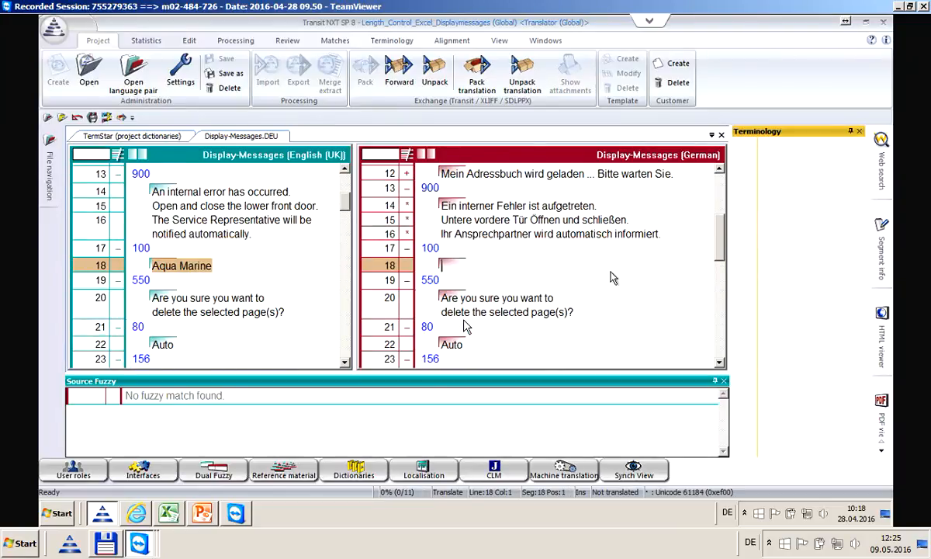
{"action": "type", "text": "Wasser MArk"}
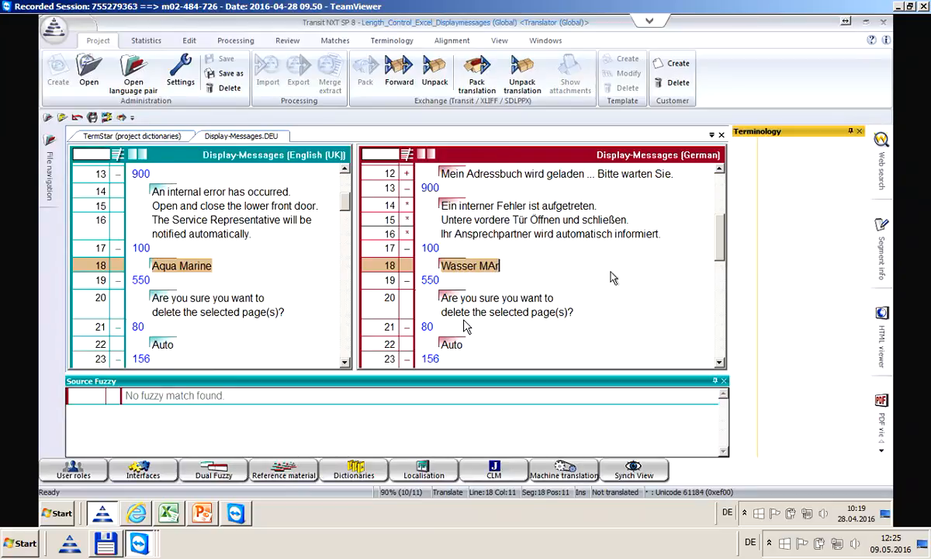
{"action": "key", "text": "BackSpace"}
{"action": "key", "text": "BackSpace"}
{"action": "key", "text": "BackSpace"}
{"action": "type", "text": "armel"}
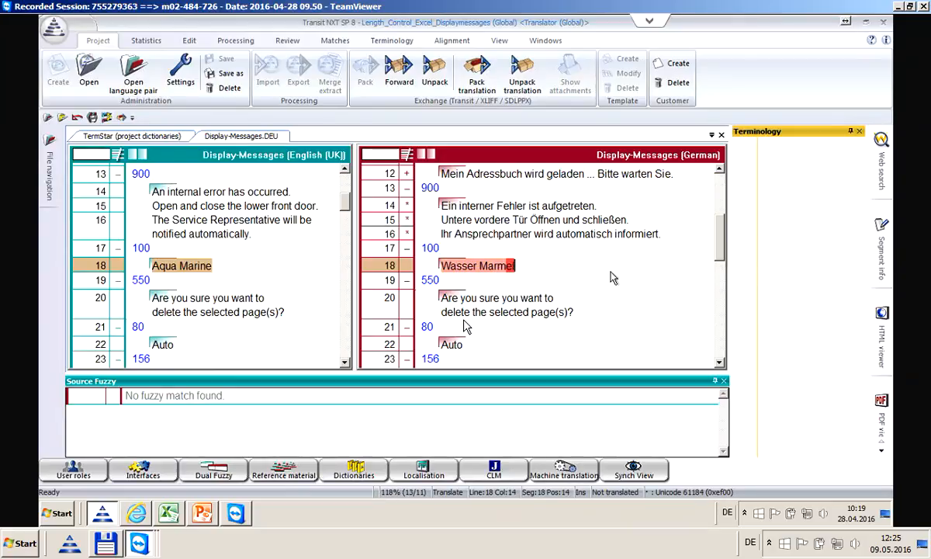
{"action": "type", "text": "ade"}
Accept the Format check options with Markups and Length check enabled
{"action": "left_click", "coordinate": [295, 44]}
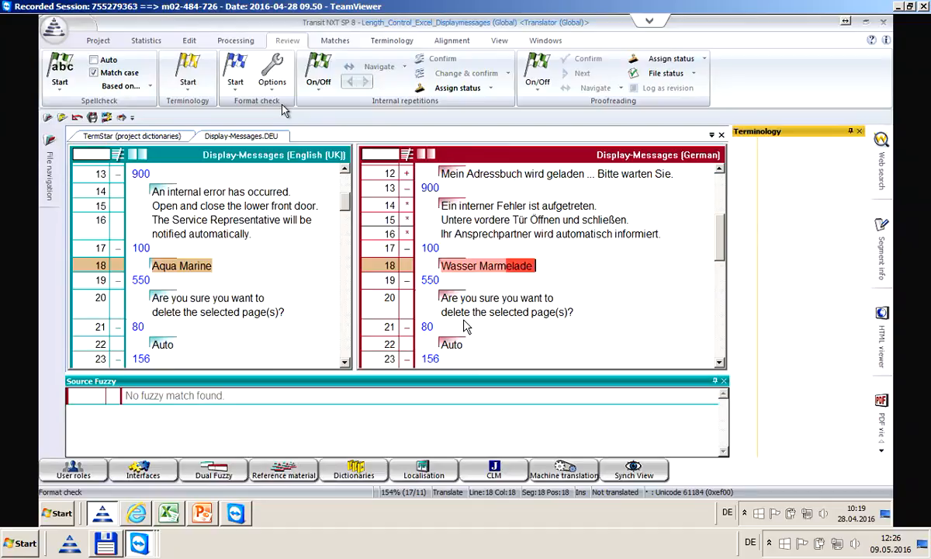
{"action": "left_click", "coordinate": [284, 71]}
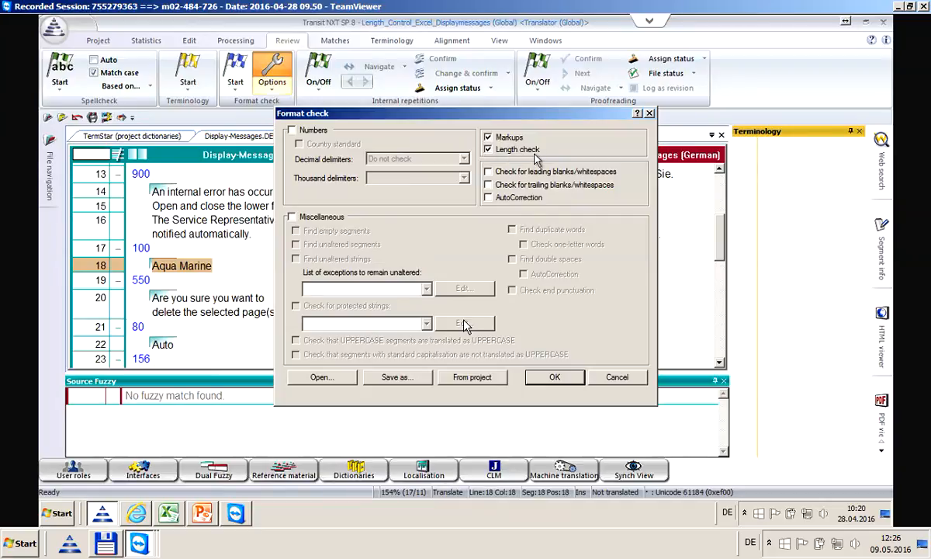
{"action": "left_click", "coordinate": [555, 378]}
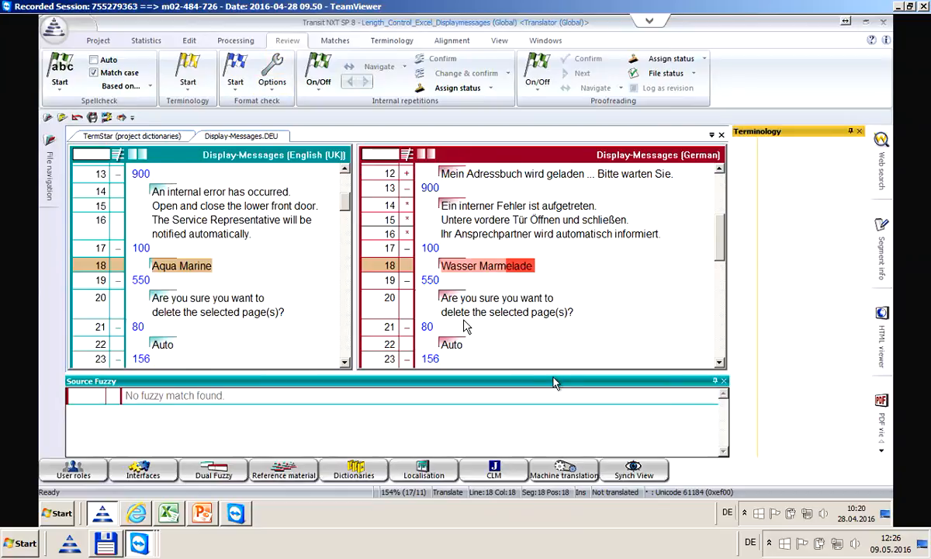
{"action": "left_click", "coordinate": [236, 88]}
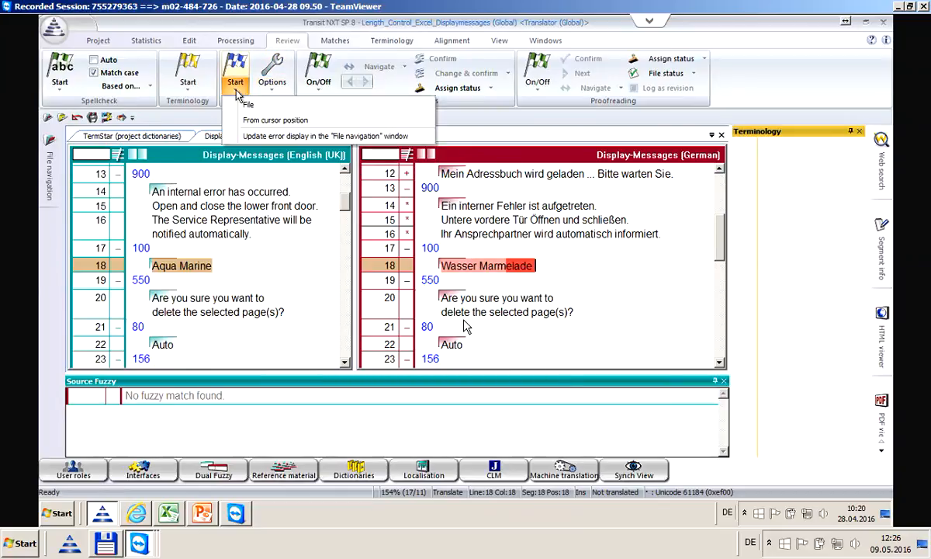
Run the format check with Update error display, then pin File navigation listing errors by type
{"action": "left_click", "coordinate": [246, 142]}
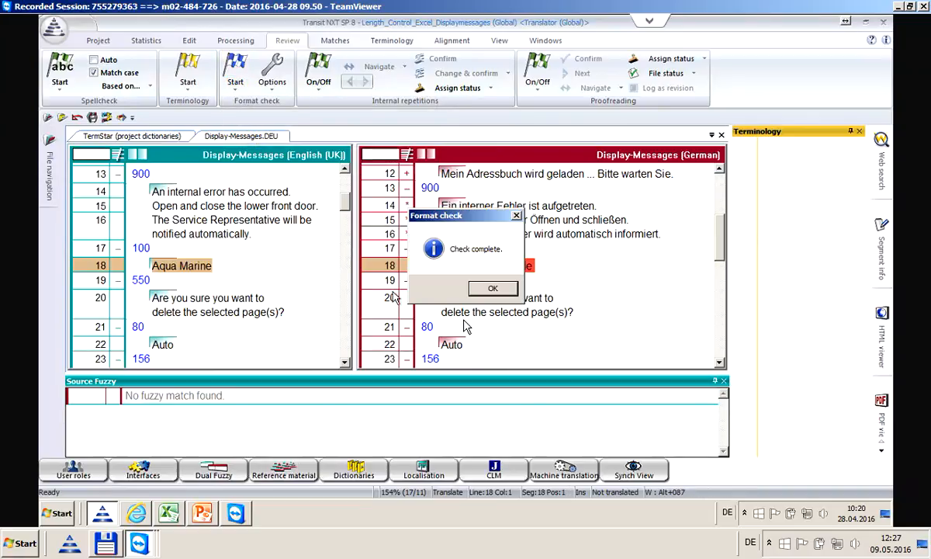
{"action": "left_click", "coordinate": [483, 290]}
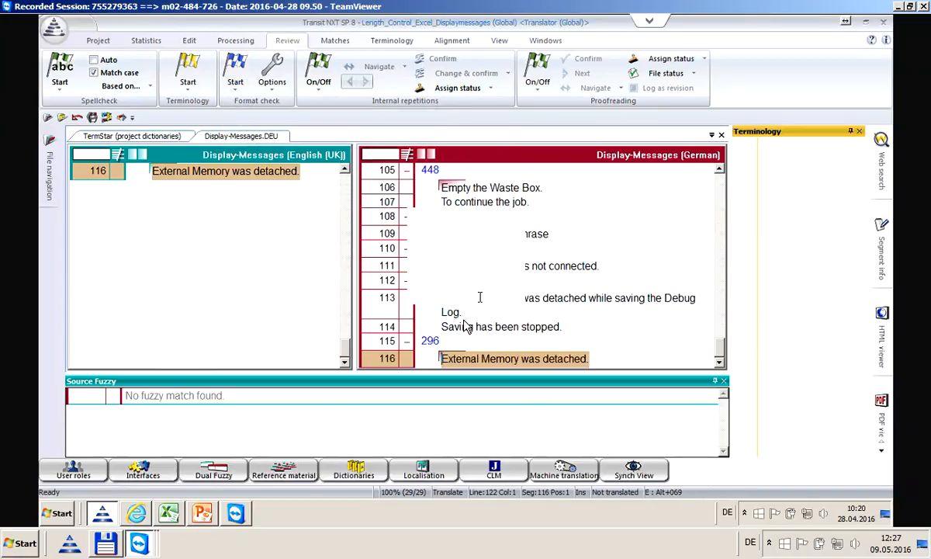
{"action": "mouse_move", "coordinate": [48, 161]}
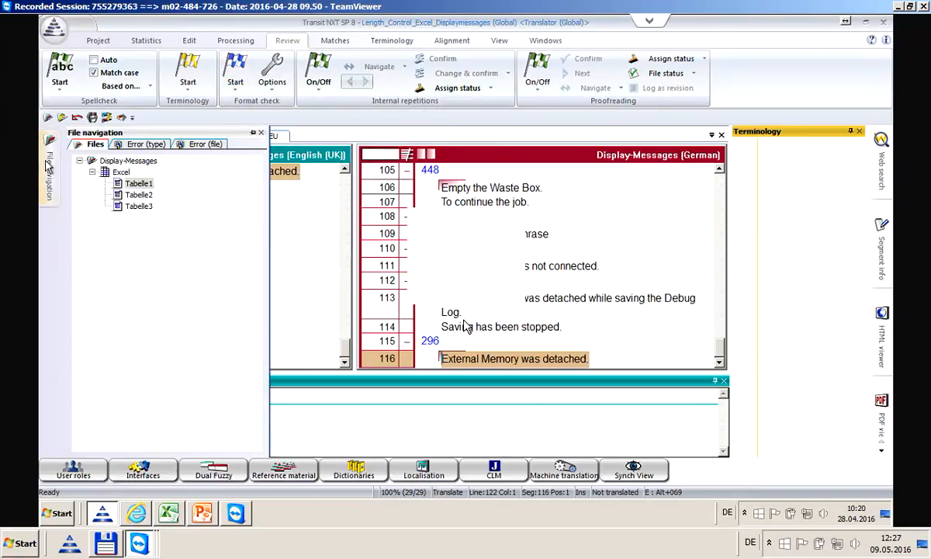
{"action": "left_click", "coordinate": [155, 146]}
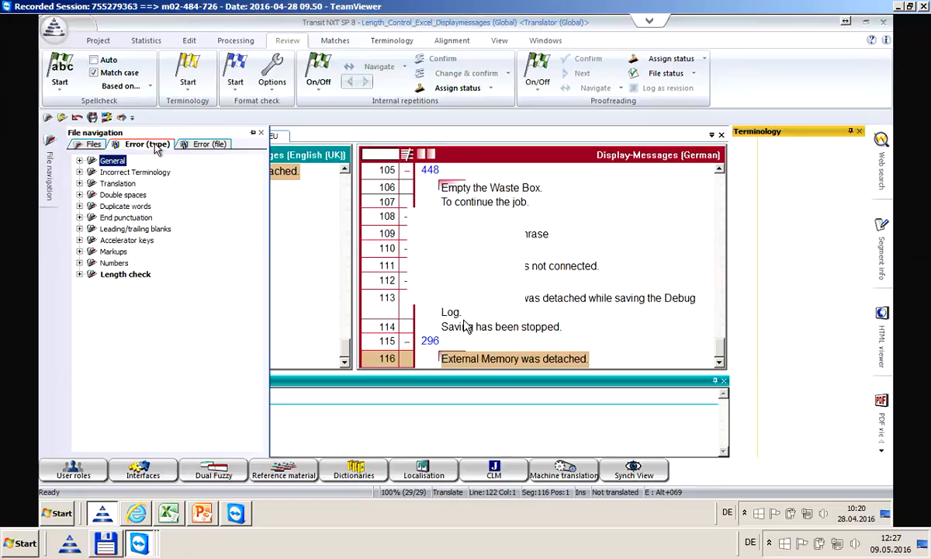
{"action": "left_click", "coordinate": [252, 136]}
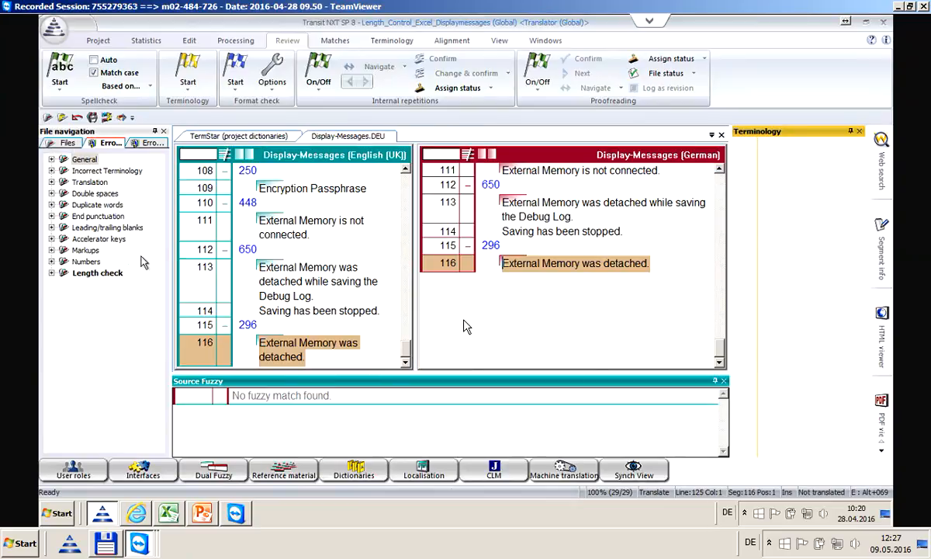
Expand Length check > Text too long and jump to segment 18 'Wasser Marmelade'
{"action": "left_click", "coordinate": [52, 273]}
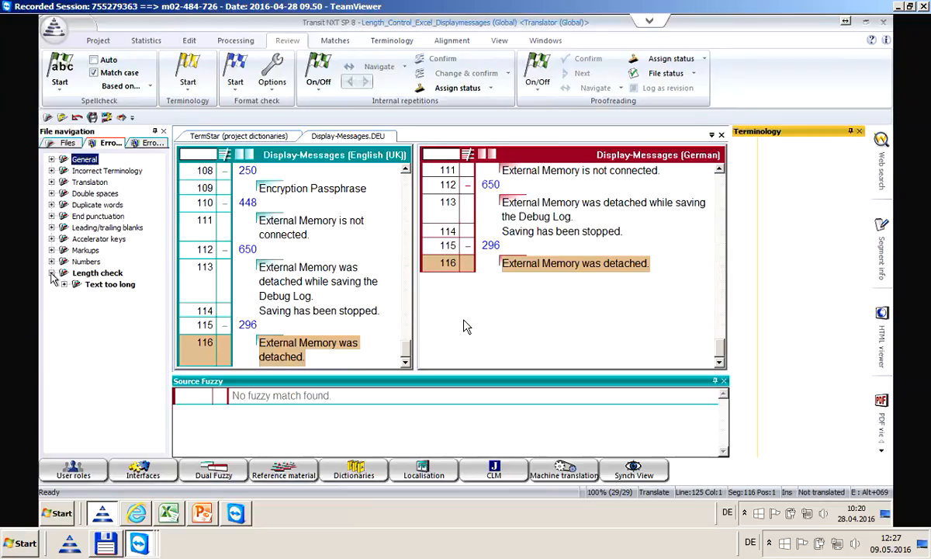
{"action": "left_click", "coordinate": [65, 285]}
{"action": "left_click", "coordinate": [127, 296]}
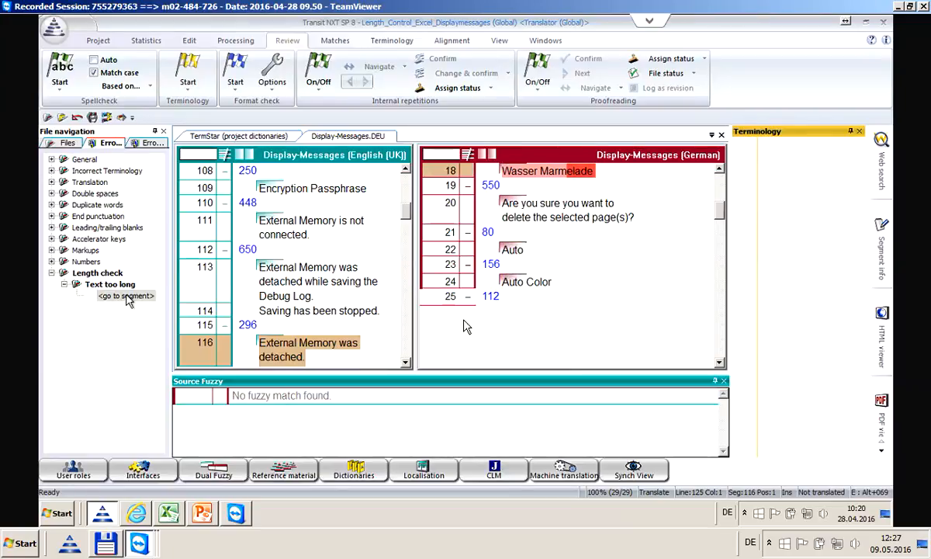
{"action": "left_click", "coordinate": [126, 297]}
{"action": "left_click", "coordinate": [543, 173]}
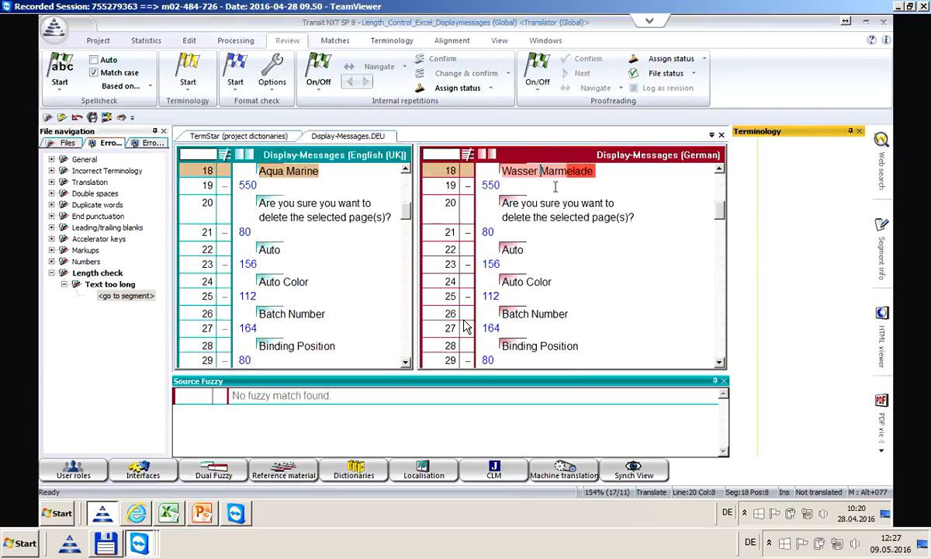
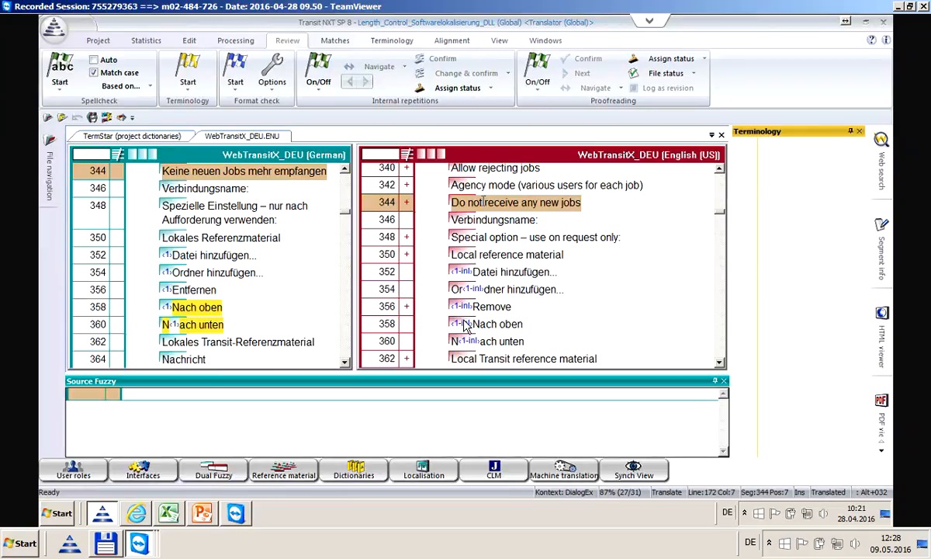
Jump from segment 344 back to the start of the WebTransitX_DEU document with Ctrl+Home
{"action": "key", "text": "ctrl+Home"}
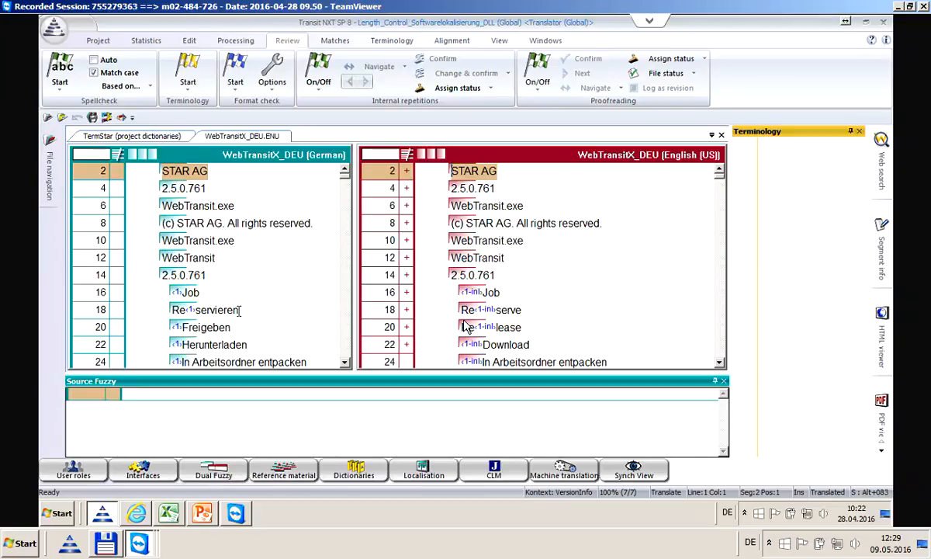
Open segment 20 (Freigeben / Release) and place the caret to examine its accelerator marking
{"action": "double_click", "coordinate": [206, 327]}
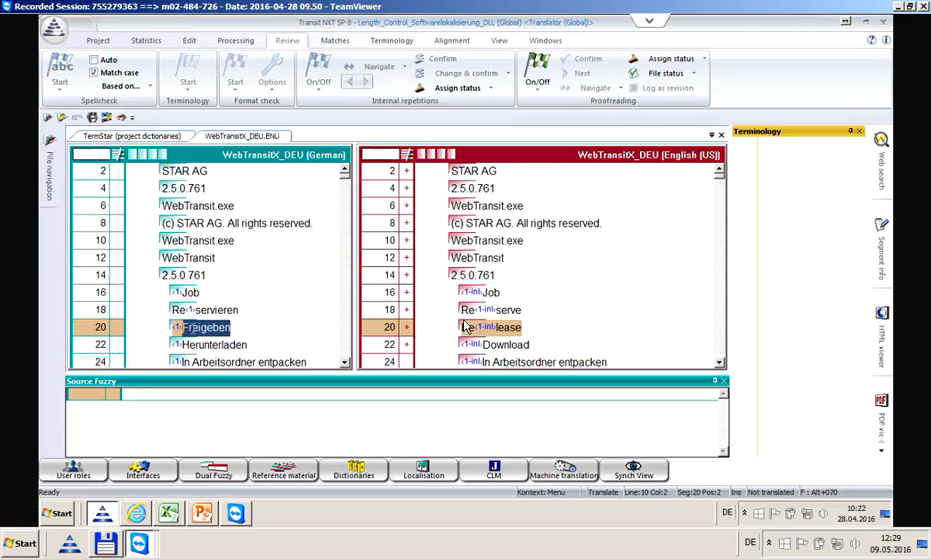
{"action": "left_click", "coordinate": [544, 326]}
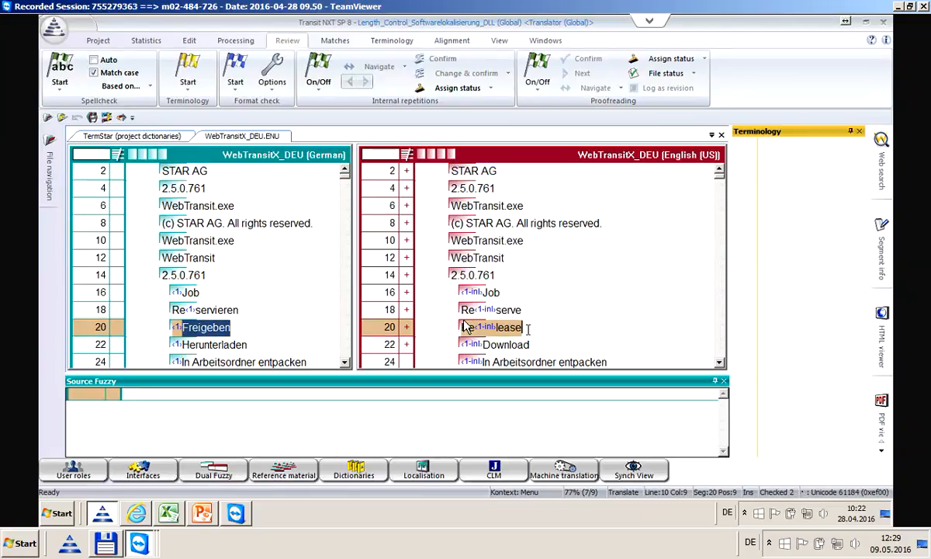
{"action": "left_click", "coordinate": [288, 324]}
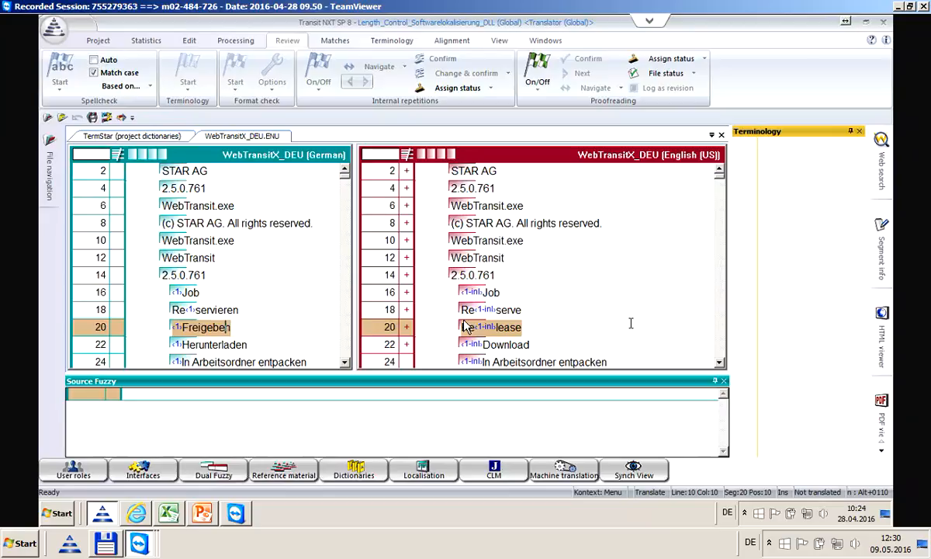
Pin File navigation, show the Files tree, and collapse ##128, ##195 and the WebTransitX_DEU node
{"action": "mouse_move", "coordinate": [47, 184]}
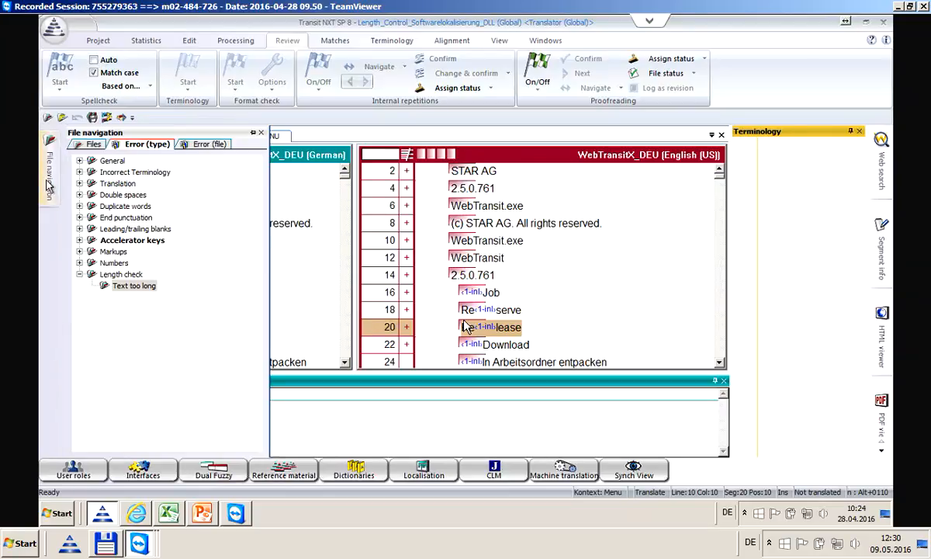
{"action": "left_click", "coordinate": [253, 133]}
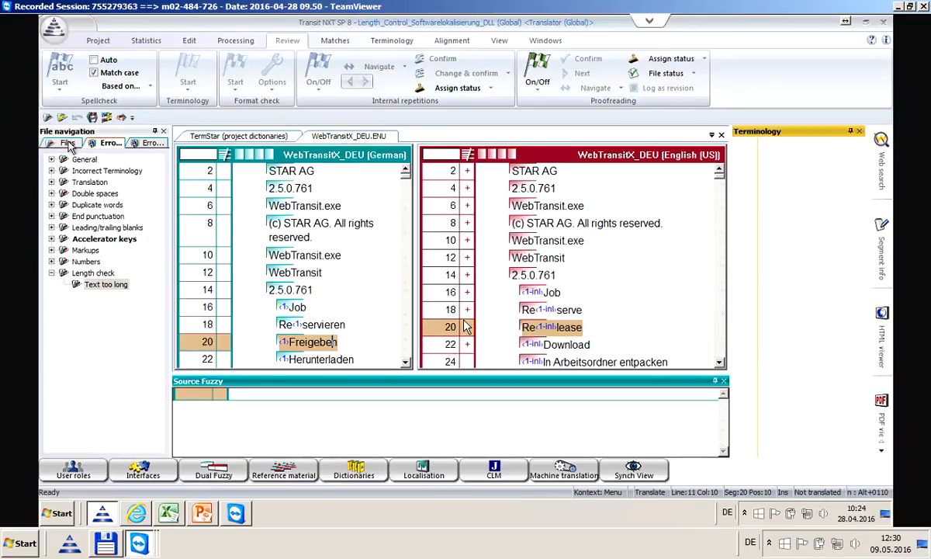
{"action": "left_click", "coordinate": [67, 144]}
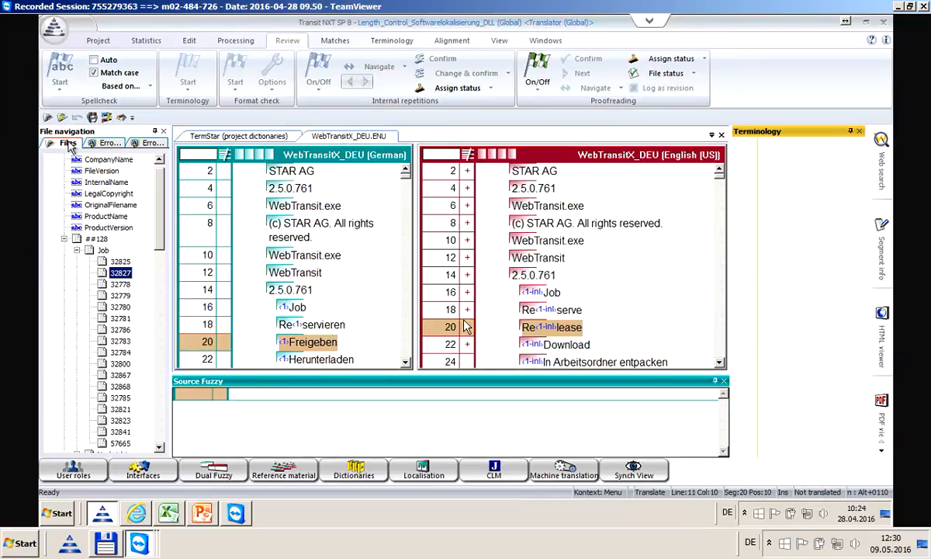
{"action": "left_click", "coordinate": [65, 239]}
{"action": "scroll", "coordinate": [156, 208], "scroll_direction": "up", "scroll_amount": 1}
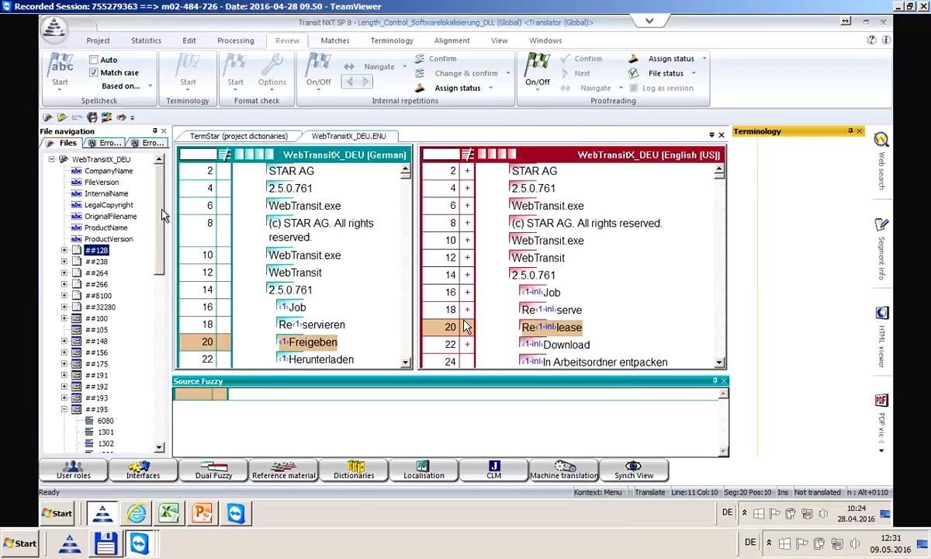
{"action": "left_click", "coordinate": [64, 409]}
{"action": "left_click", "coordinate": [52, 159]}
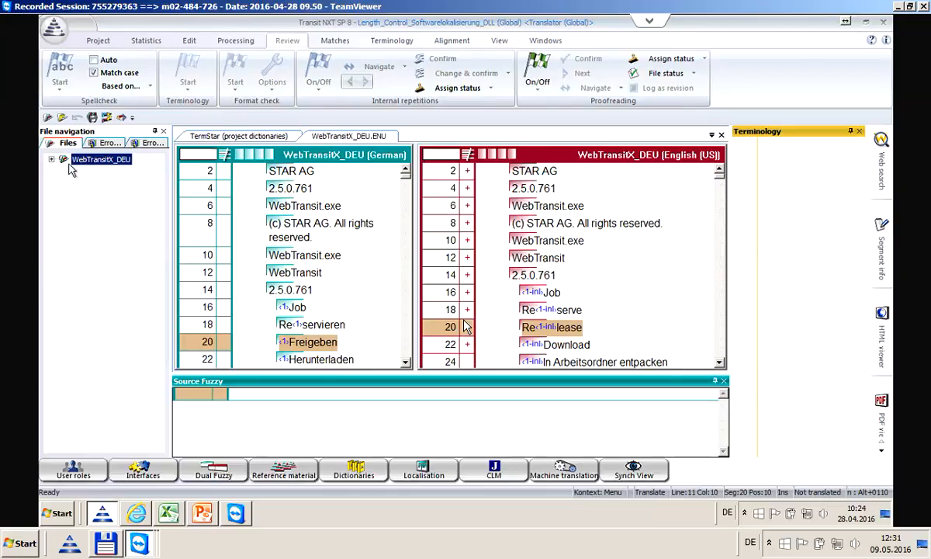
Expand the WebTransitX_DEU tree and step through version-info segments 2, 4, 6, 8, 10 and 12
{"action": "left_click", "coordinate": [51, 160]}
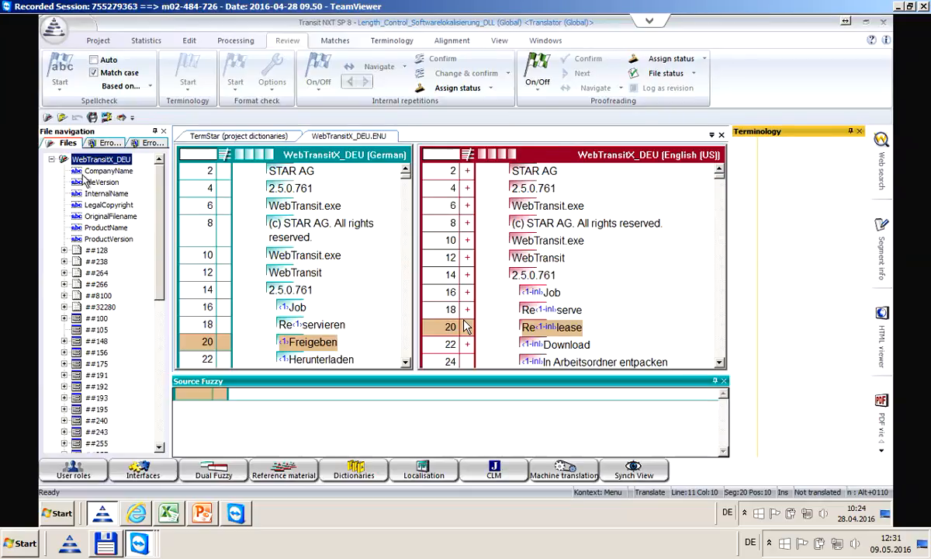
{"action": "left_click", "coordinate": [297, 170]}
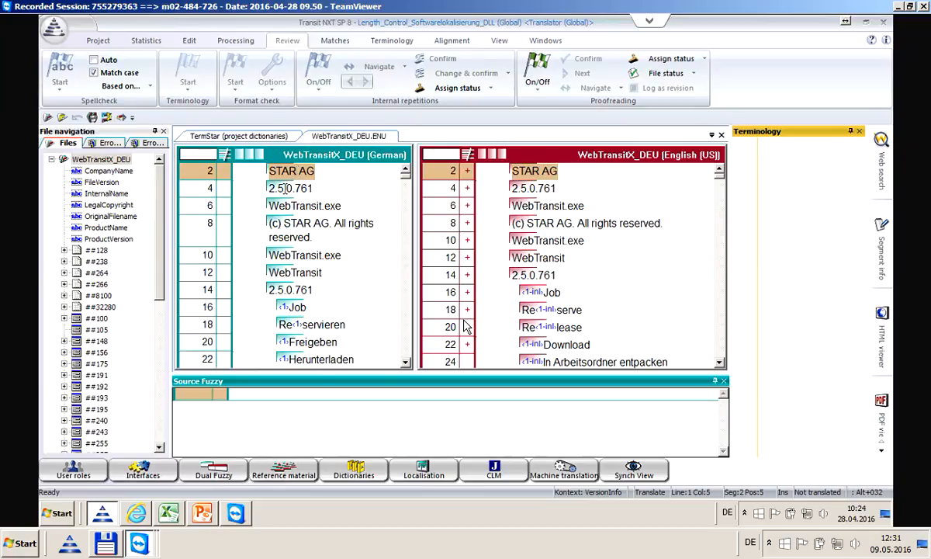
{"action": "left_click", "coordinate": [285, 188]}
{"action": "left_click", "coordinate": [293, 205]}
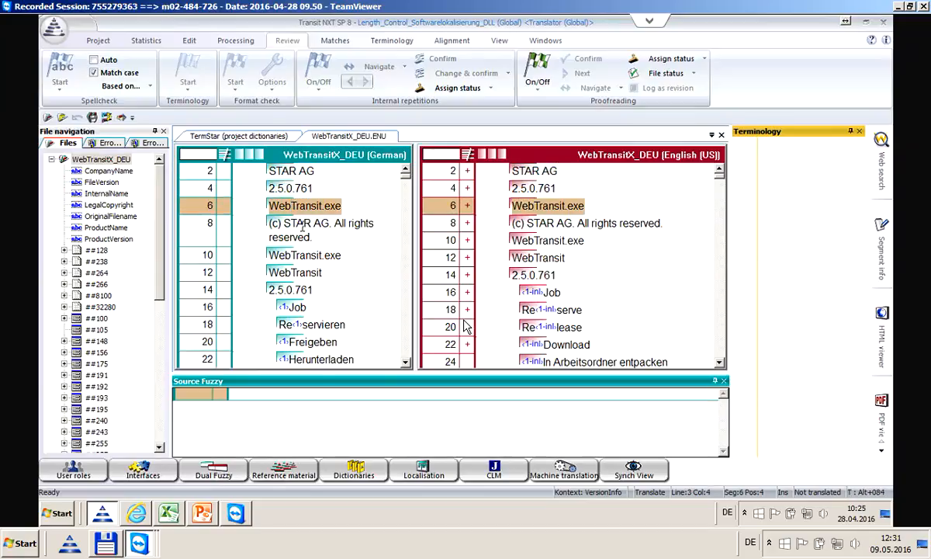
{"action": "left_click", "coordinate": [305, 225]}
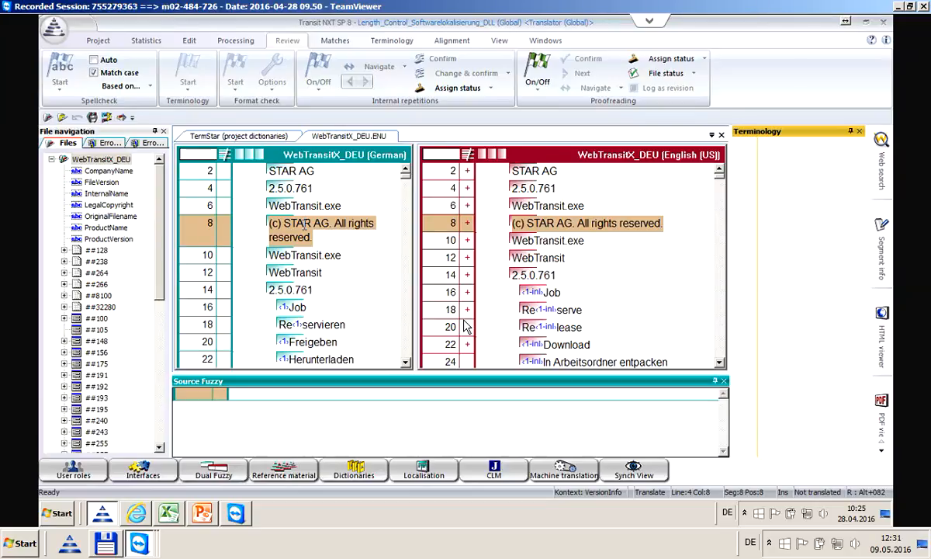
{"action": "left_click", "coordinate": [297, 255]}
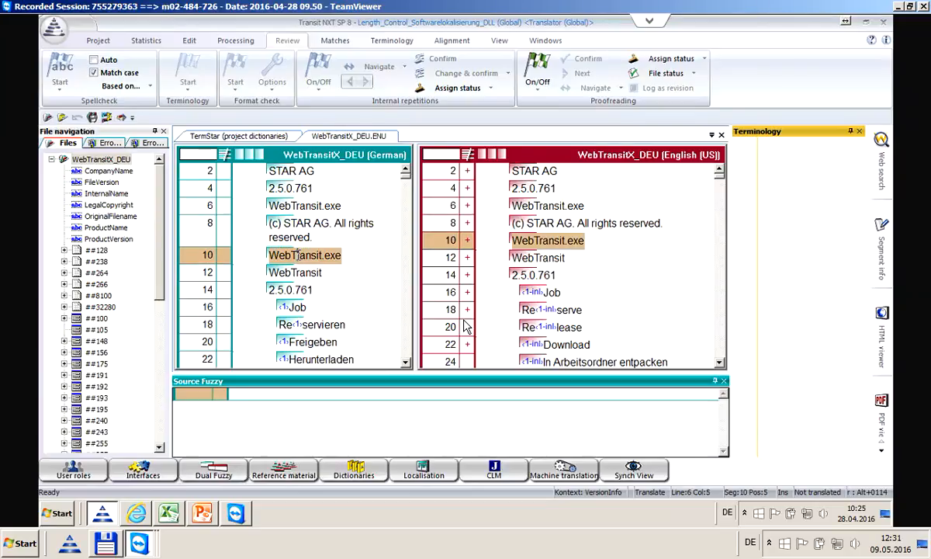
{"action": "left_click", "coordinate": [295, 273]}
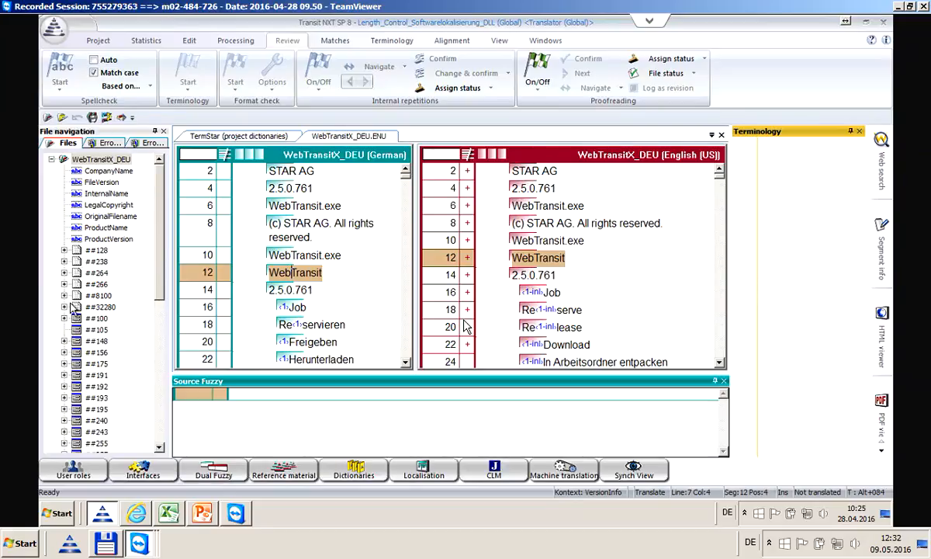
Expand ##128, select entry 32825, confirm segment 12 with Ctrl+Enter, then expand ##100
{"action": "left_click", "coordinate": [65, 250]}
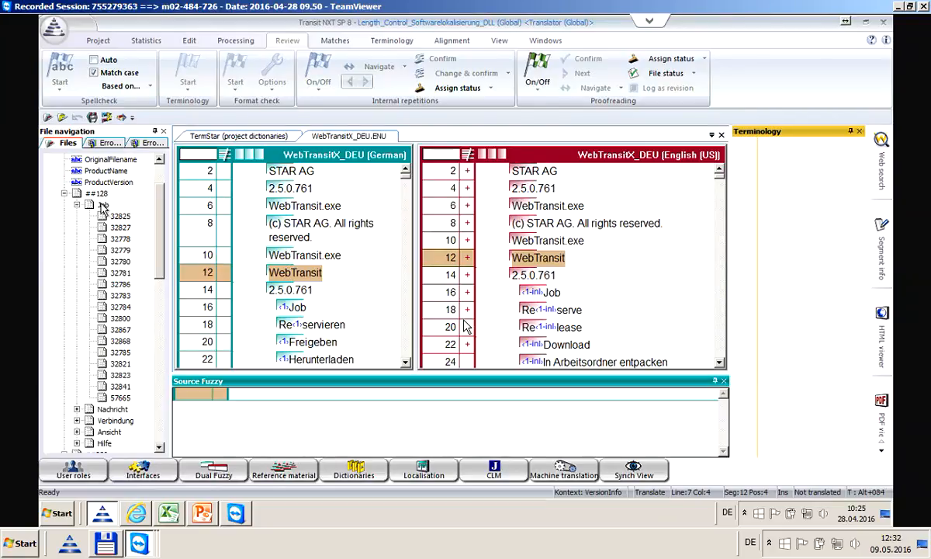
{"action": "left_click", "coordinate": [120, 217]}
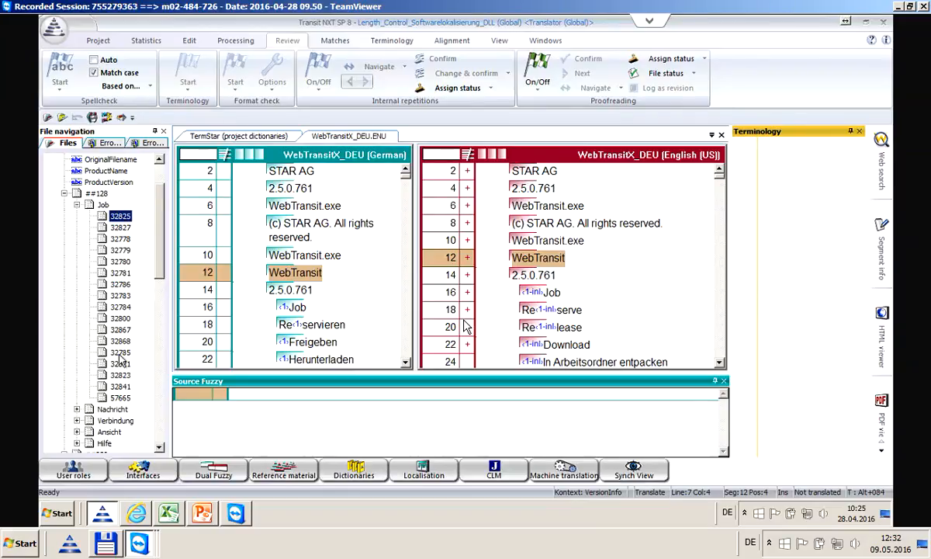
{"action": "key", "text": "ctrl+Return"}
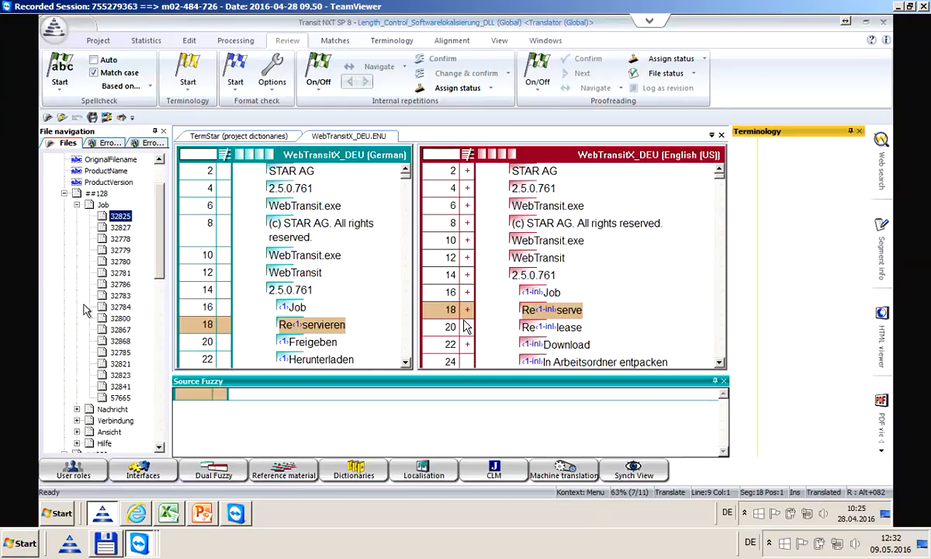
{"action": "scroll", "coordinate": [85, 309], "scroll_direction": "down", "scroll_amount": 1}
{"action": "scroll", "coordinate": [86, 309], "scroll_direction": "down", "scroll_amount": 5}
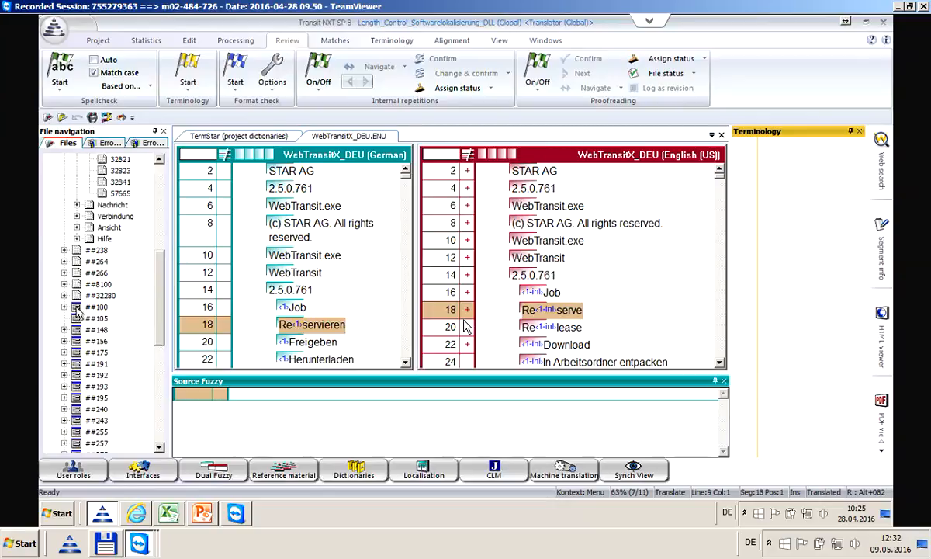
{"action": "left_click", "coordinate": [65, 307]}
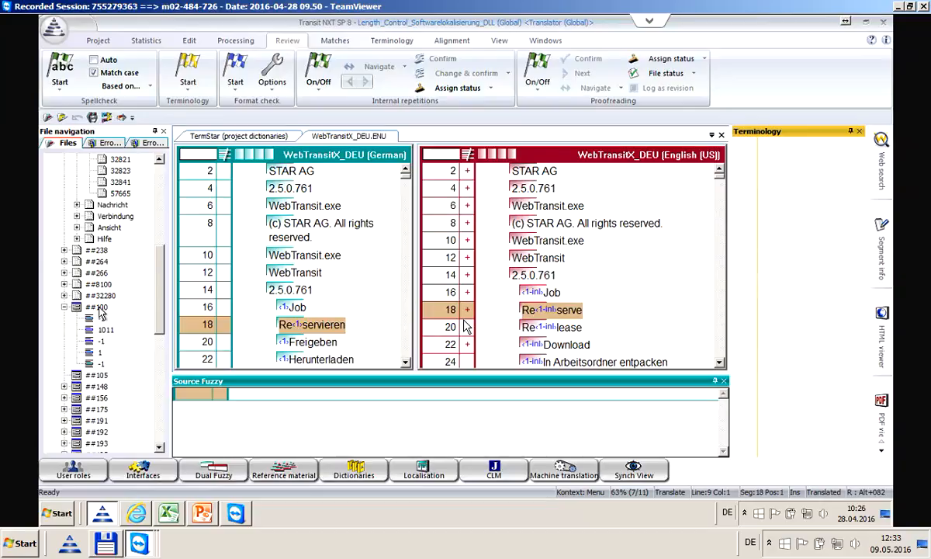
Step from the first ##100 entry down through 1011 to the next entry, segments 178–180
{"action": "left_click", "coordinate": [91, 320]}
{"action": "key", "text": "Down"}
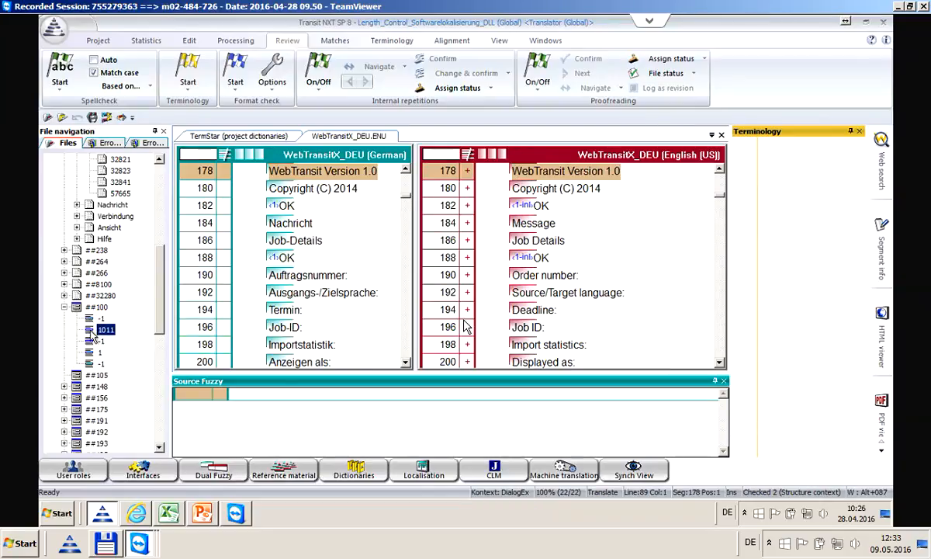
{"action": "key", "text": "Down"}
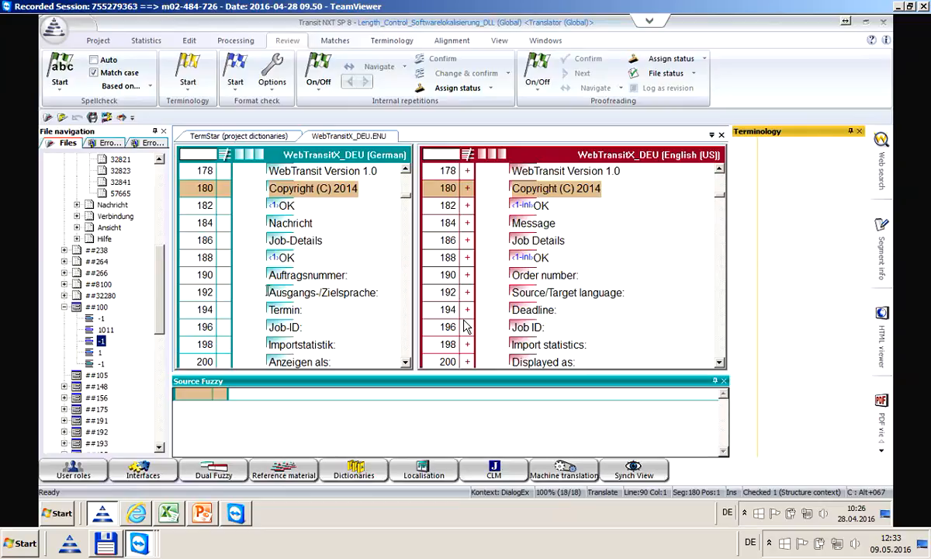
Switch to the Localisation Specialist user role and widen the RC editor dialog preview
{"action": "left_click", "coordinate": [66, 475]}
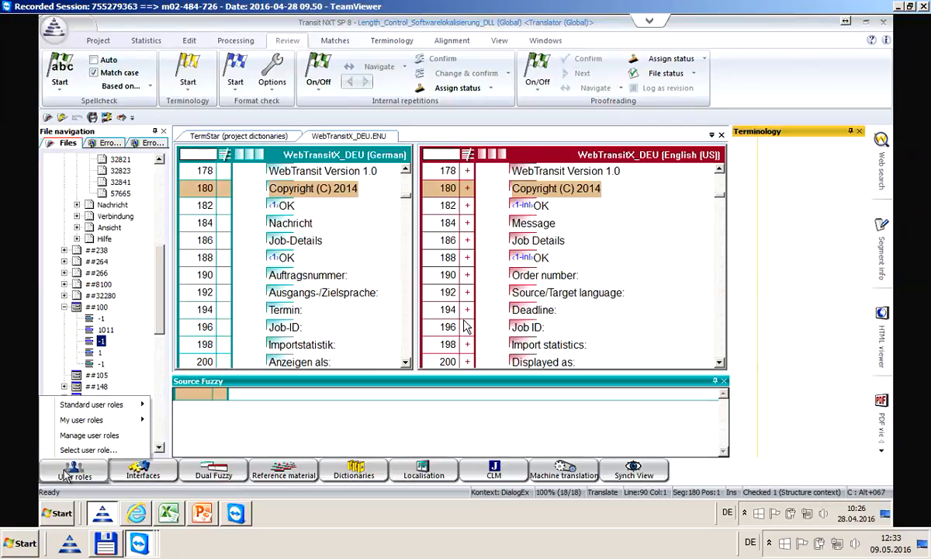
{"action": "mouse_move", "coordinate": [97, 404]}
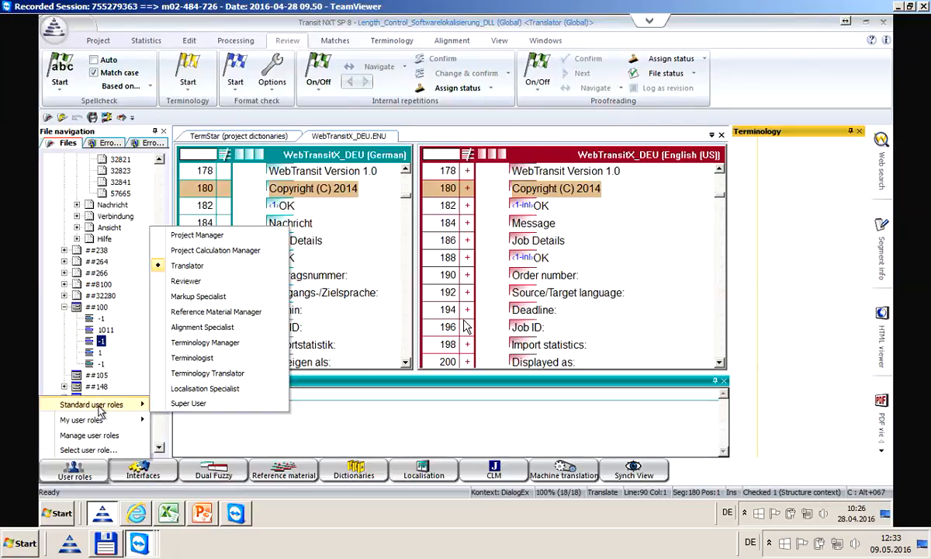
{"action": "left_click", "coordinate": [206, 388]}
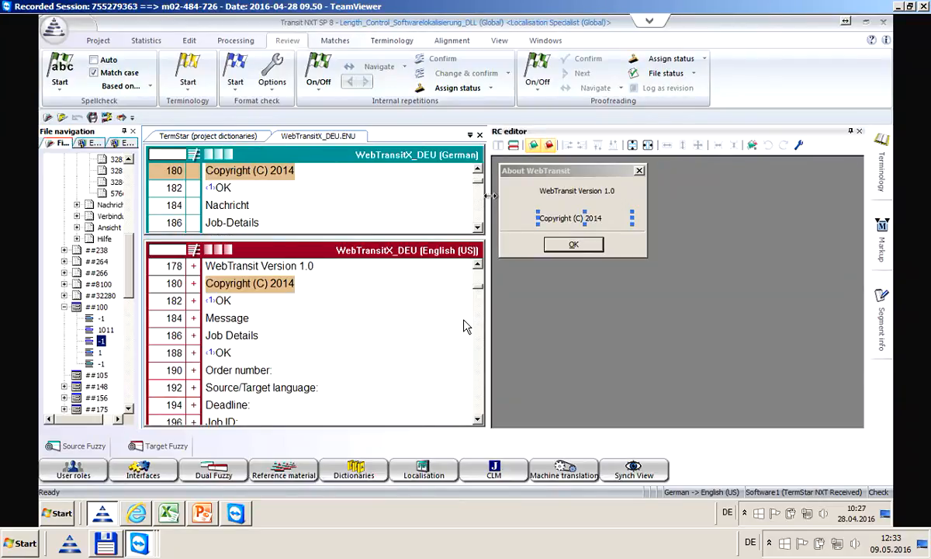
{"action": "left_click_drag", "start_coordinate": [487, 200], "coordinate": [537, 196]}
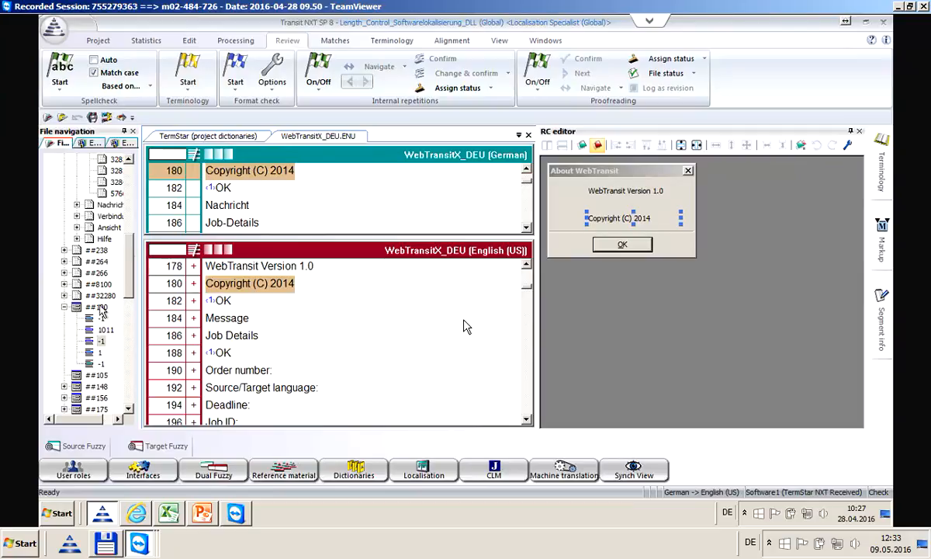
Select entry 1011 under ##100 to preview the About WebTransit dialog at segment 178
{"action": "double_click", "coordinate": [97, 307]}
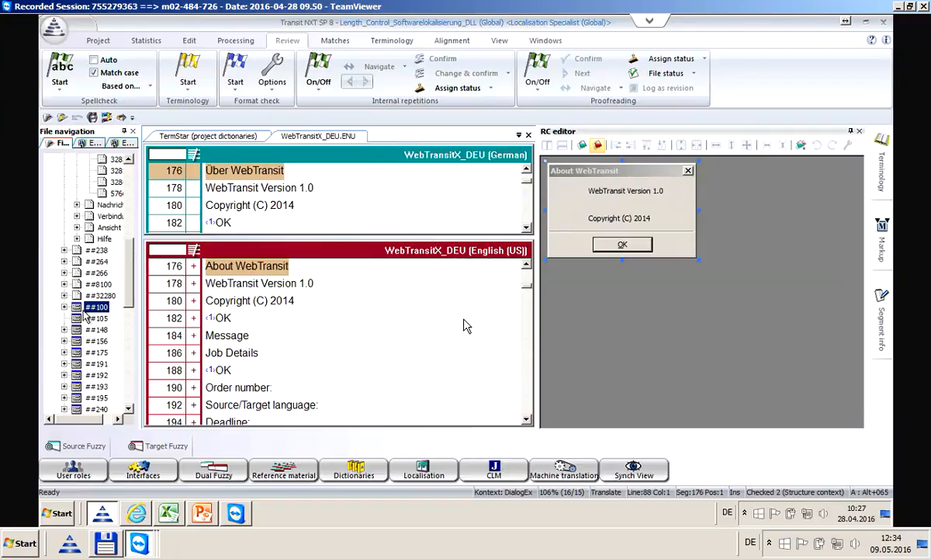
{"action": "left_click", "coordinate": [64, 307]}
{"action": "left_click", "coordinate": [106, 330]}
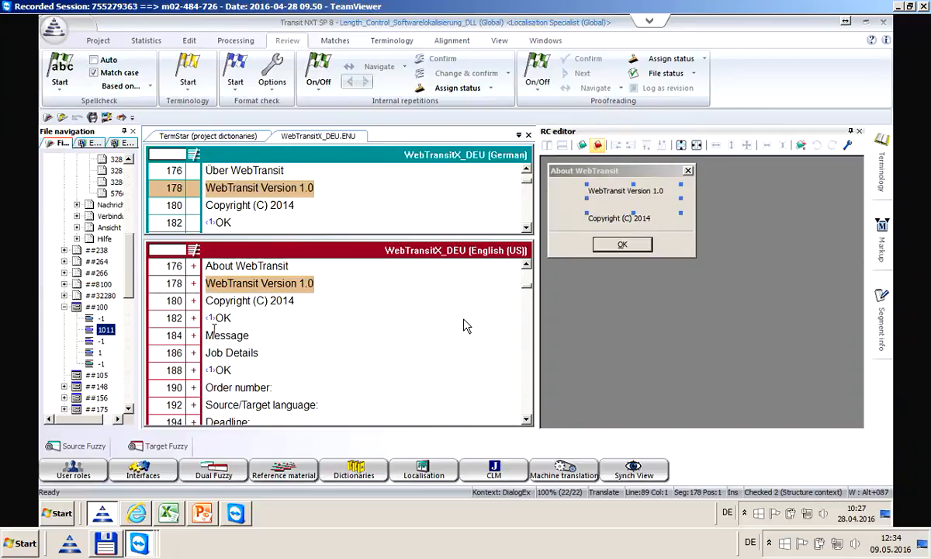
Collapse ##100, open and expand the ##195 Connection mode strings, and enlarge the preview
{"action": "left_click", "coordinate": [64, 307]}
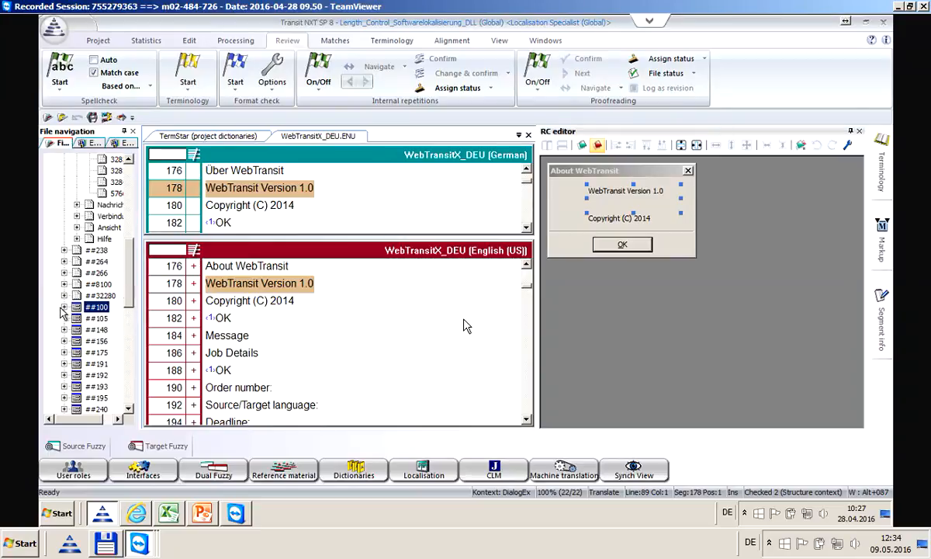
{"action": "left_click", "coordinate": [78, 398]}
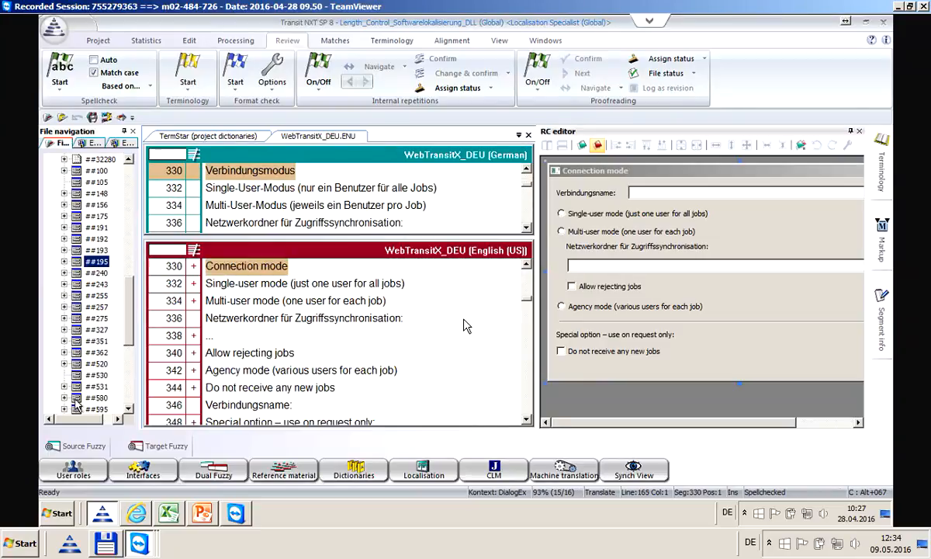
{"action": "left_click", "coordinate": [64, 262]}
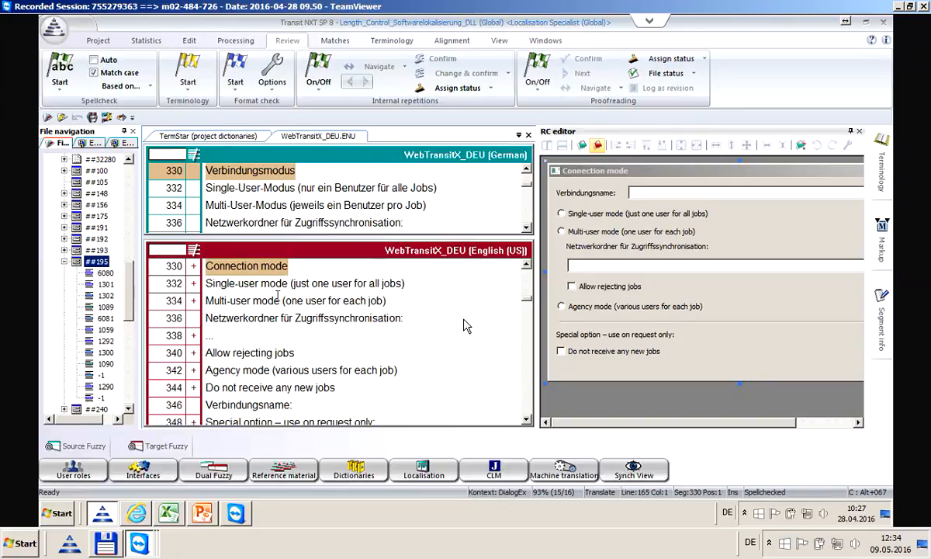
{"action": "left_click_drag", "start_coordinate": [536, 286], "coordinate": [470, 303]}
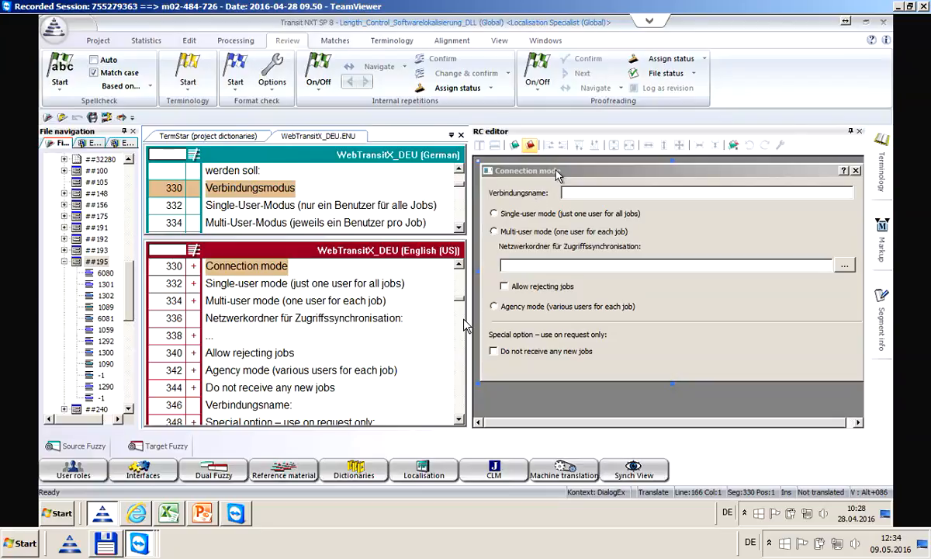
Toggle the German source dialog view on and off, then open segment 340, Allow rejecting jobs
{"action": "left_click", "coordinate": [514, 145]}
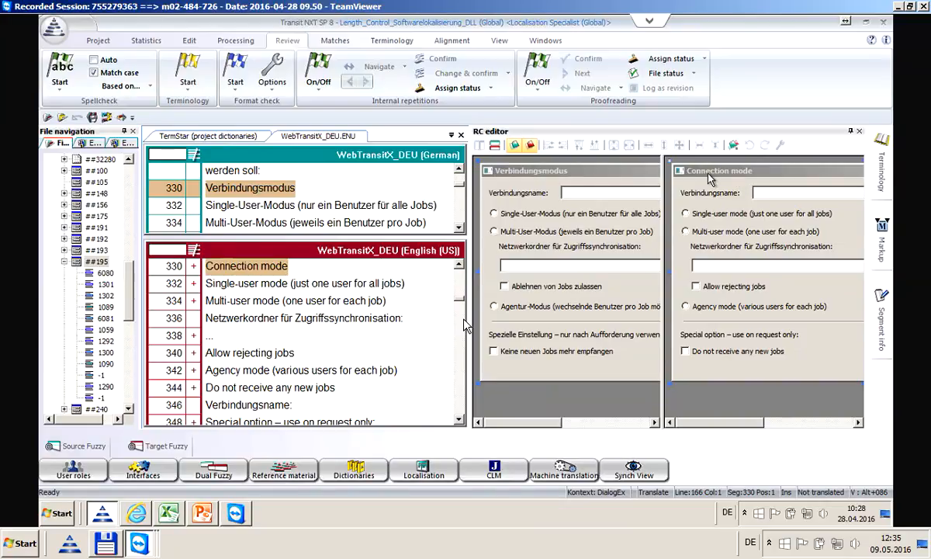
{"action": "left_click", "coordinate": [515, 146]}
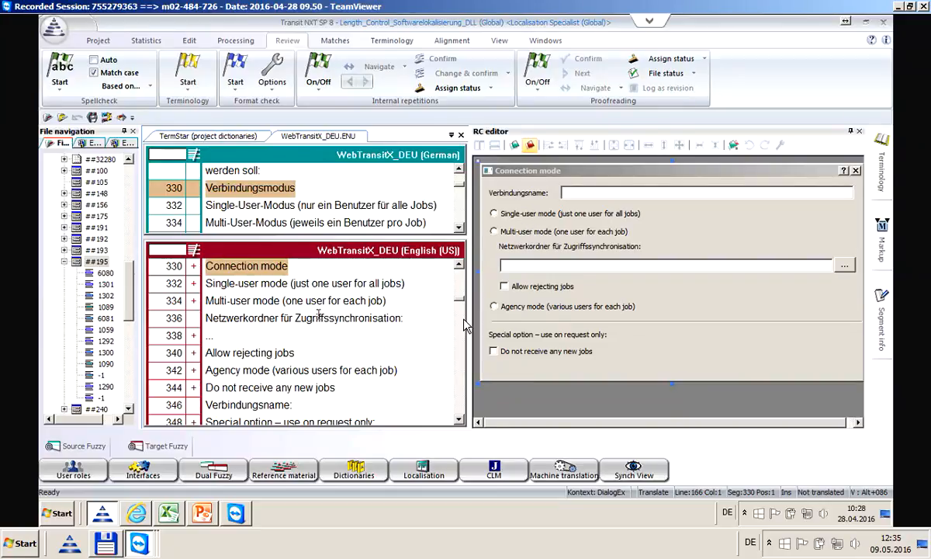
{"action": "left_click", "coordinate": [262, 353]}
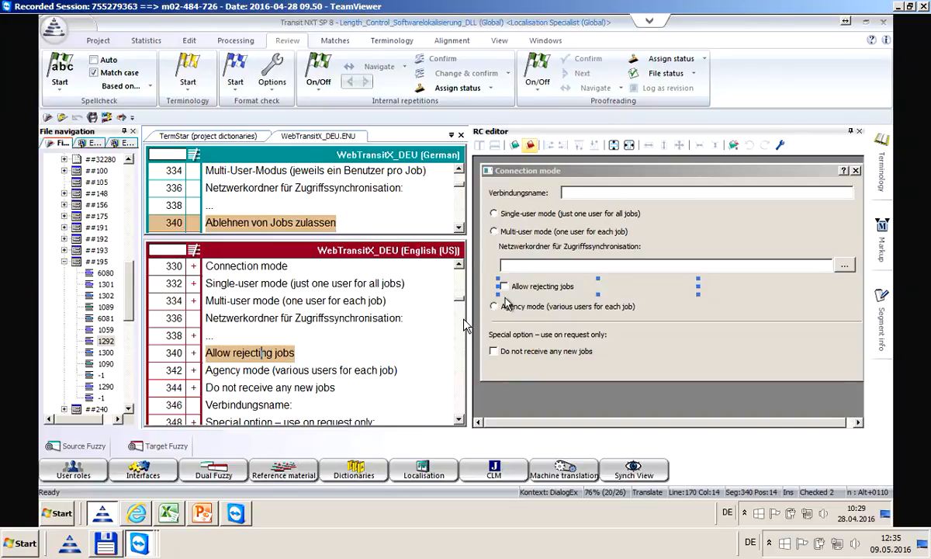
Advance two segments and inspect Single-user mode's position and size, leaving them unchanged
{"action": "key", "text": "ctrl+Down"}
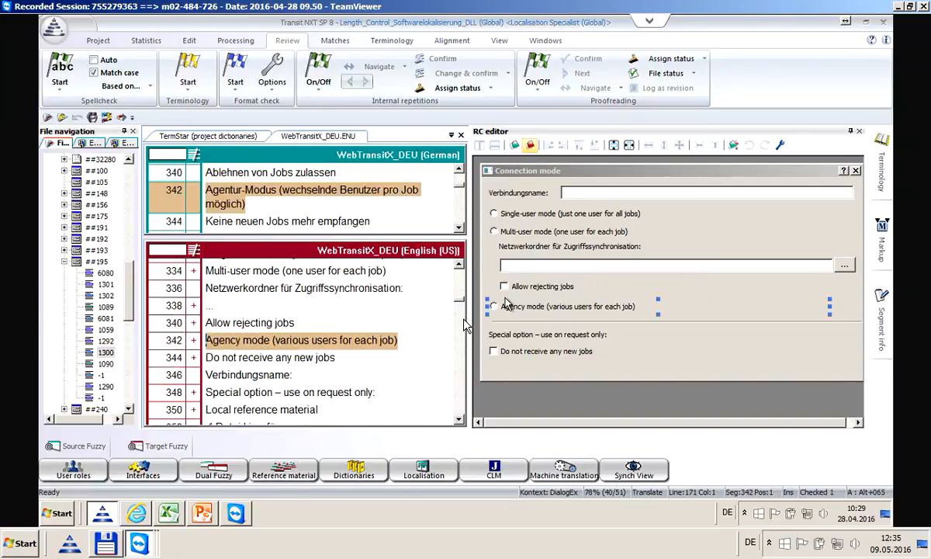
{"action": "key", "text": "ctrl+Down"}
{"action": "key", "text": "ctrl+Down"}
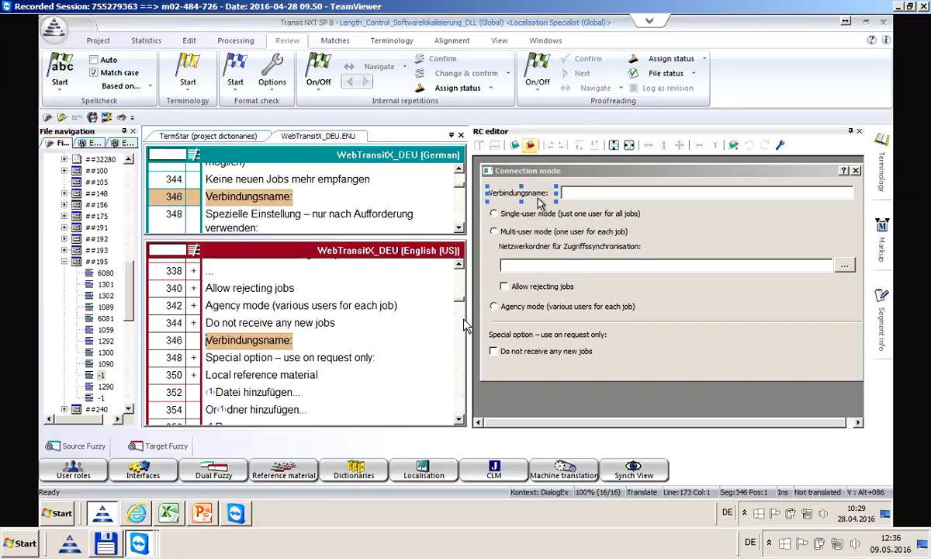
{"action": "double_click", "coordinate": [511, 209]}
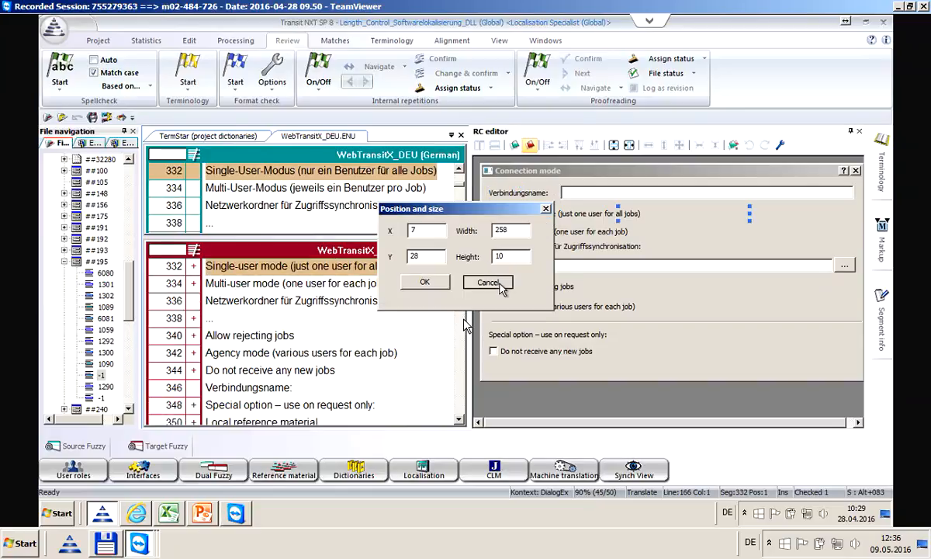
{"action": "left_click", "coordinate": [487, 283]}
Select Multi-user mode and the Netzwerkordner label, then open untranslated segment 346, Verbindungsname:
{"action": "left_click", "coordinate": [508, 231]}
{"action": "left_click", "coordinate": [536, 246]}
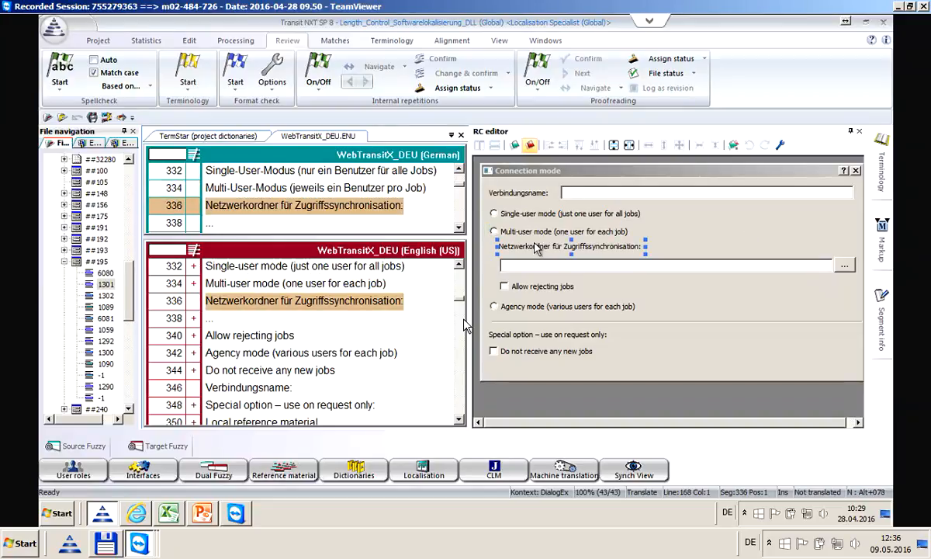
{"action": "left_click", "coordinate": [270, 301]}
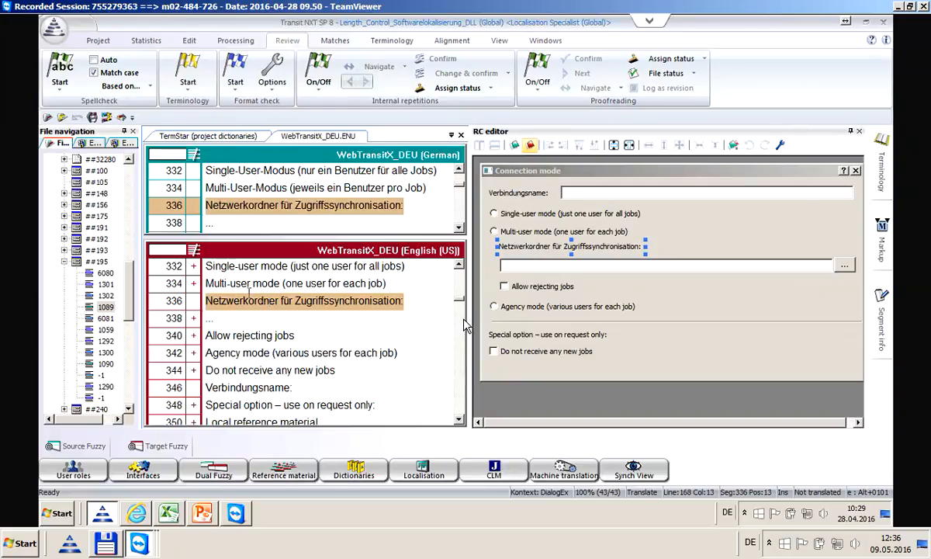
{"action": "left_click", "coordinate": [215, 385]}
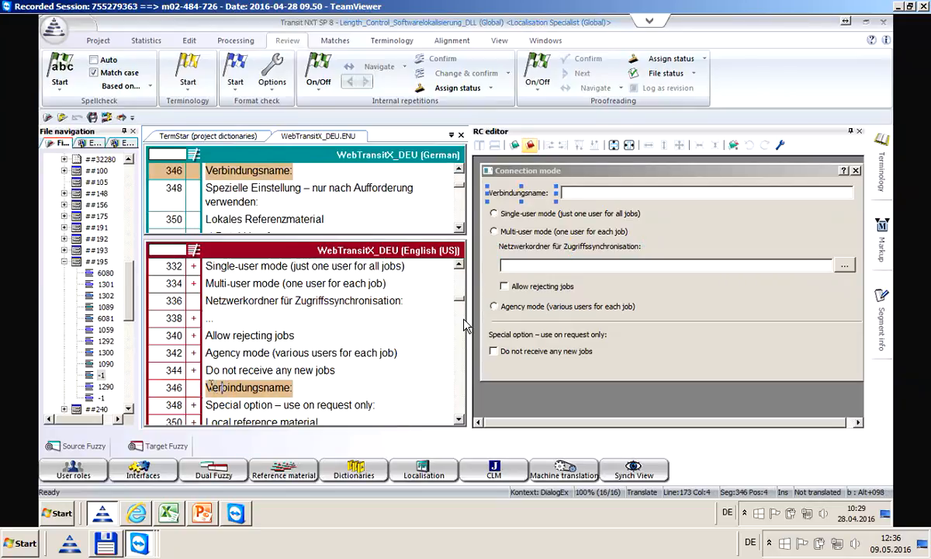
Replace segment 346's German 'Verbindungsname:' with English, editing it down to 'Connection Name'
{"action": "left_click_drag", "start_coordinate": [205, 385], "coordinate": [295, 387]}
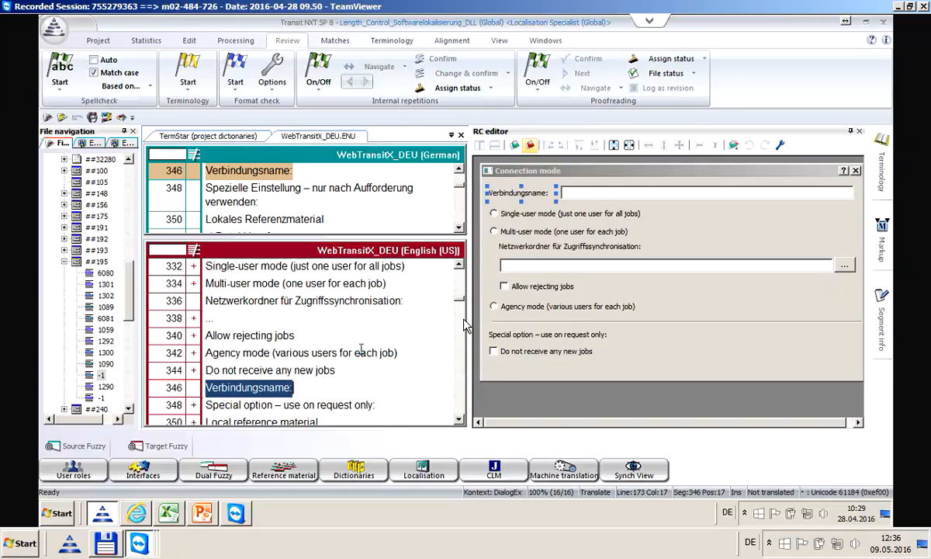
{"action": "type", "text": "Nam"}
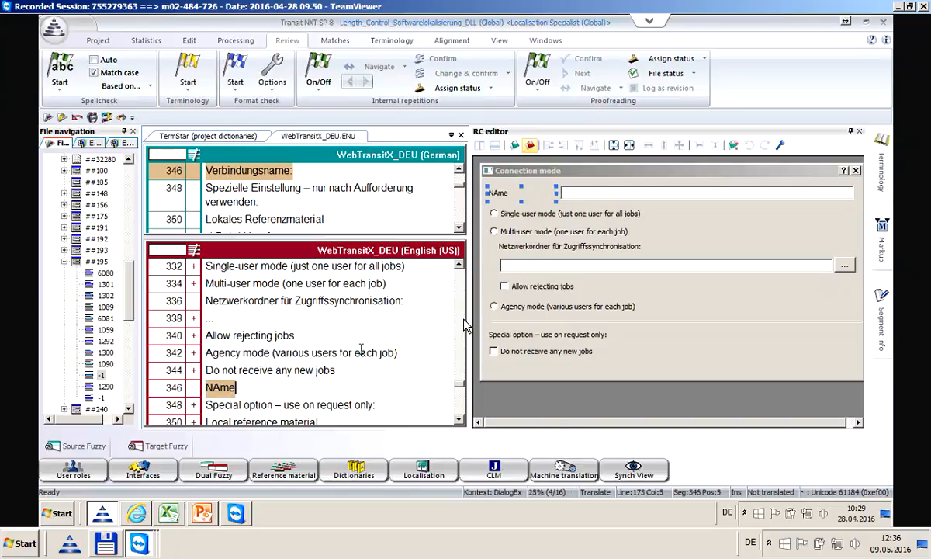
{"action": "type", "text": "e of "}
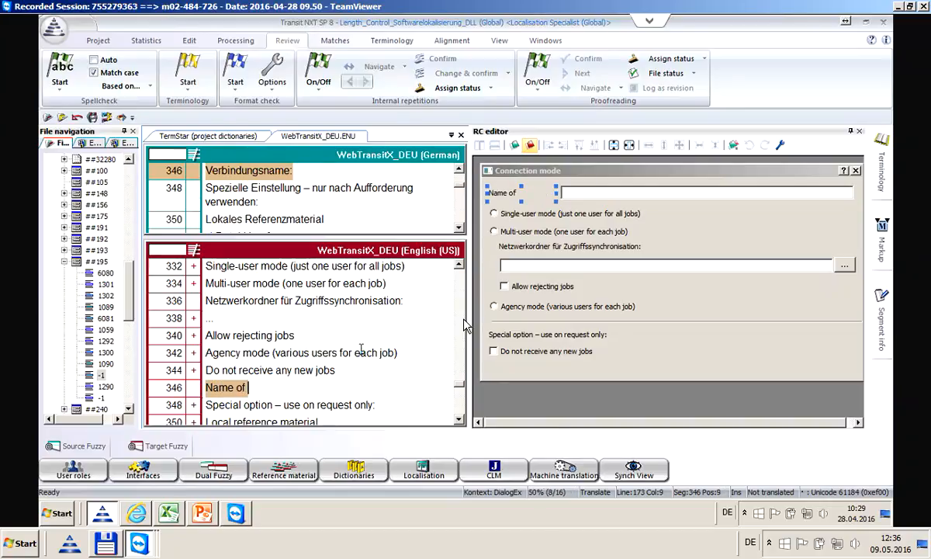
{"action": "type", "text": "the connections"}
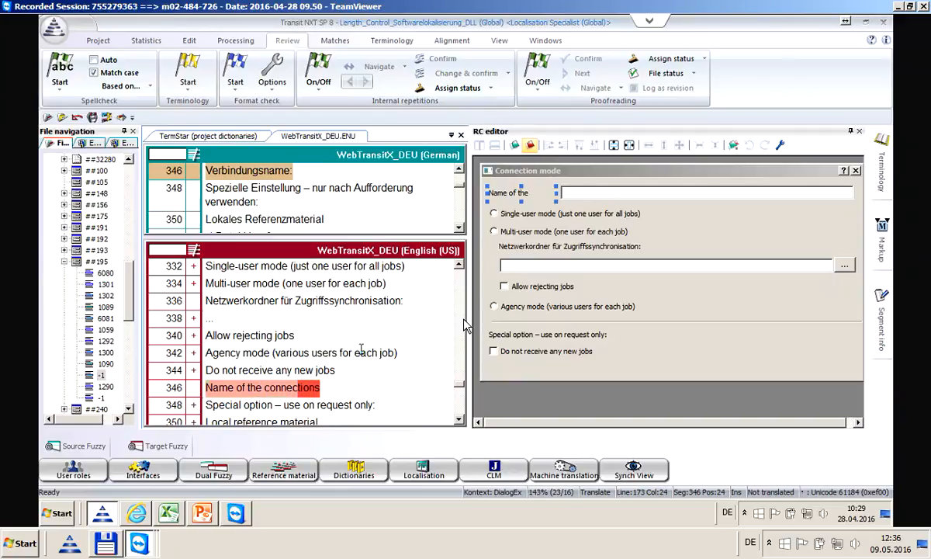
{"action": "key", "text": "BackSpace"}
{"action": "left_click_drag", "start_coordinate": [262, 388], "coordinate": [225, 387]}
{"action": "key", "text": "Delete"}
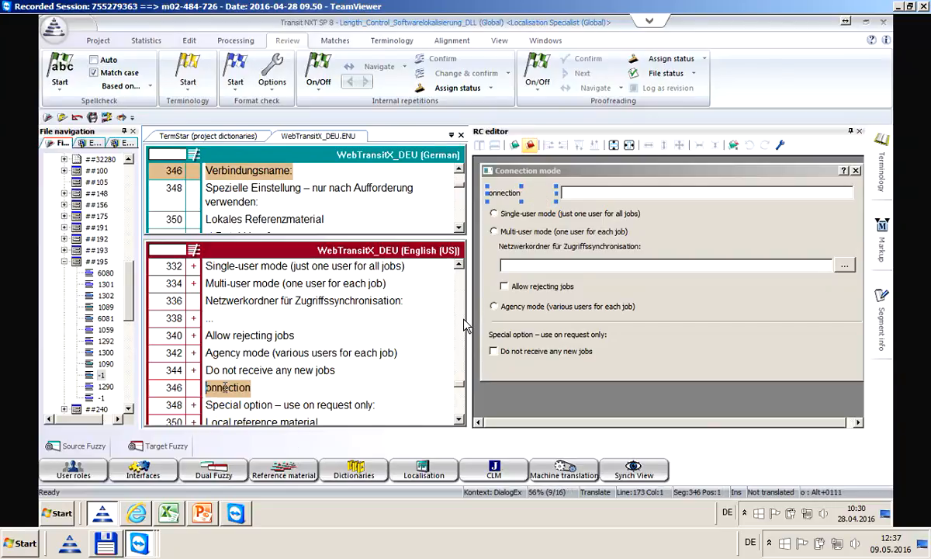
{"action": "key", "text": "Delete"}
{"action": "type", "text": "C"}
{"action": "left_click", "coordinate": [273, 387]}
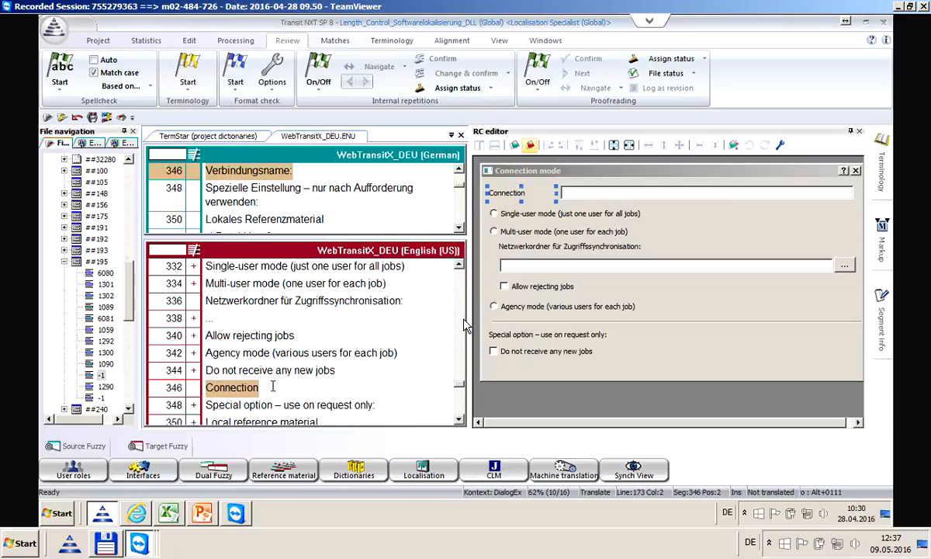
{"action": "type", "text": "Name"}
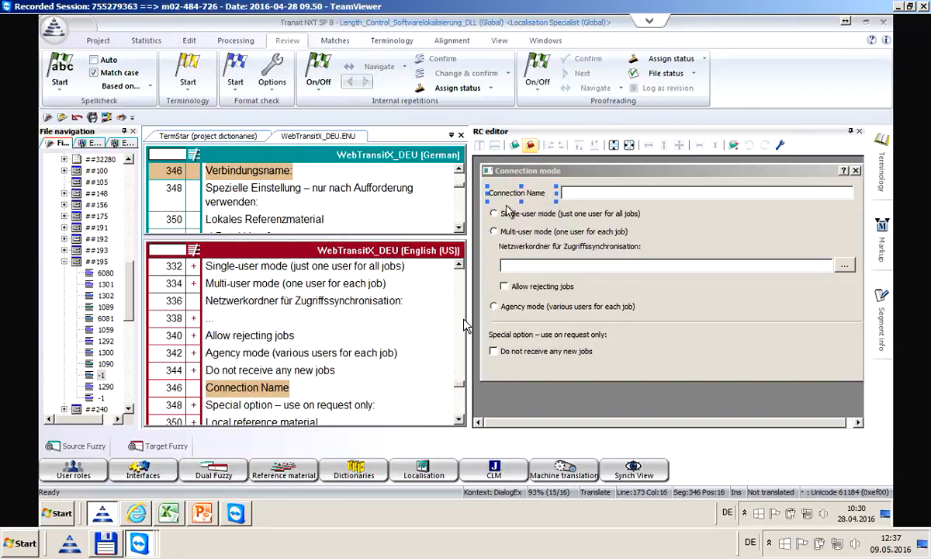
{"action": "left_click", "coordinate": [241, 301]}
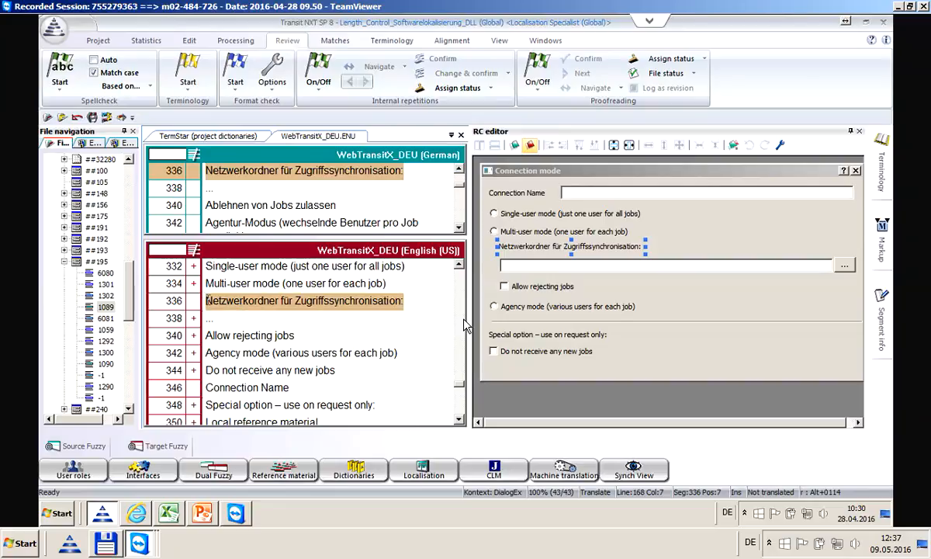
Translate segment 336 as 'Folder for synchronizing the access to the net' and widen its dialog label
{"action": "left_click_drag", "start_coordinate": [206, 301], "coordinate": [377, 302]}
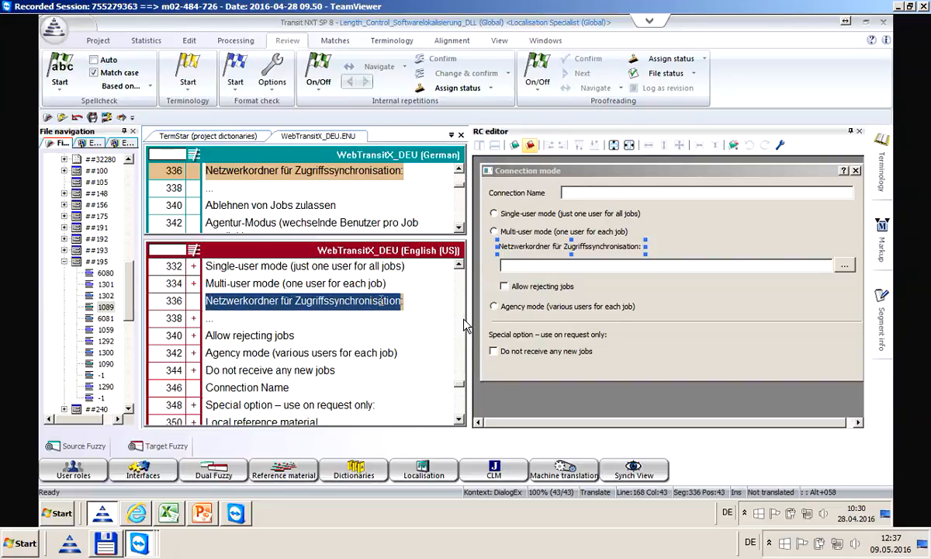
{"action": "type", "text": "F"}
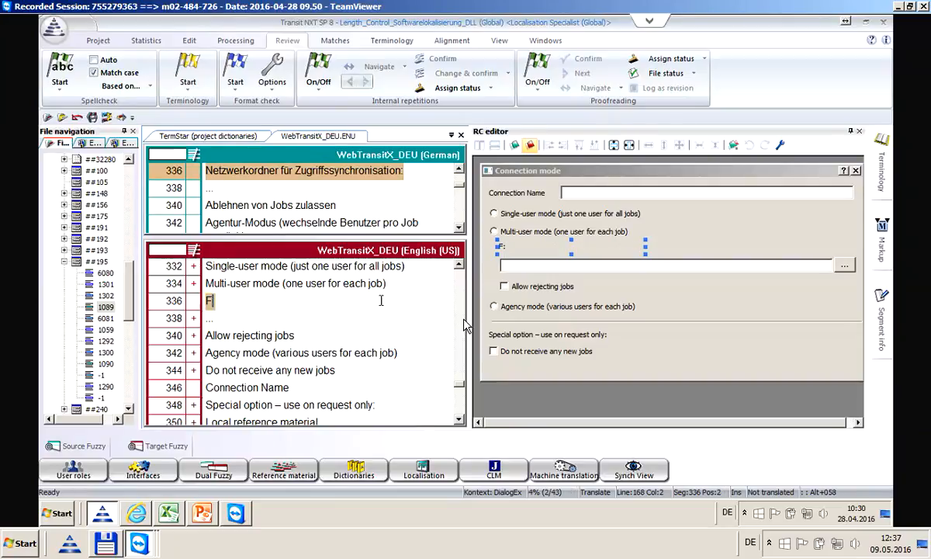
{"action": "type", "text": "older for sync"}
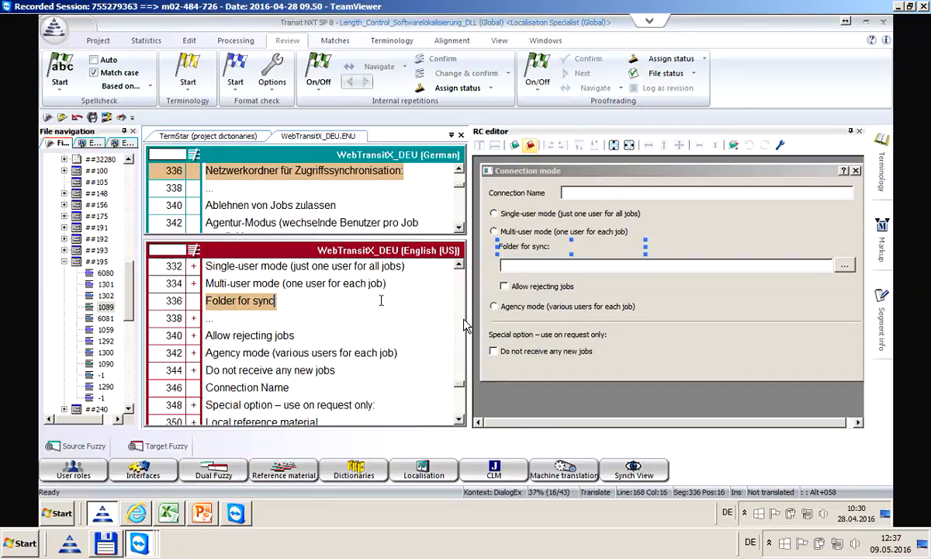
{"action": "type", "text": "hroni"}
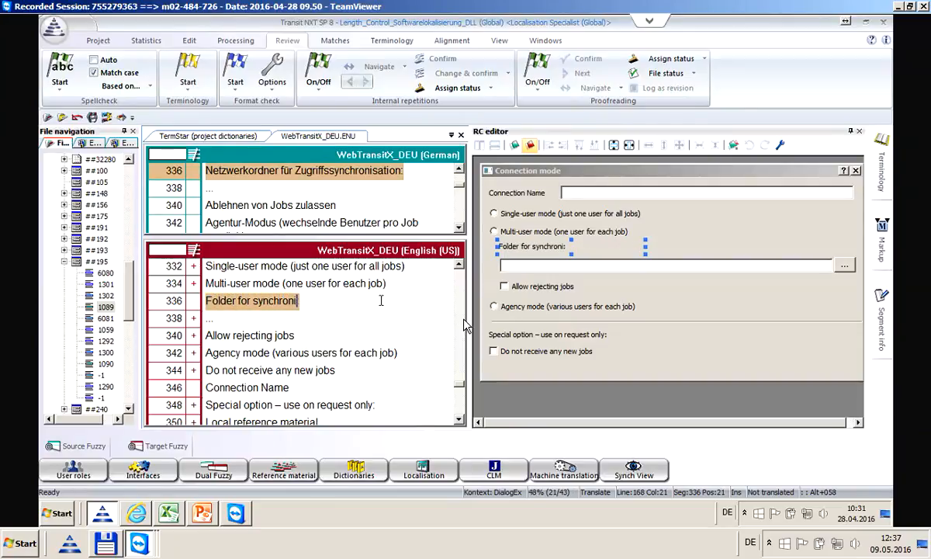
{"action": "type", "text": "zing the acc"}
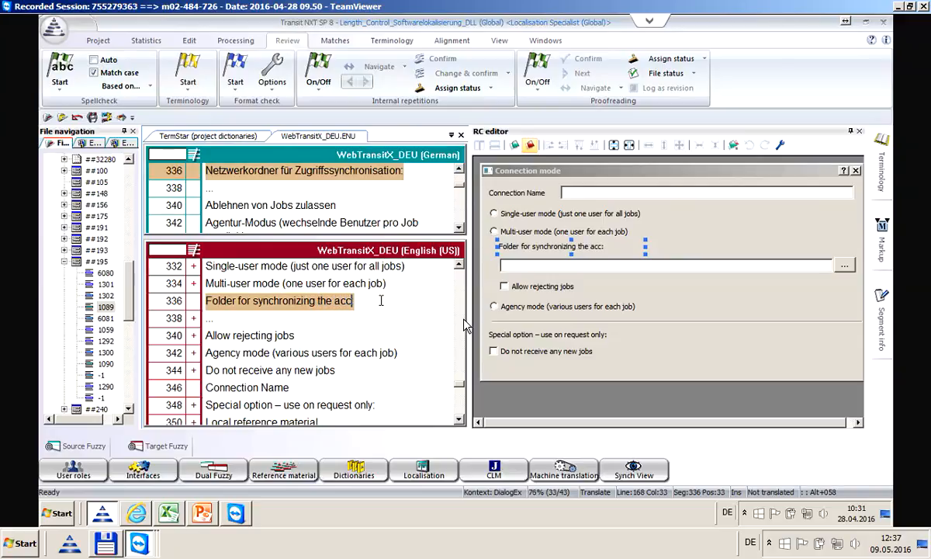
{"action": "type", "text": "ess to the net"}
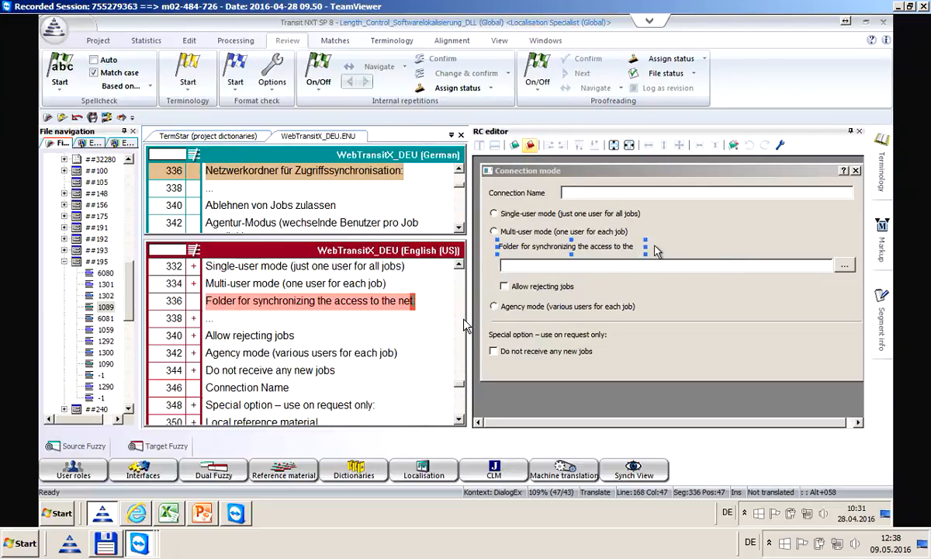
{"action": "left_click_drag", "start_coordinate": [645, 246], "coordinate": [666, 246]}
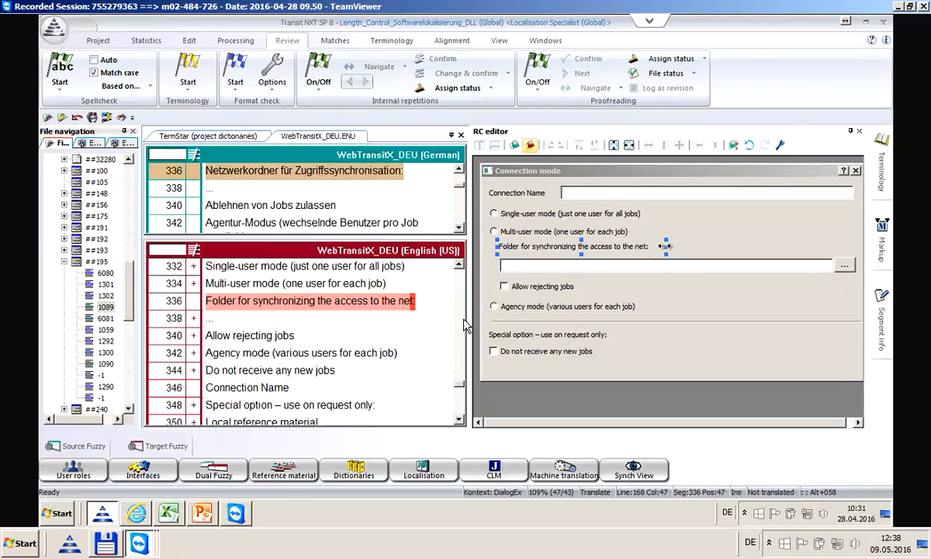
{"action": "mouse_move", "coordinate": [665, 246]}
{"action": "left_mouse_down"}
{"action": "mouse_move", "coordinate": [682, 245]}
{"action": "mouse_move", "coordinate": [649, 247]}
{"action": "mouse_move", "coordinate": [668, 247]}
{"action": "left_mouse_up"}
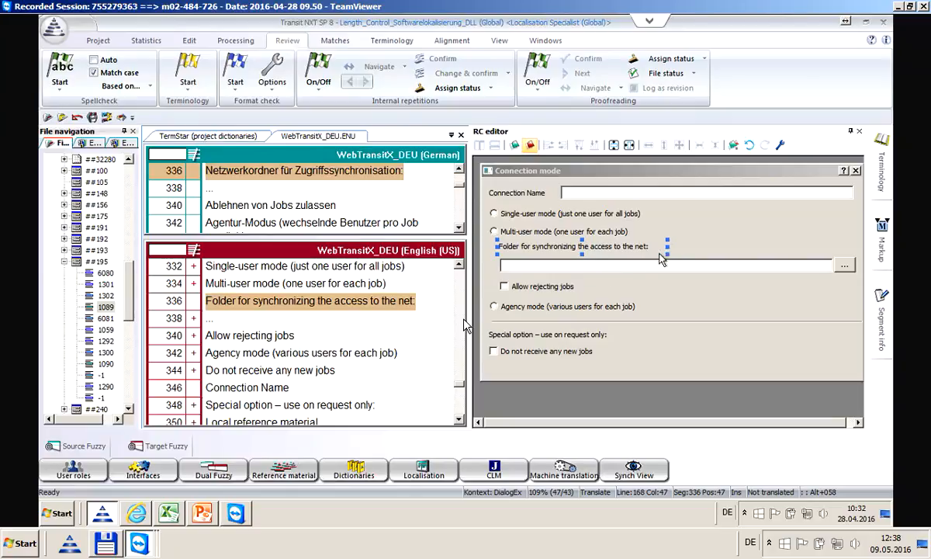
{"action": "left_click", "coordinate": [389, 301]}
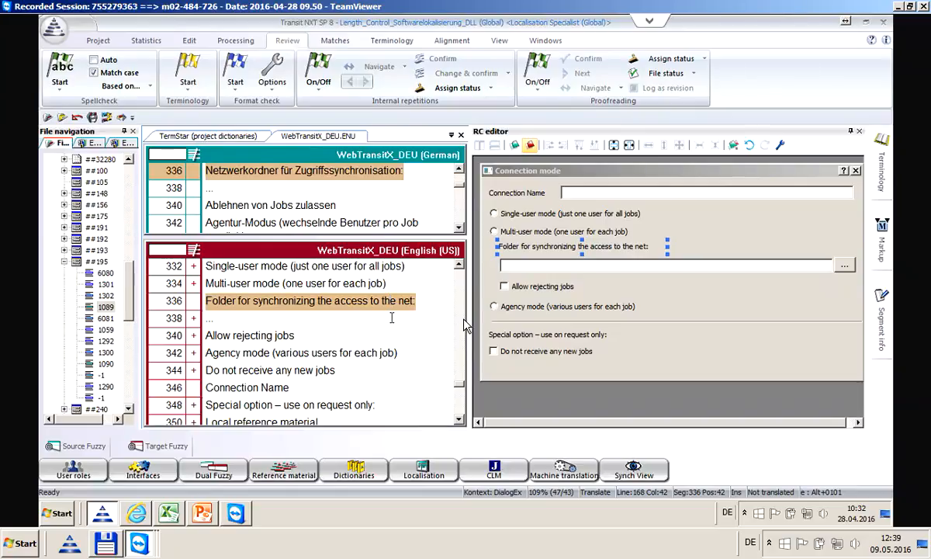
Move through segment 348 to segment 350 to preview the Local reference material dialog
{"action": "left_click", "coordinate": [240, 399]}
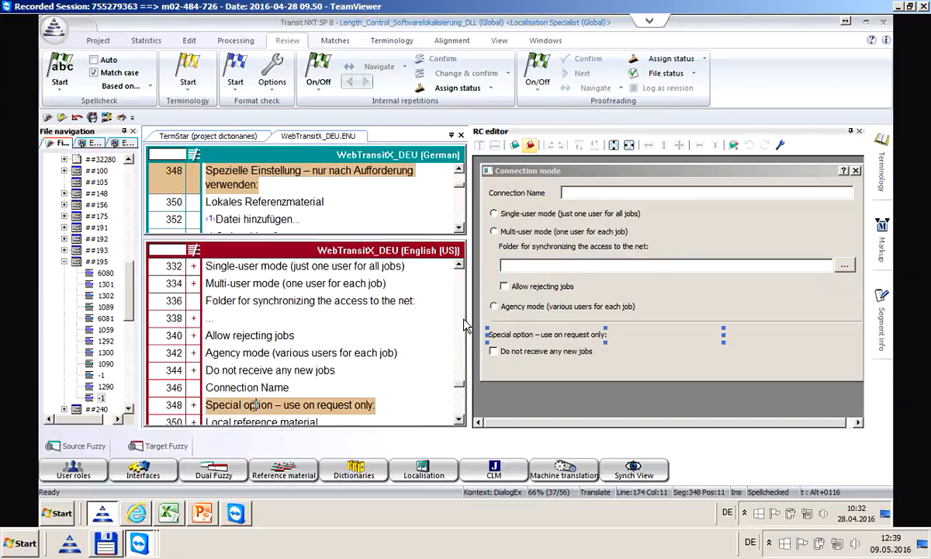
{"action": "double_click", "coordinate": [233, 382]}
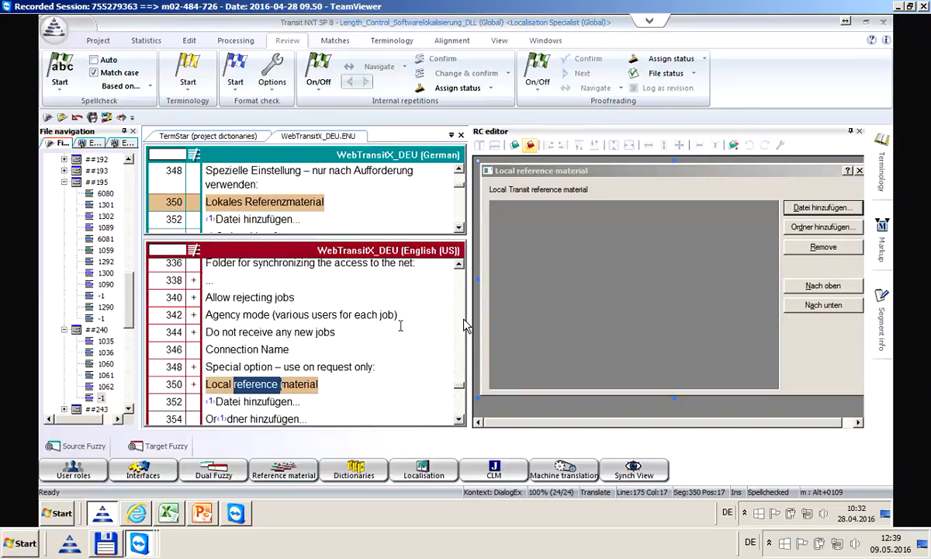
Show the Terminology commands via KeyTips and jump to untranslated segment 352, 'Datei hinzufügen...'
{"action": "left_click", "coordinate": [305, 386]}
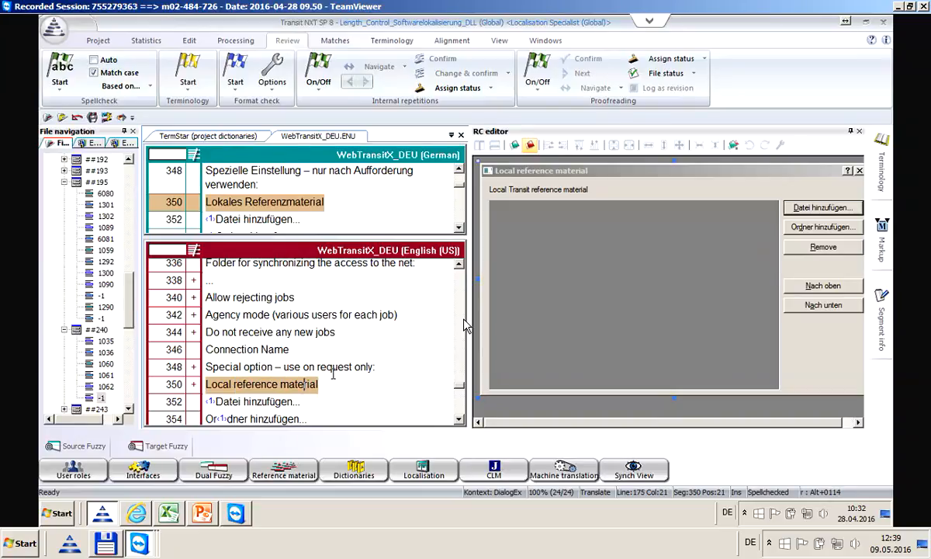
{"action": "key", "text": "alt"}
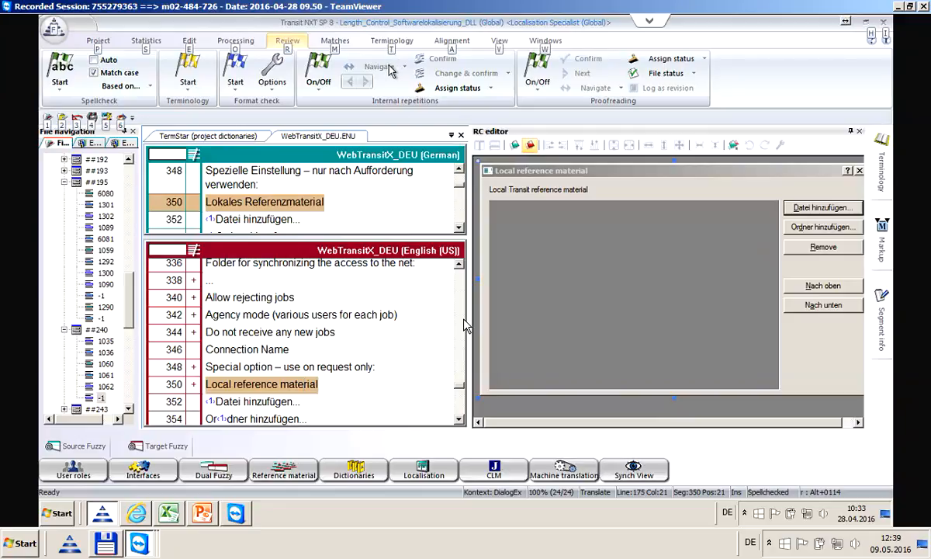
{"action": "key", "text": "t"}
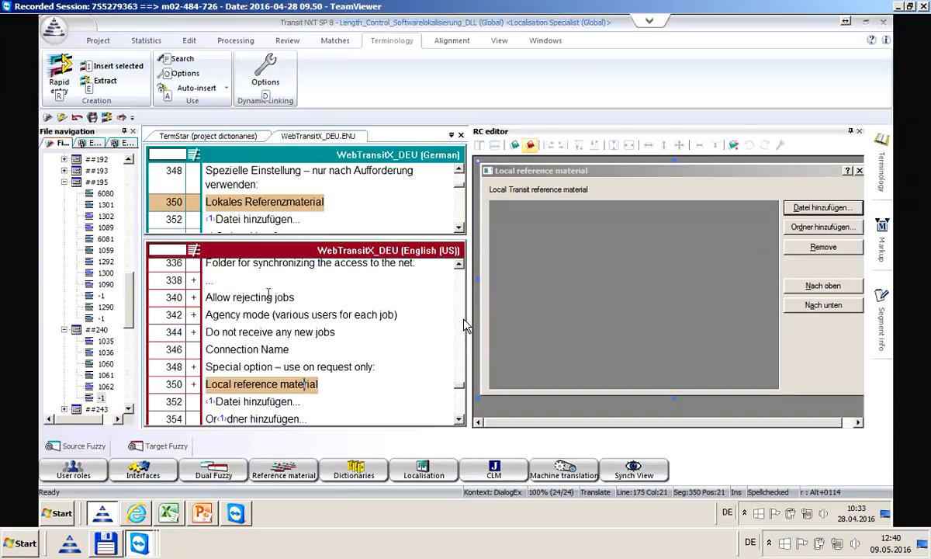
{"action": "key", "text": "alt+Insert"}
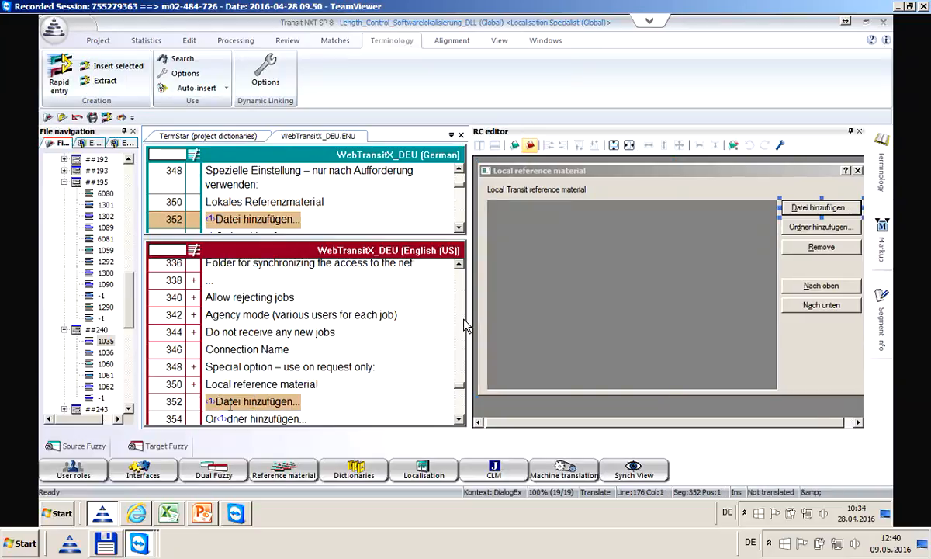
Replace segment 352's German text after the placeholder tag with 'Add file...'
{"action": "key", "text": "Right"}
{"action": "type", "text": "Add "}
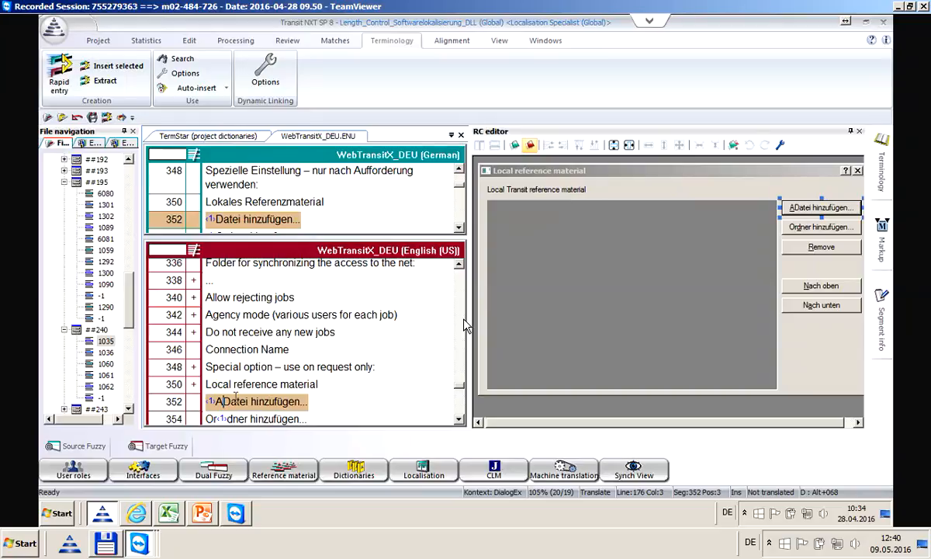
{"action": "type", "text": "file"}
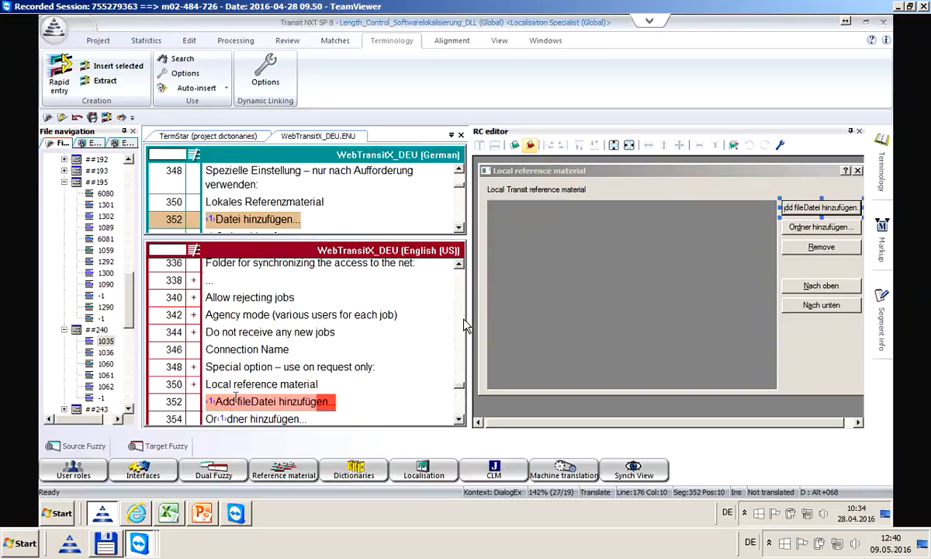
{"action": "key", "text": "Delete"}
{"action": "key", "text": "Delete"}
{"action": "key", "text": "Delete"}
{"action": "key", "text": "Delete"}
{"action": "key", "text": "Delete"}
{"action": "key", "text": "Delete"}
{"action": "key", "text": "Delete"}
{"action": "key", "text": "Delete"}
{"action": "key", "text": "Delete"}
{"action": "key", "text": "Delete"}
{"action": "key", "text": "Delete"}
{"action": "key", "text": "Delete"}
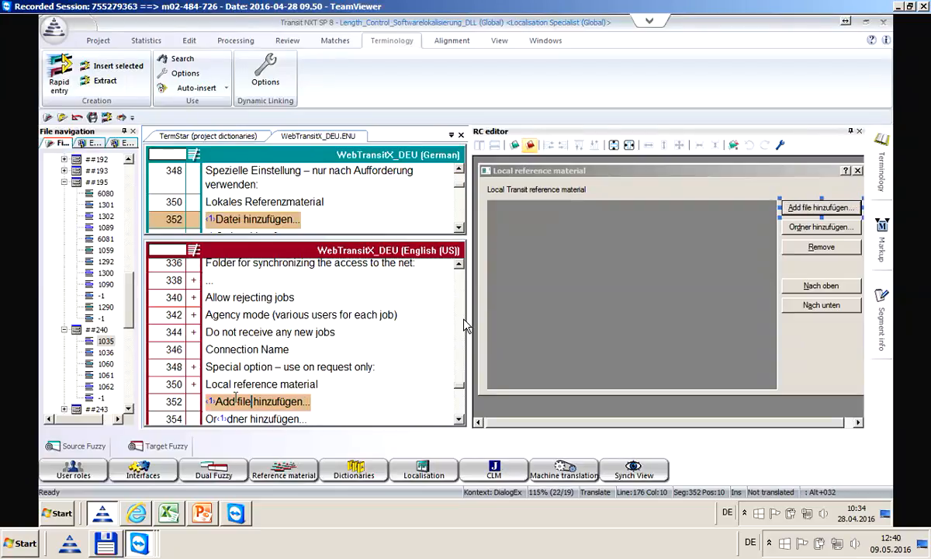
{"action": "key", "text": "Delete"}
{"action": "key", "text": "Delete"}
{"action": "key", "text": "Delete"}
{"action": "key", "text": "Delete"}
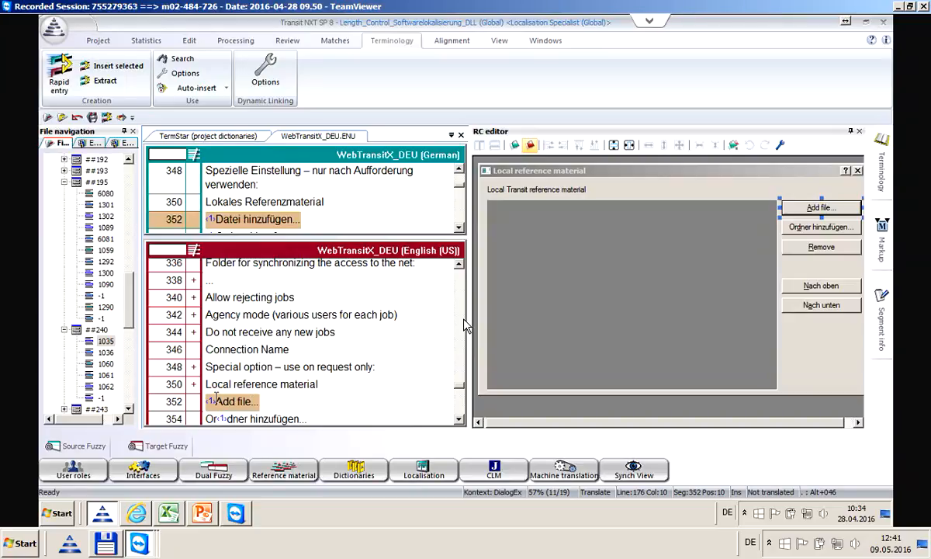
{"action": "key", "text": "Home"}
Confirm 'Add file...' in segment 352 and translate segment 354 as 'Add folder'
{"action": "left_click", "coordinate": [248, 401]}
{"action": "key", "text": "alt+Insert"}
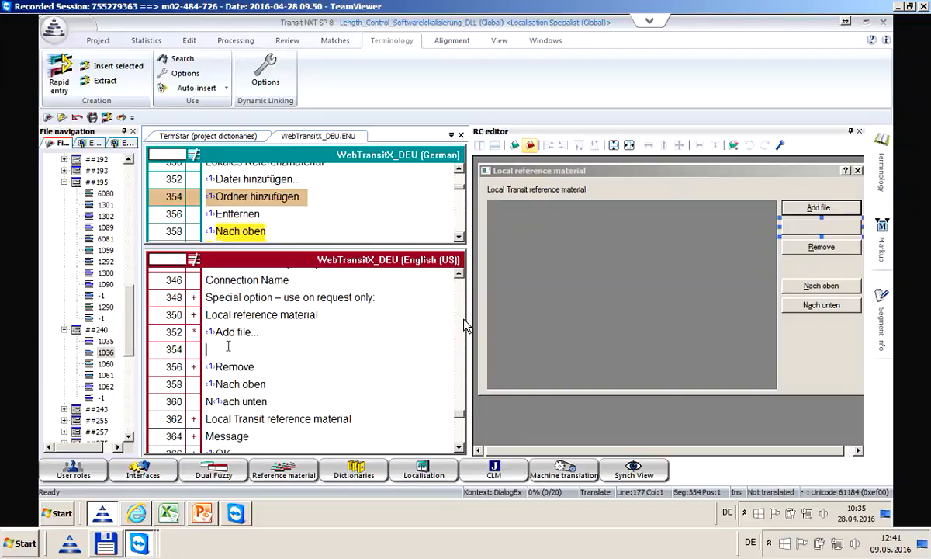
{"action": "type", "text": "Add F"}
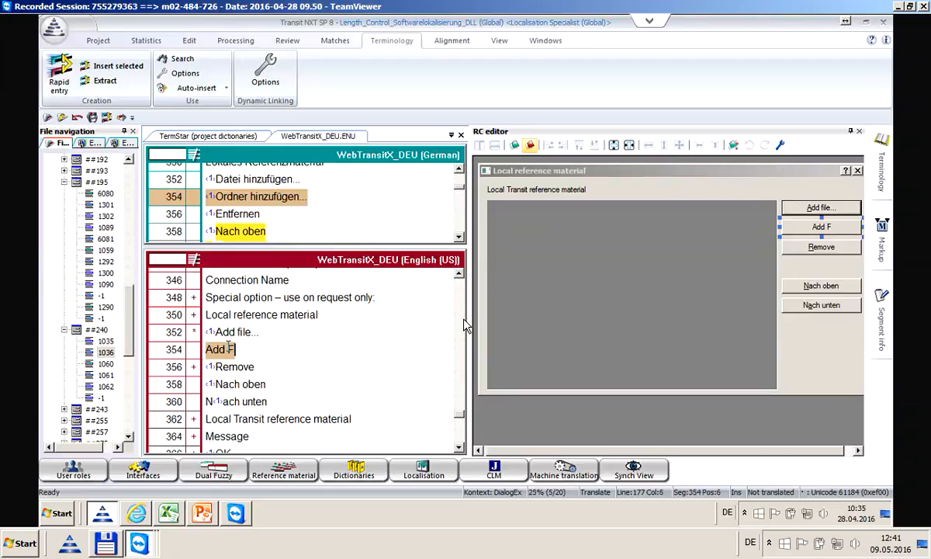
{"action": "key", "text": "BackSpace"}
{"action": "type", "text": "folder"}
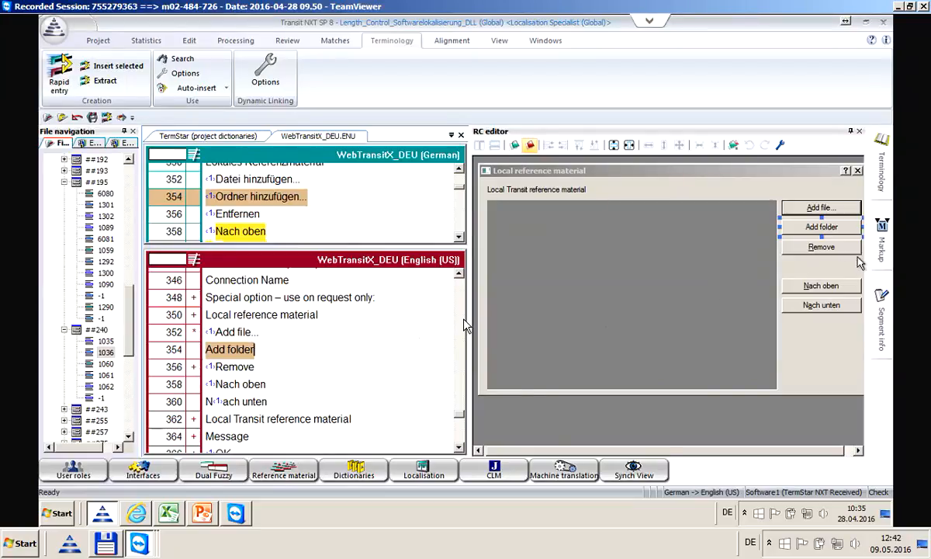
Check used accelerators in the Markup panel and insert the accelerator tag before 'folder'
{"action": "mouse_move", "coordinate": [883, 254]}
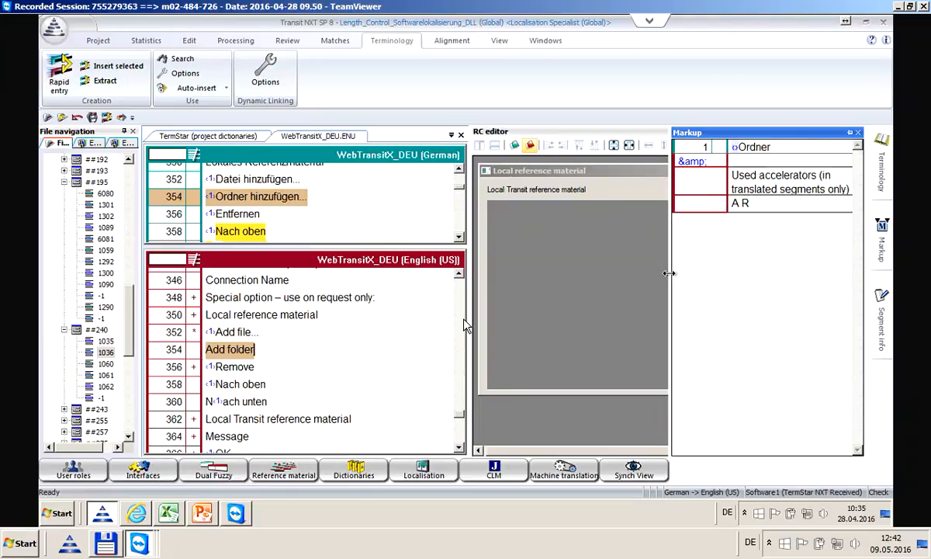
{"action": "left_click_drag", "start_coordinate": [669, 273], "coordinate": [528, 266]}
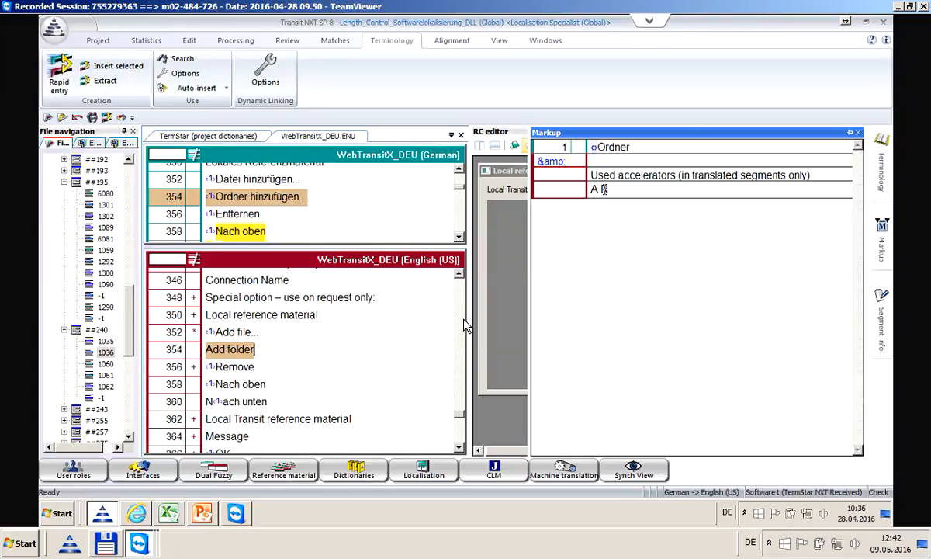
{"action": "left_click", "coordinate": [229, 350]}
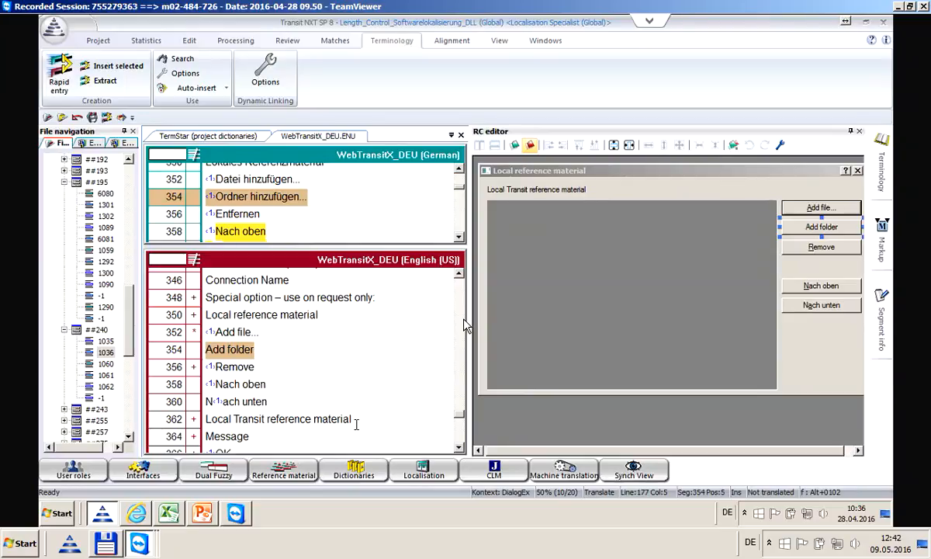
{"action": "key", "text": "ctrl+1"}
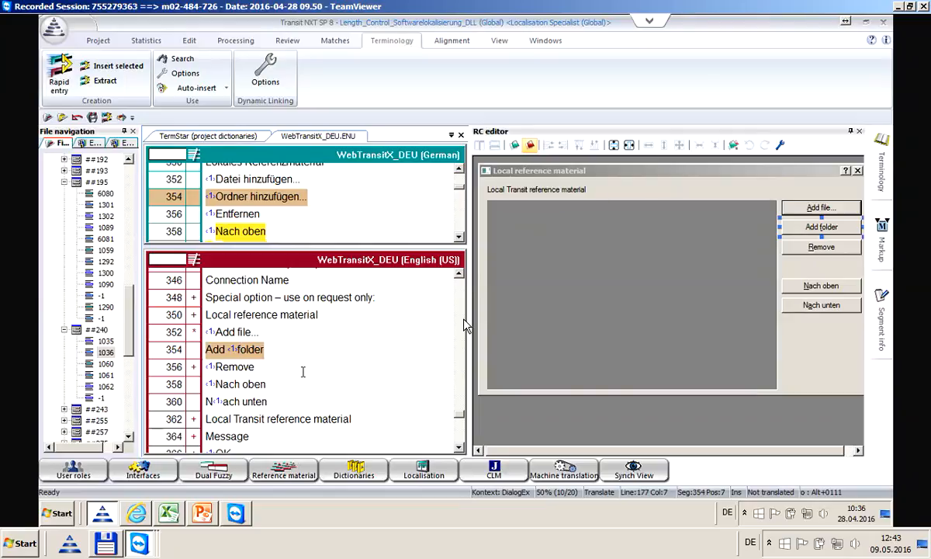
Confirm segment 354, enlarge the editor panes, and translate 'Nach oben' in segment 358 as 'Item up'
{"action": "key", "text": "Right"}
{"action": "key", "text": "Right"}
{"action": "key", "text": "Right"}
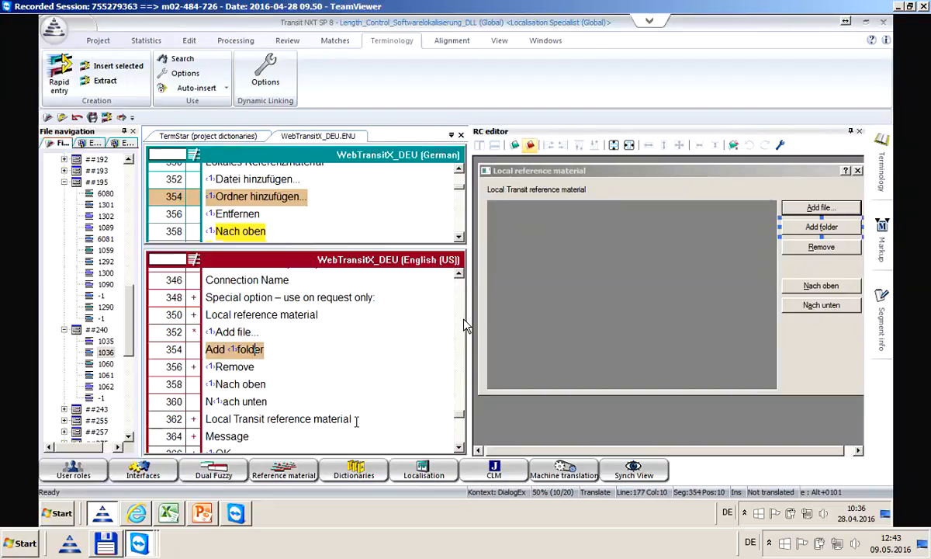
{"action": "key", "text": "alt+Insert"}
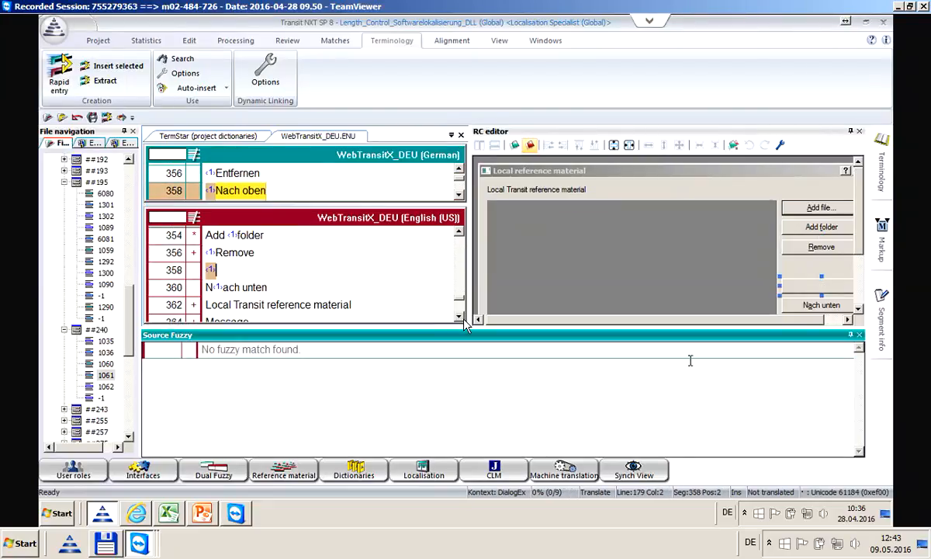
{"action": "left_click_drag", "start_coordinate": [833, 330], "coordinate": [737, 439]}
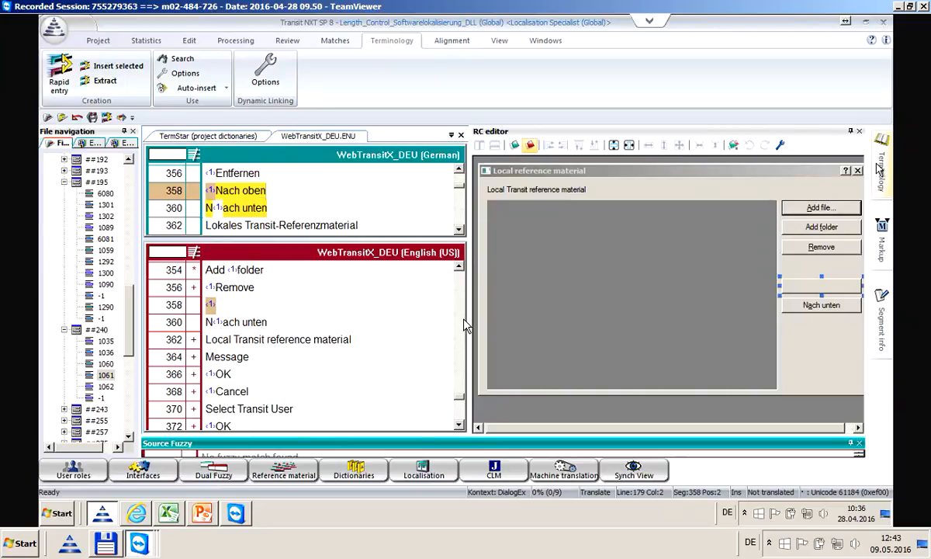
{"action": "mouse_move", "coordinate": [879, 167]}
{"action": "type", "text": "Item up"}
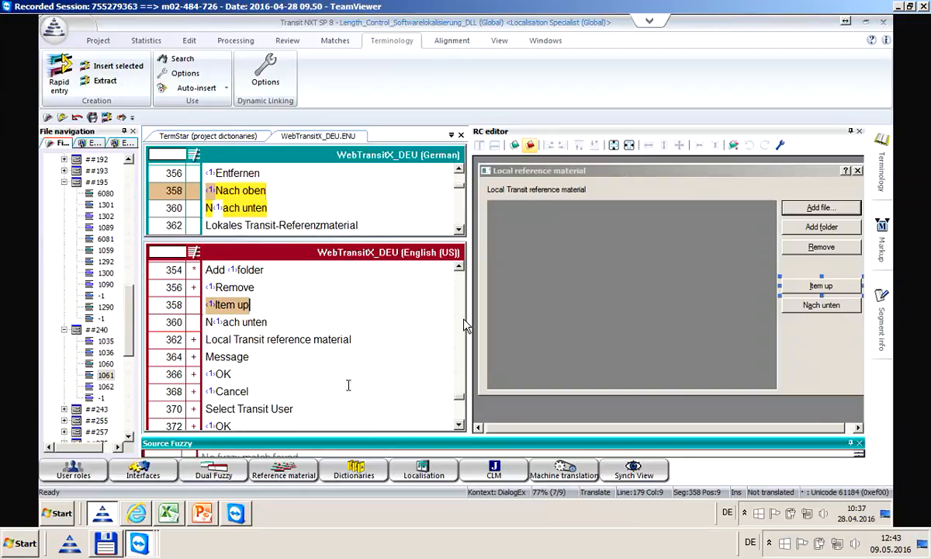
Confirm 'Item up' and insert the suggested term 'Item down' into segment 360
{"action": "key", "text": "ctrl+Return"}
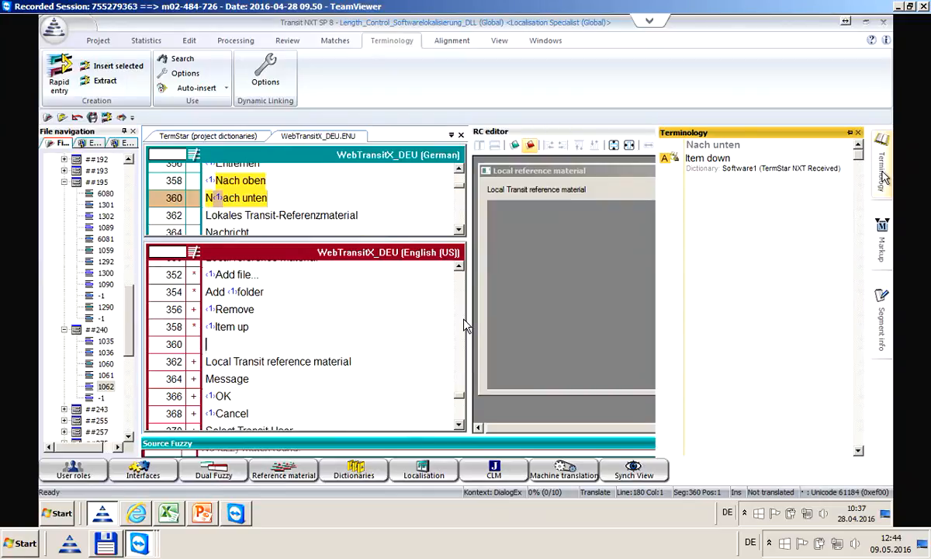
{"action": "key", "text": "alt+a"}
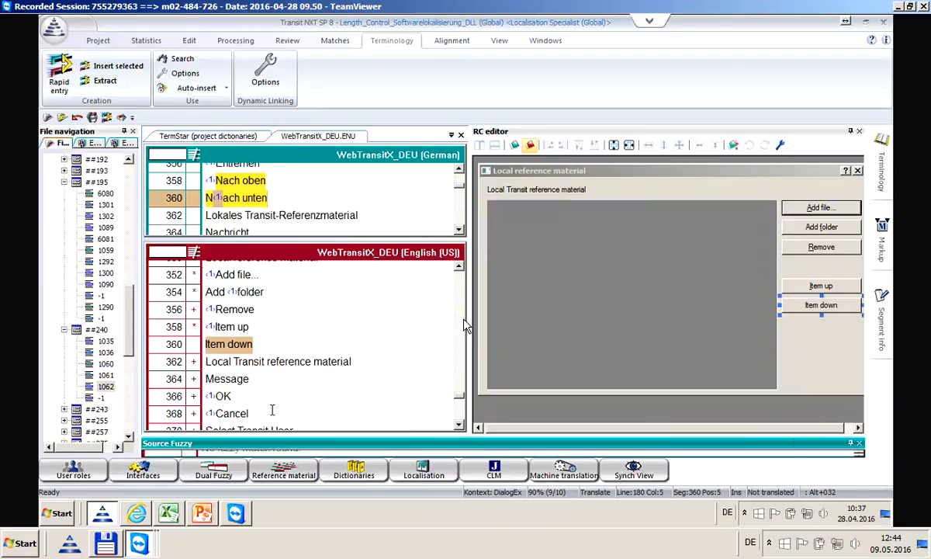
{"action": "left_click", "coordinate": [210, 324]}
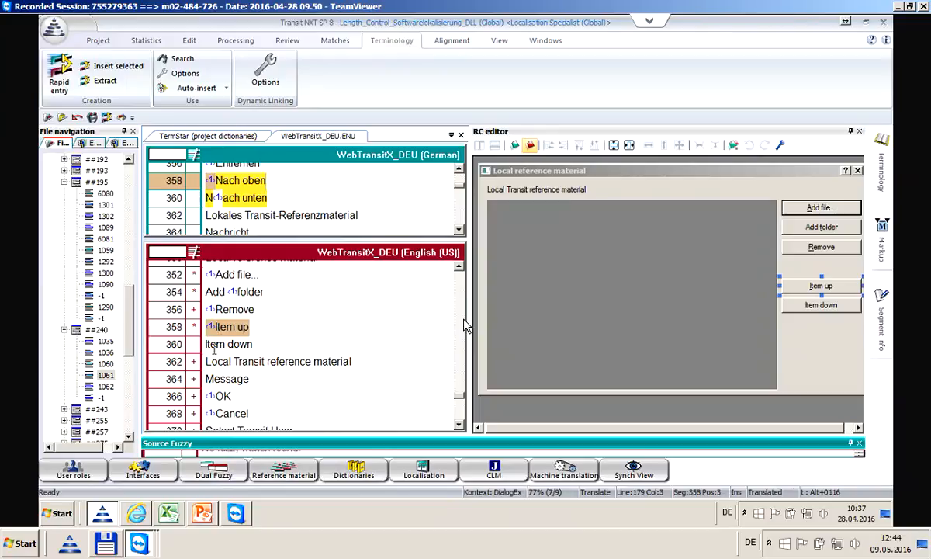
{"action": "left_click", "coordinate": [212, 345]}
{"action": "left_click", "coordinate": [253, 344]}
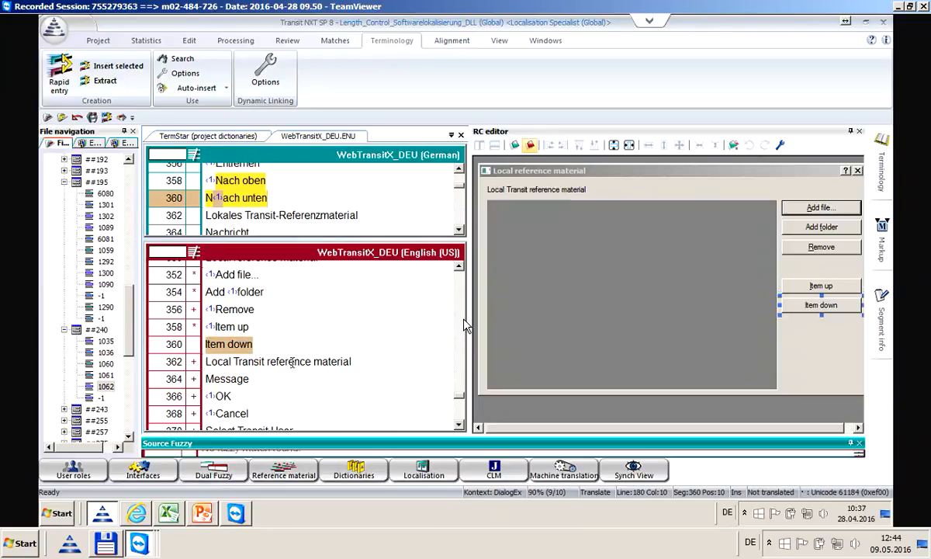
{"action": "key", "text": "ctrl+Return"}
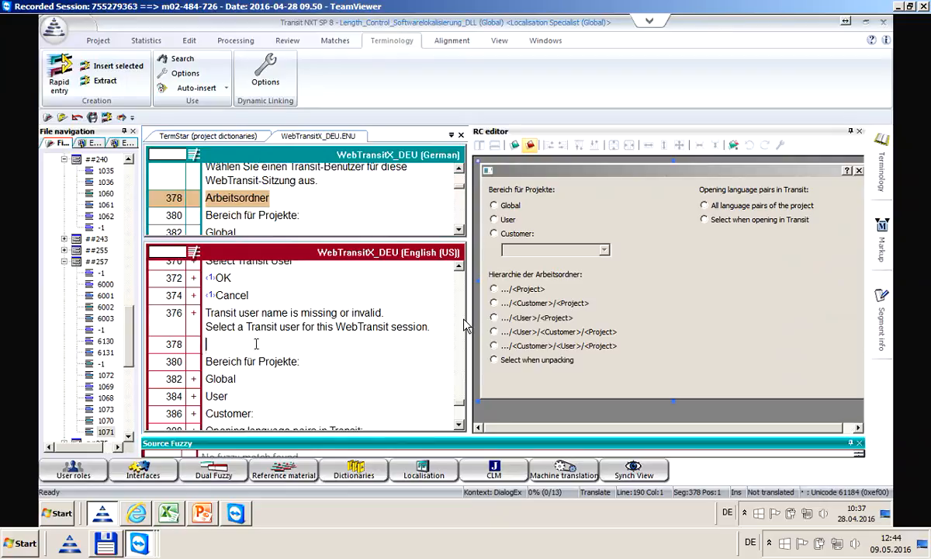
Scroll back and revisit segment 358 'Item up' and segment 360 'Item down'
{"action": "left_click", "coordinate": [211, 315]}
{"action": "scroll", "coordinate": [222, 314], "scroll_direction": "up", "scroll_amount": 2}
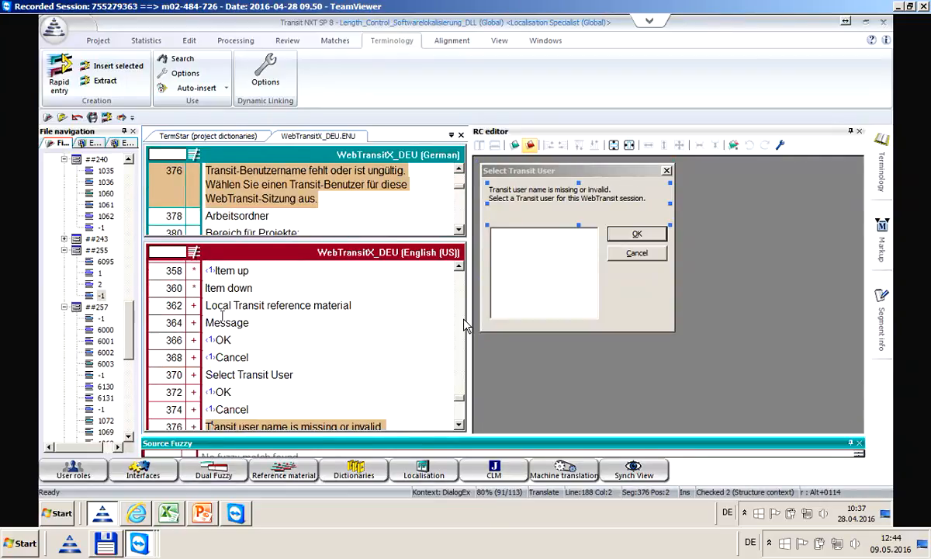
{"action": "left_click", "coordinate": [224, 310]}
{"action": "left_click", "coordinate": [226, 326]}
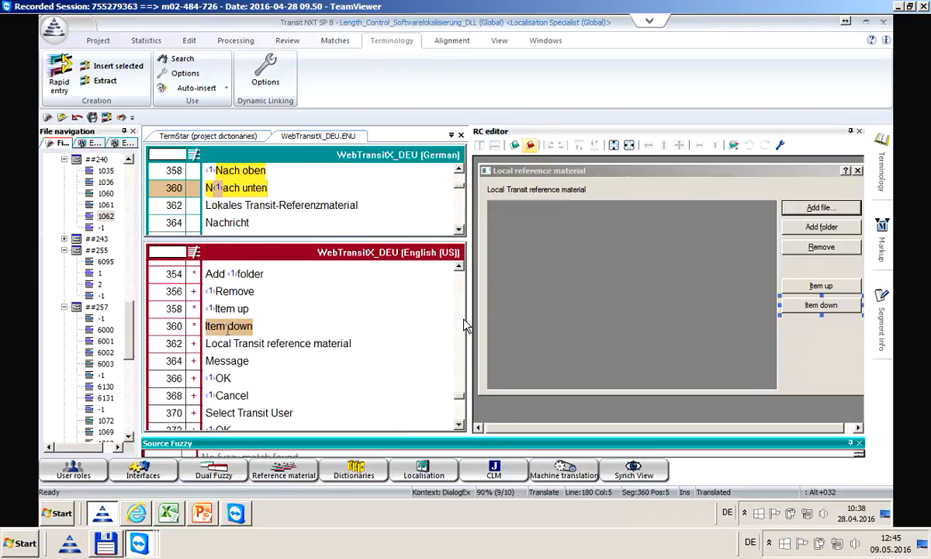
Accept the Format check options with Markups and Length check, then open the Start dropdown
{"action": "left_click", "coordinate": [287, 42]}
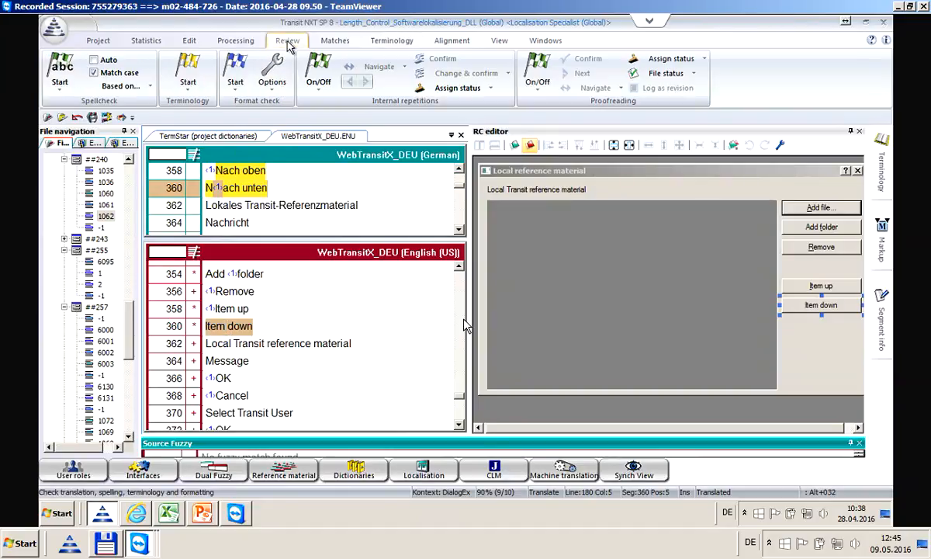
{"action": "left_click", "coordinate": [274, 71]}
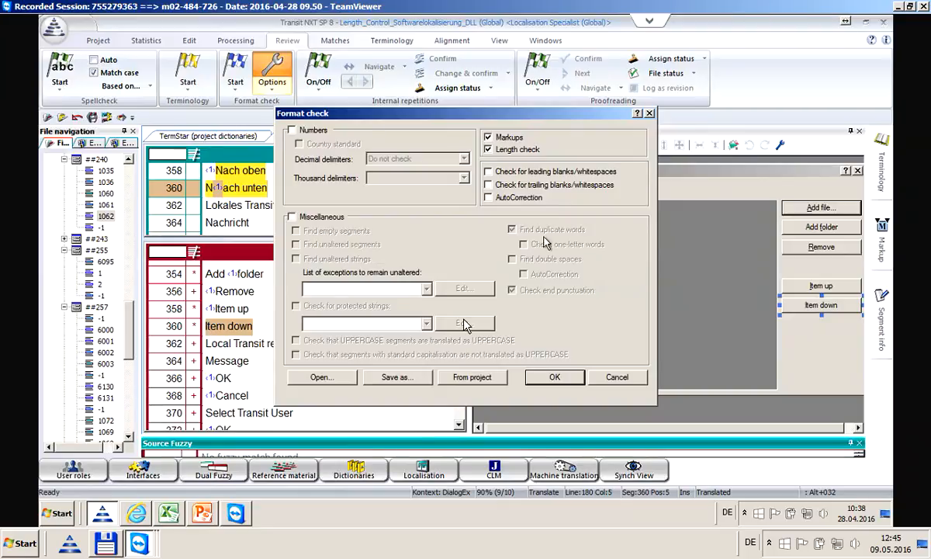
{"action": "left_click", "coordinate": [548, 378]}
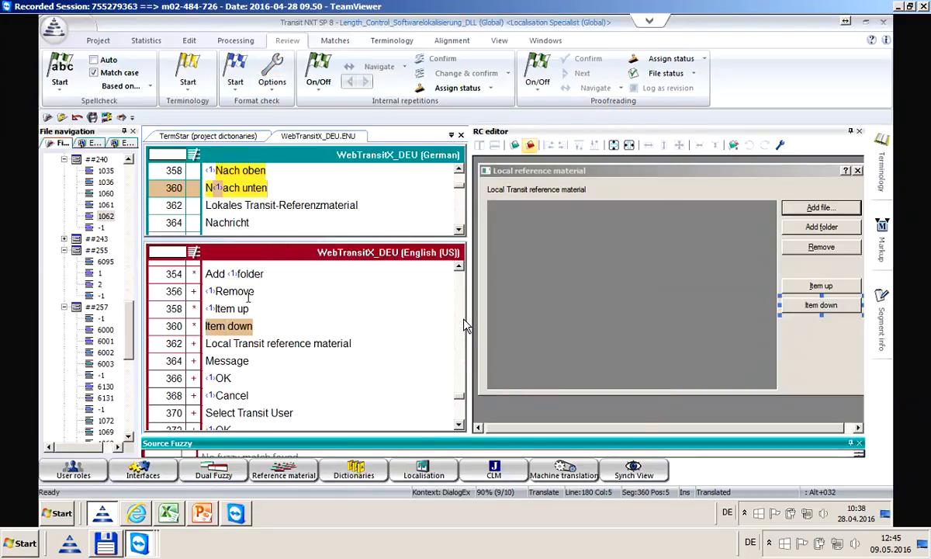
{"action": "left_click", "coordinate": [236, 90]}
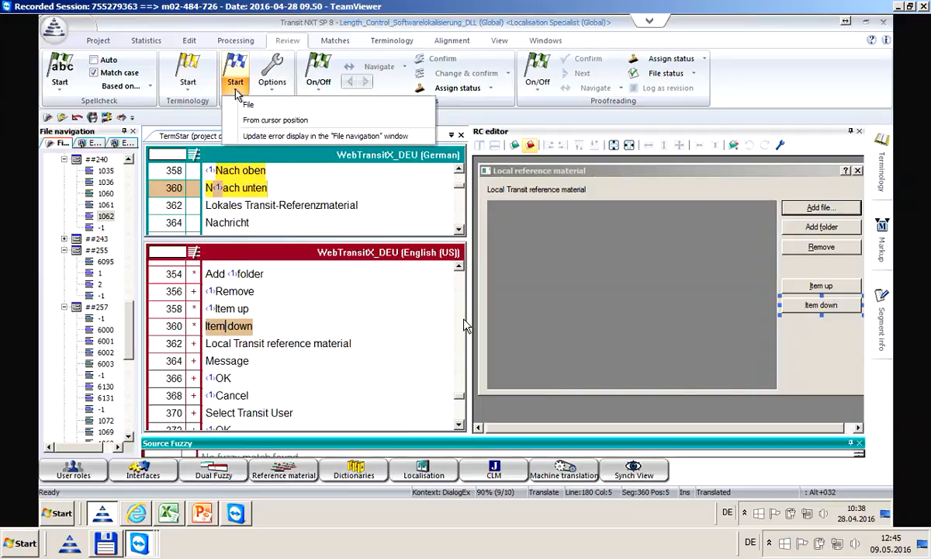
Run the format check, acknowledge the completion message, and widen the File navigation panel
{"action": "left_click", "coordinate": [251, 136]}
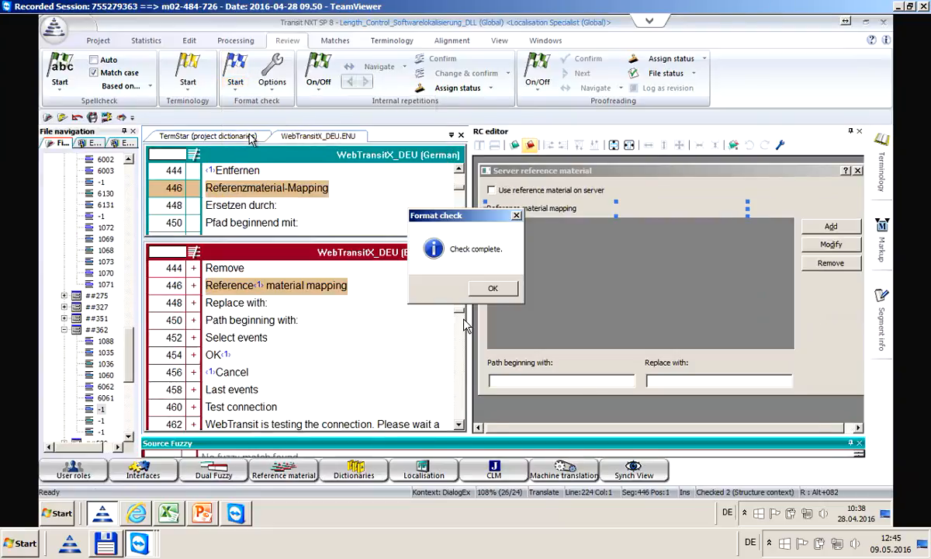
{"action": "left_click", "coordinate": [493, 289]}
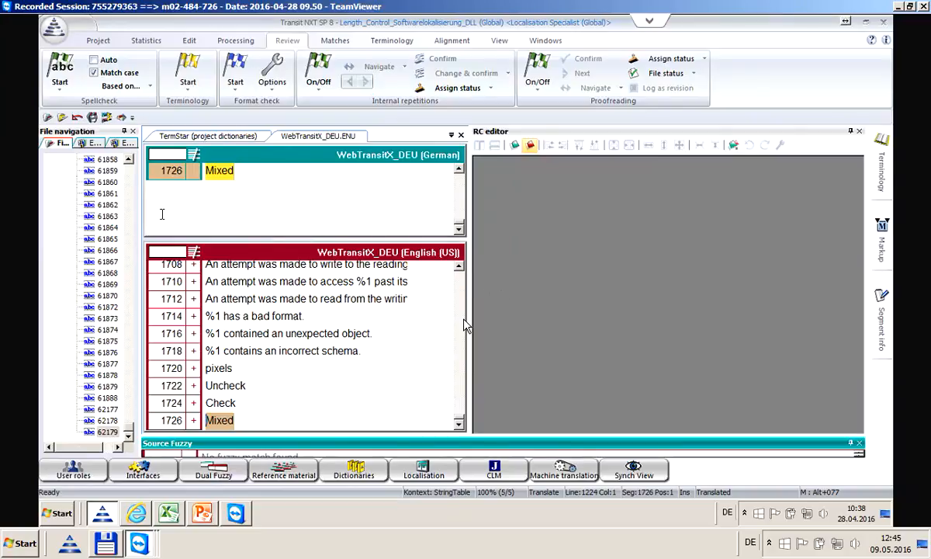
{"action": "left_click_drag", "start_coordinate": [134, 195], "coordinate": [192, 202]}
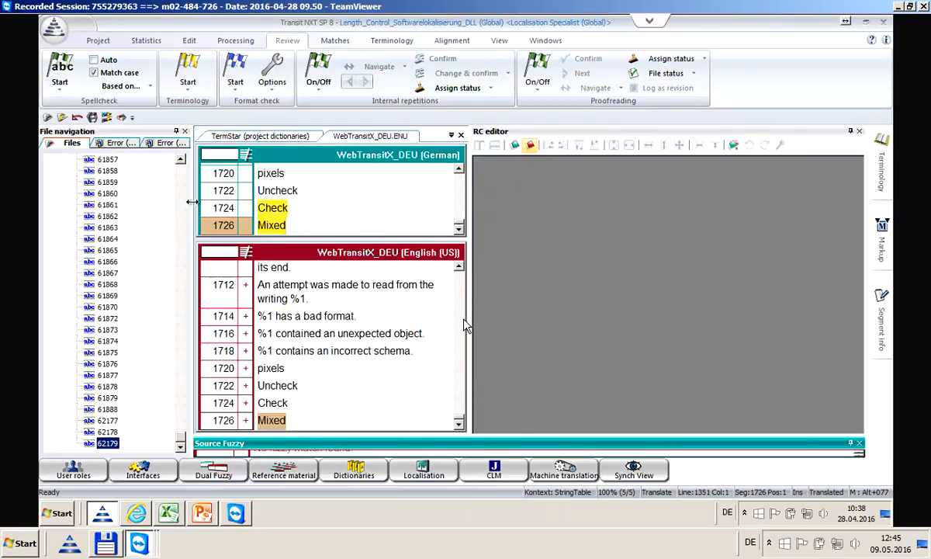
List errors by type, expanding Accelerator keys and collapsing the Length check category
{"action": "left_click", "coordinate": [126, 143]}
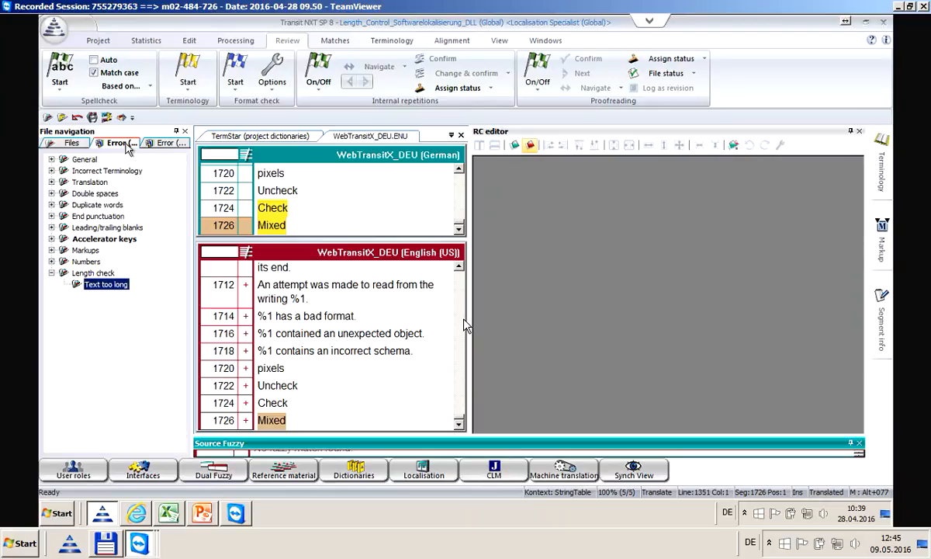
{"action": "left_click", "coordinate": [75, 145]}
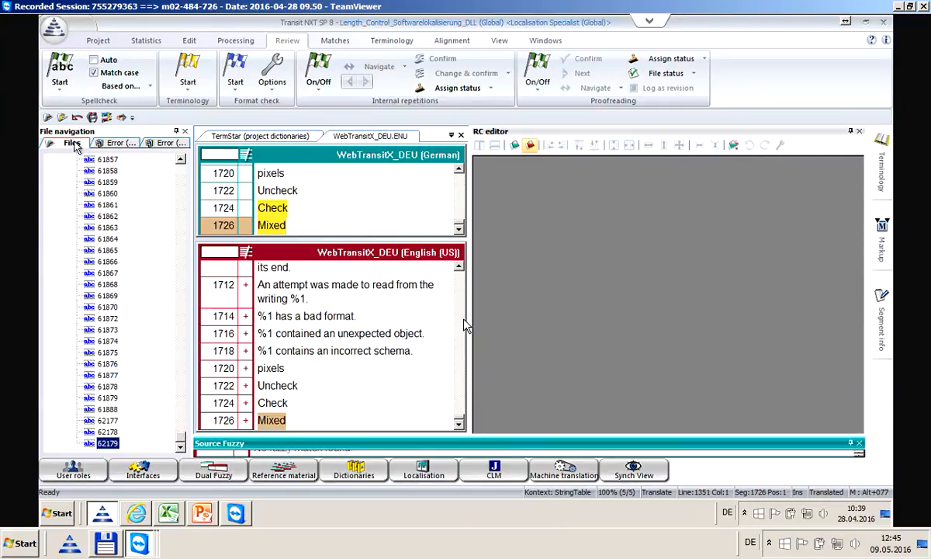
{"action": "left_click", "coordinate": [118, 145]}
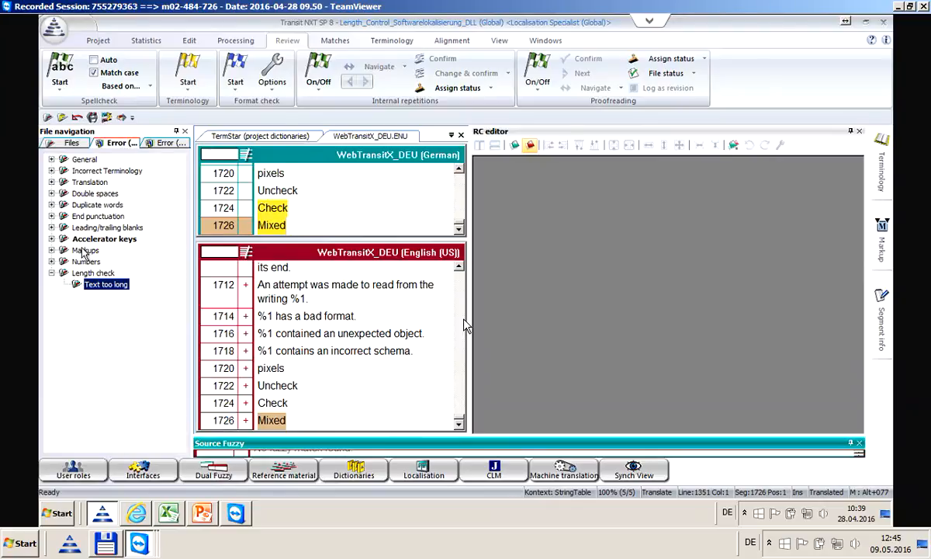
{"action": "left_click", "coordinate": [52, 239]}
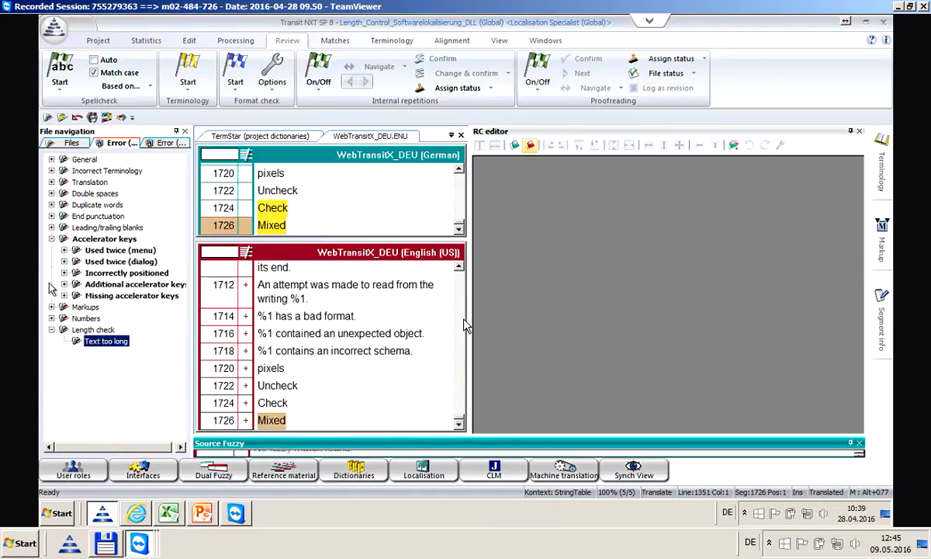
{"action": "left_click", "coordinate": [52, 329]}
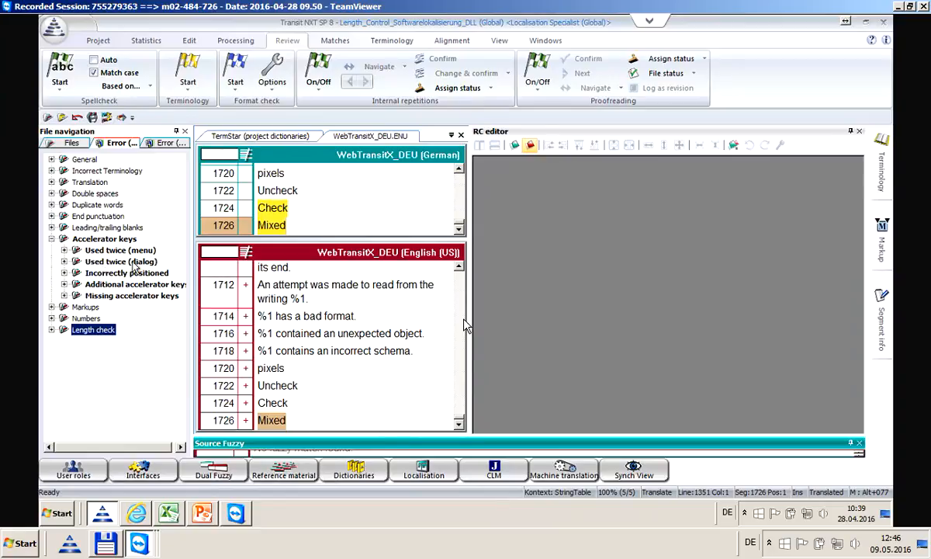
Move segment 454's accelerator tag from after OK to before OK, via the Incorrectly positioned error
{"action": "left_click", "coordinate": [65, 274]}
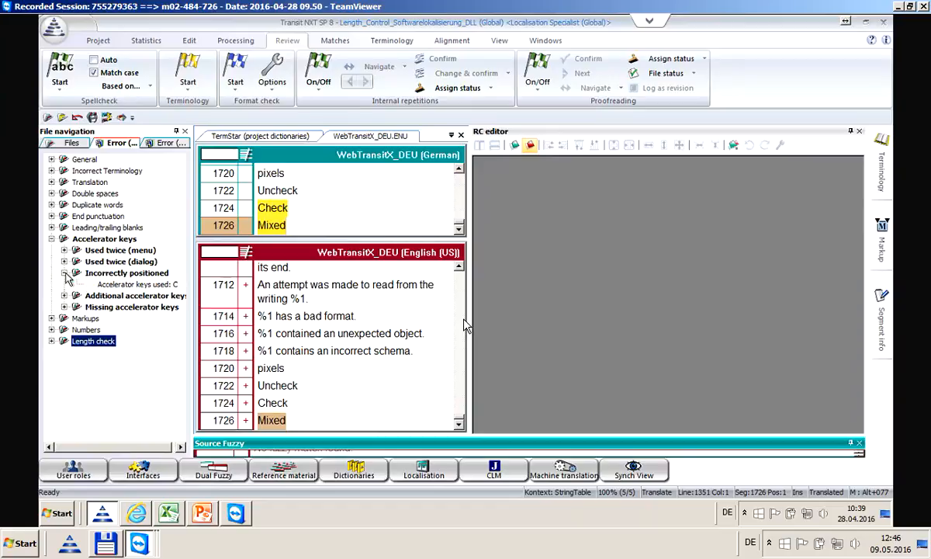
{"action": "left_click", "coordinate": [115, 285]}
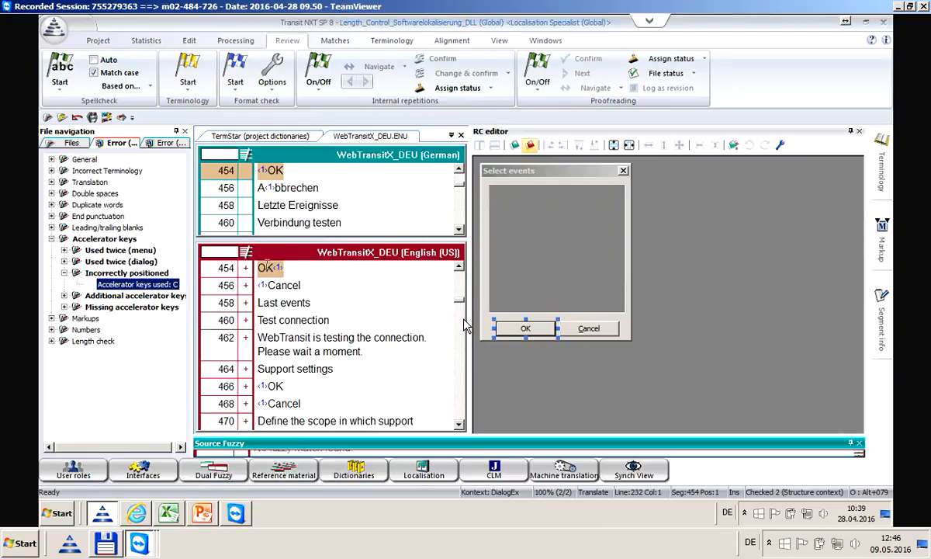
{"action": "left_click", "coordinate": [281, 269]}
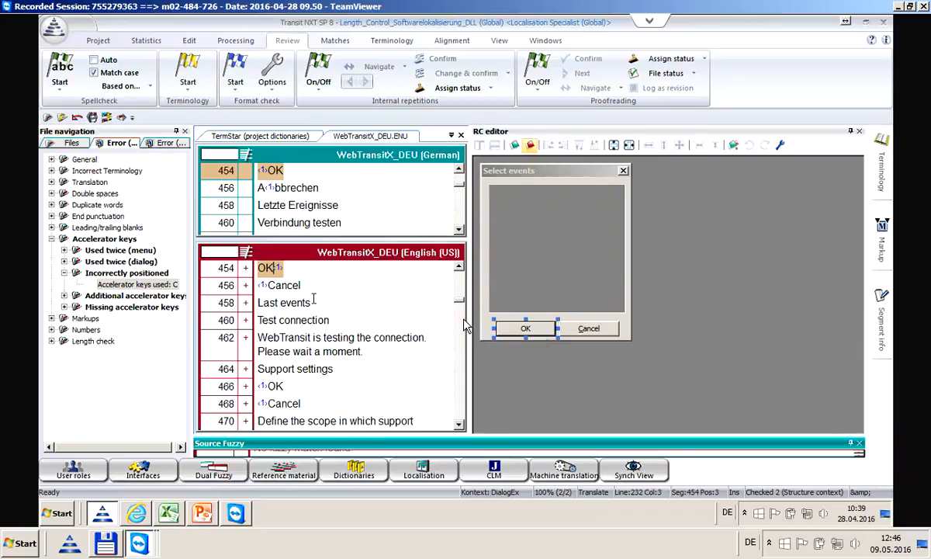
{"action": "key", "text": "Delete"}
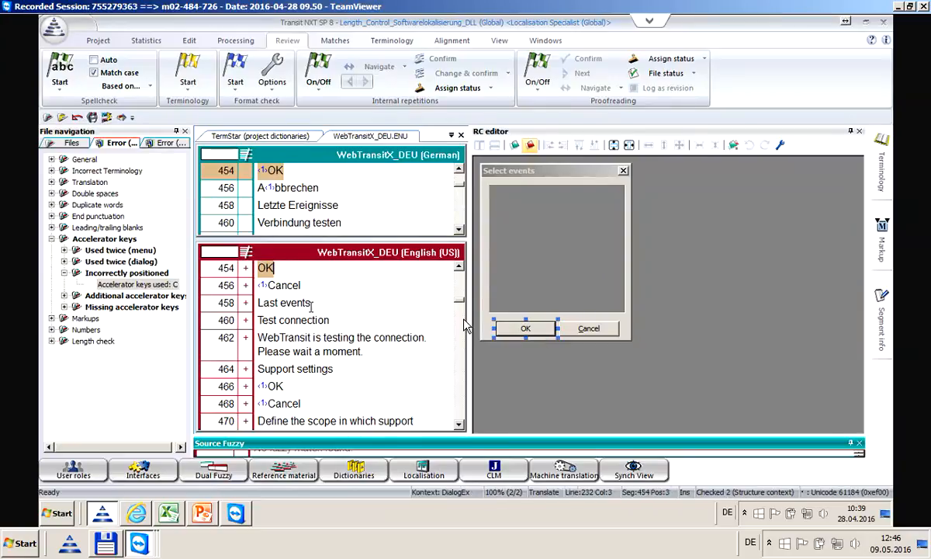
{"action": "left_click", "coordinate": [258, 269]}
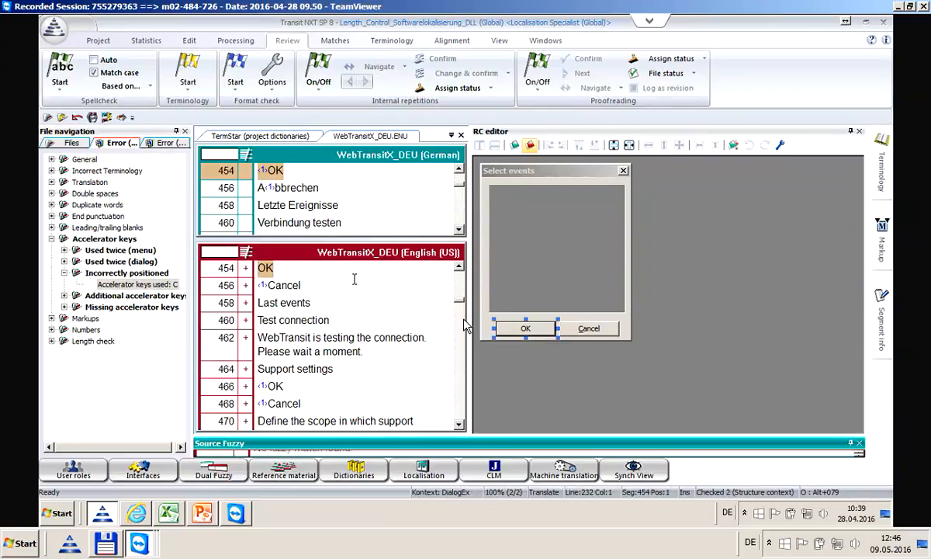
{"action": "key", "text": "ctrl+1"}
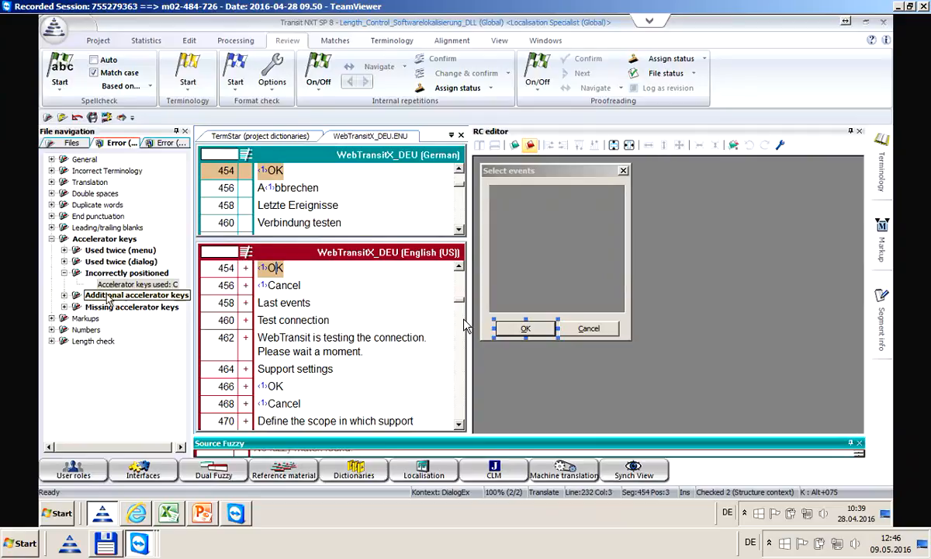
Inspect segment 446's additional-accelerator error (Reference material mapping), then jump to the first missing-accelerator error
{"action": "left_click", "coordinate": [64, 296]}
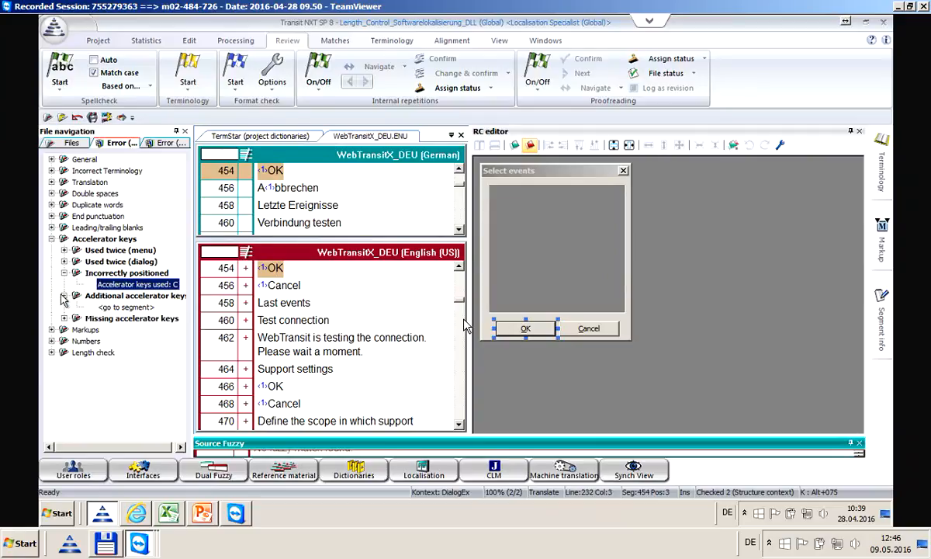
{"action": "left_click", "coordinate": [123, 305]}
{"action": "double_click", "coordinate": [125, 298]}
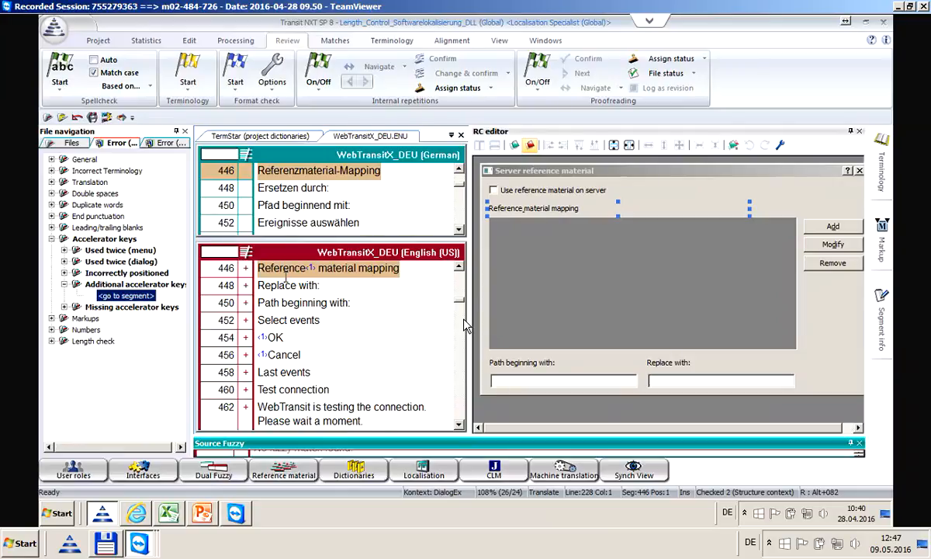
{"action": "left_click", "coordinate": [127, 307]}
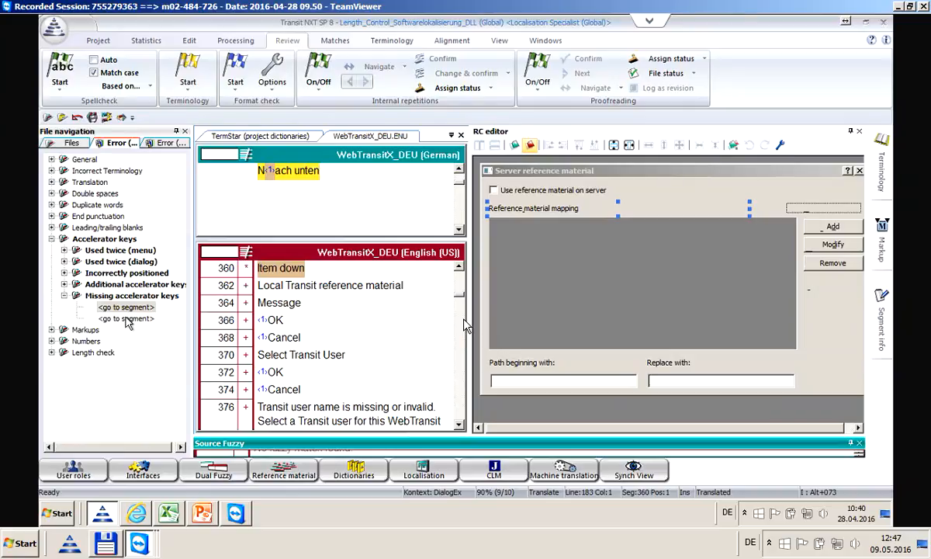
Insert an accelerator tag before 'down' in segment 360's English 'Item down'
{"action": "mouse_move", "coordinate": [890, 236]}
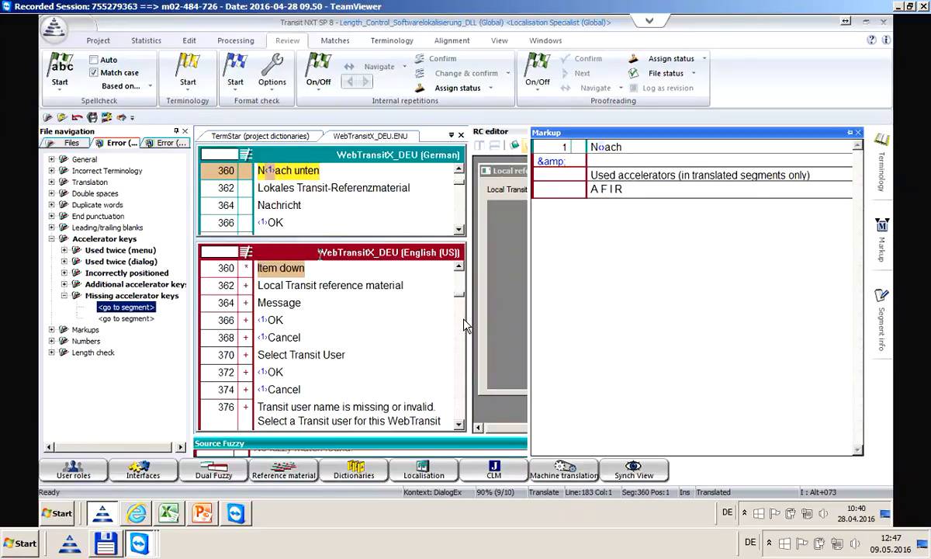
{"action": "left_click", "coordinate": [281, 269]}
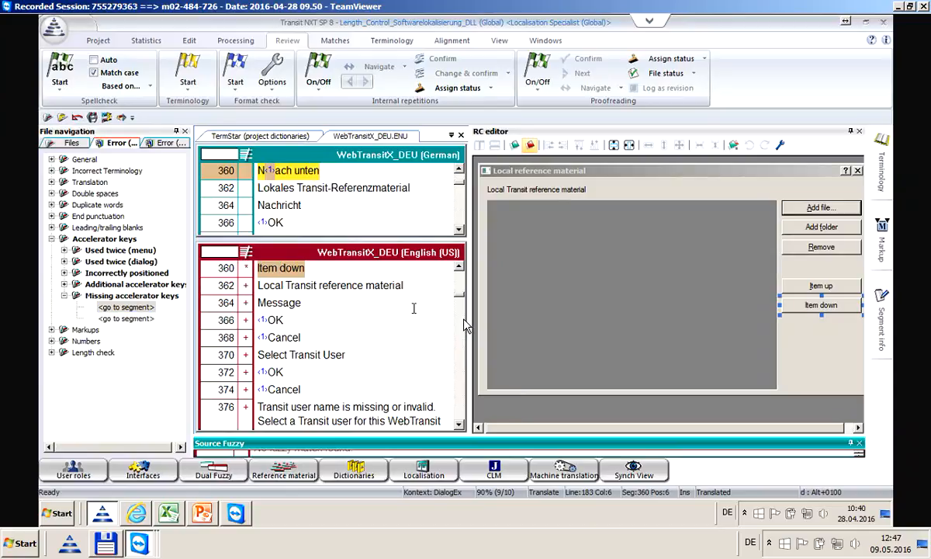
{"action": "key", "text": "ctrl+1"}
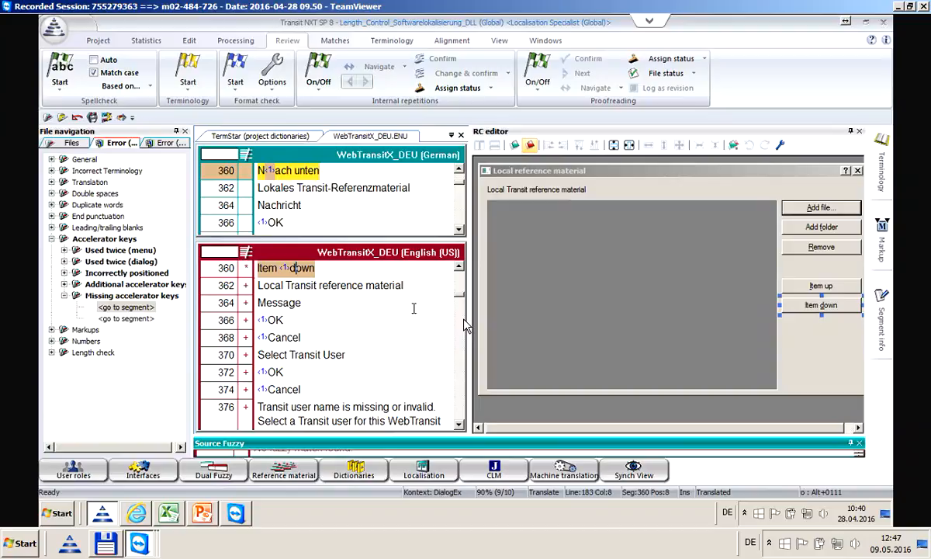